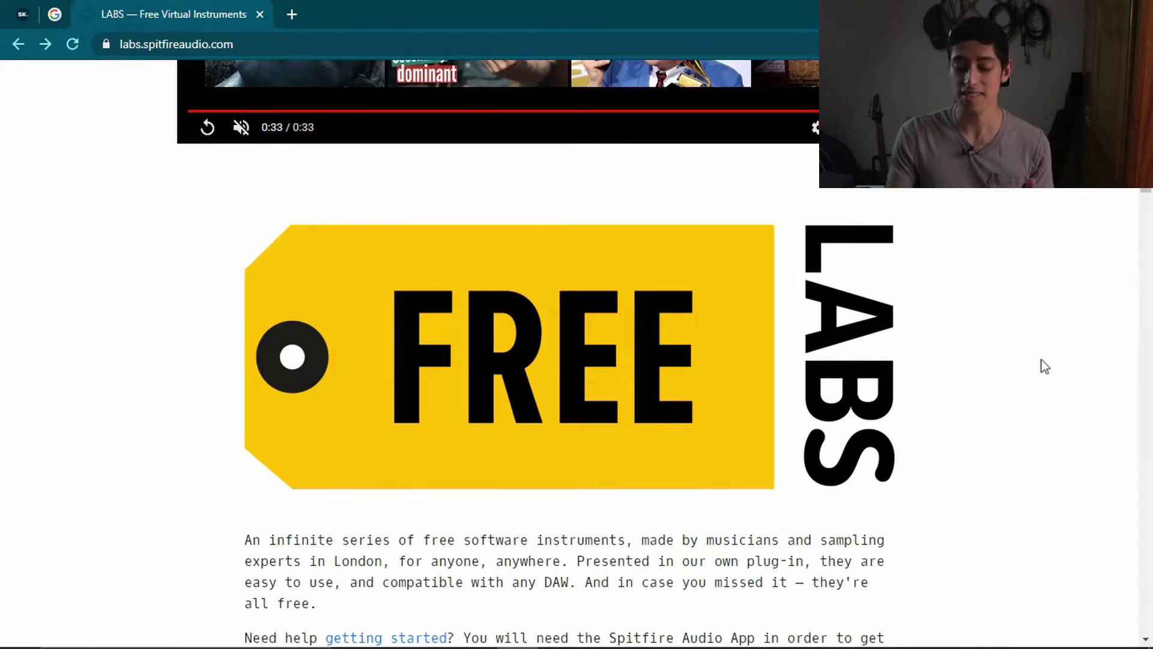
# Step: Browse the free LABS instrument catalogue and open the Tundra Atmos page
pyautogui.scroll(-15, 1046, 366)
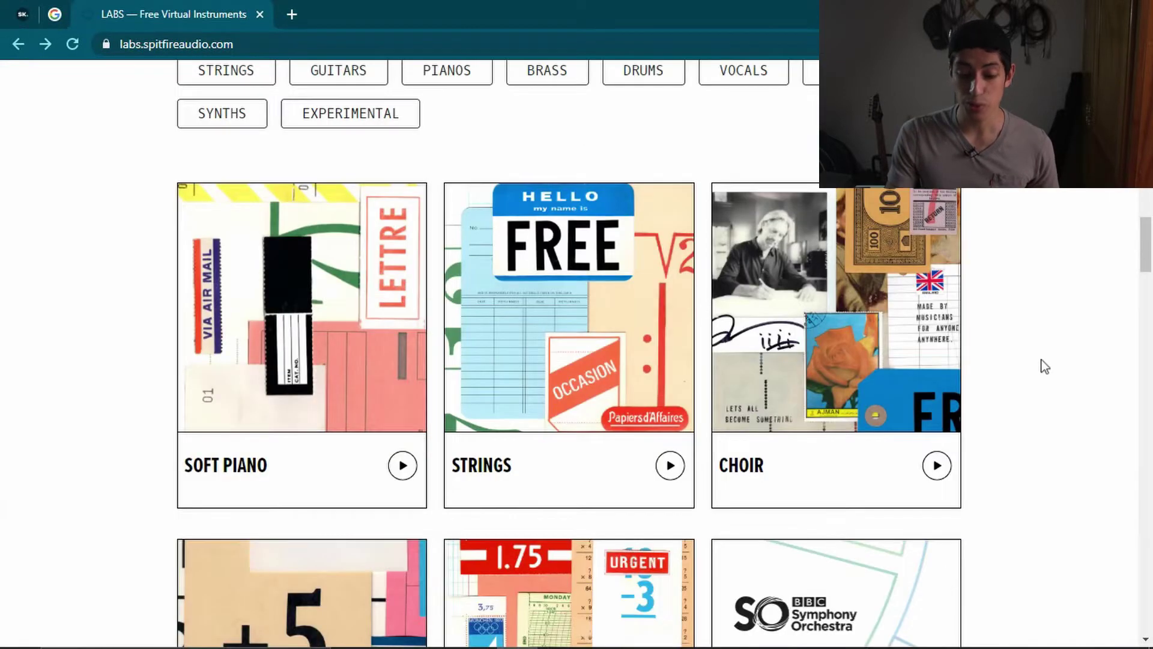
pyautogui.scroll(-7, 1046, 367)
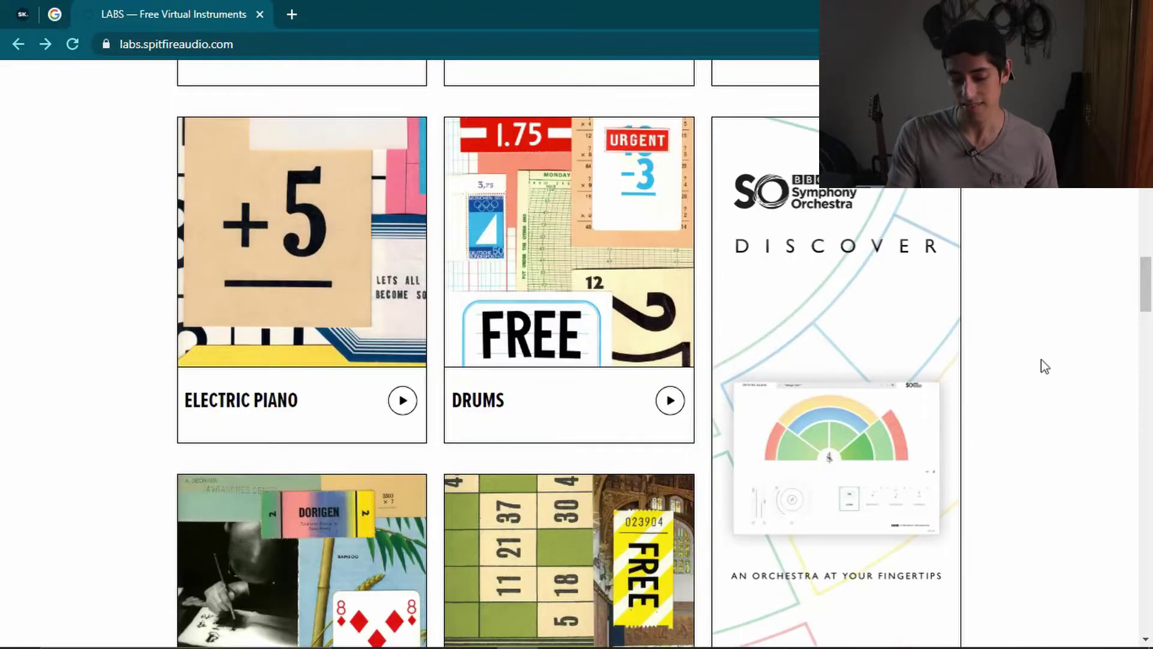
pyautogui.scroll(-3, 1045, 367)
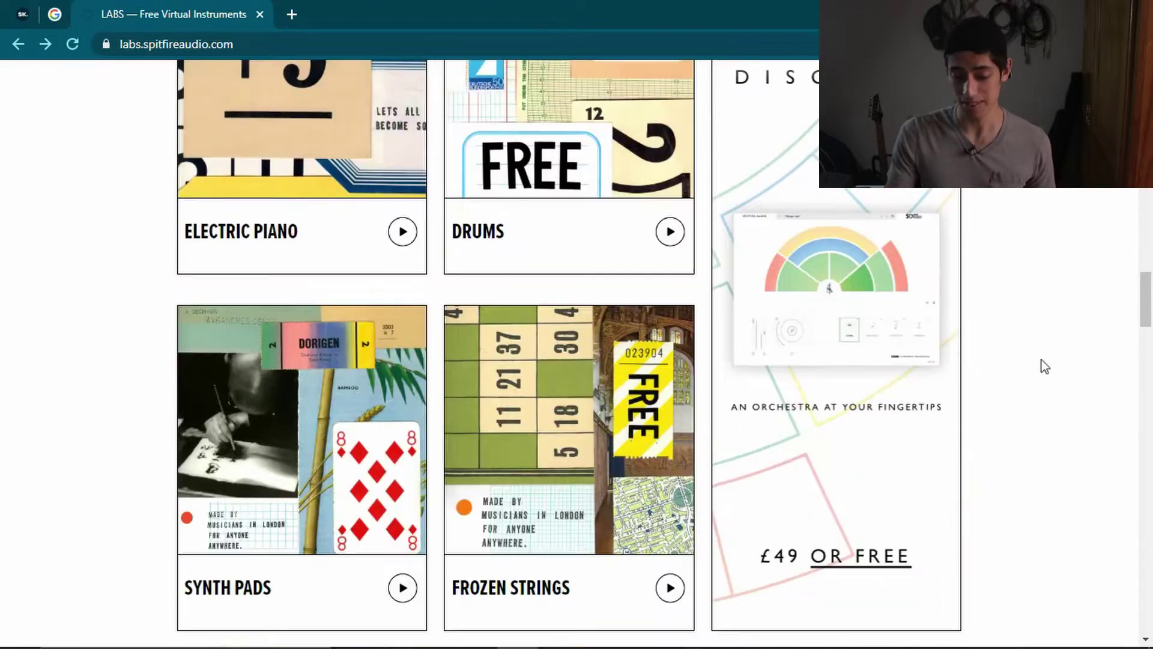
pyautogui.scroll(-8, 1045, 366)
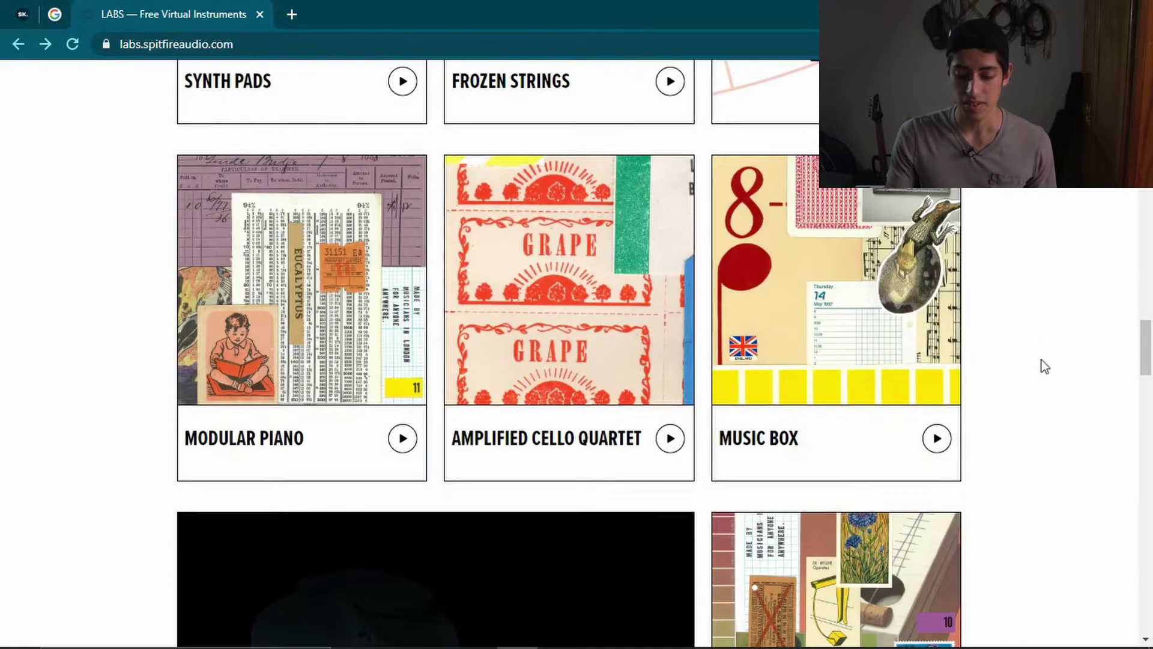
pyautogui.scroll(-19, 1045, 366)
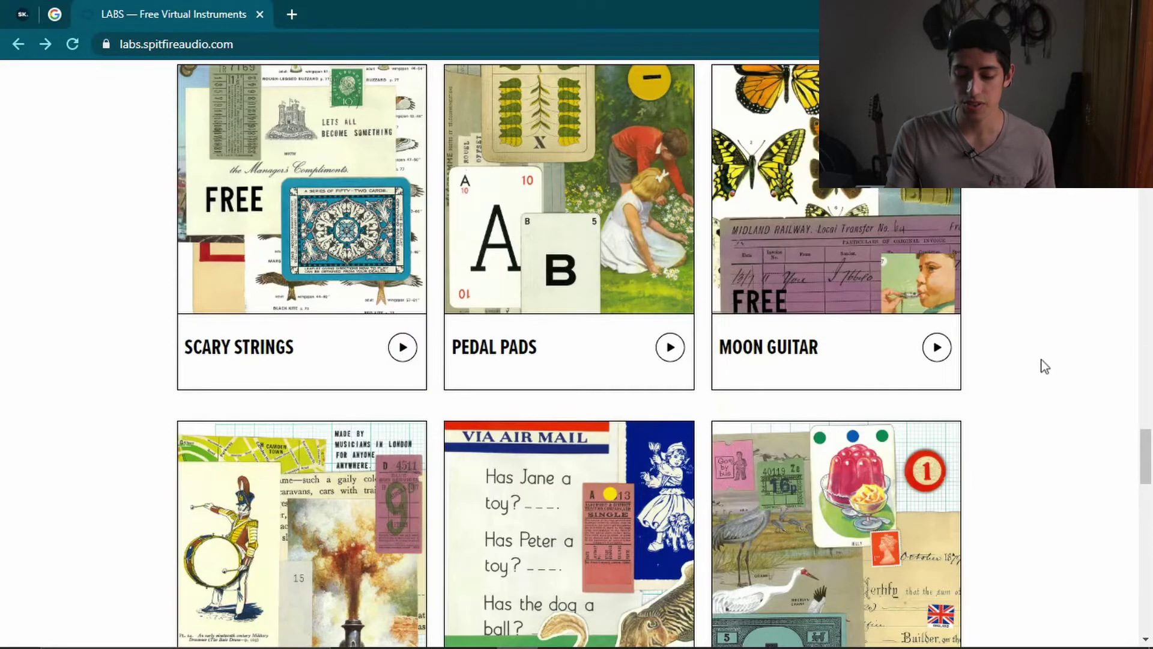
pyautogui.scroll(-6, 1046, 366)
pyautogui.scroll(-20, 1045, 366)
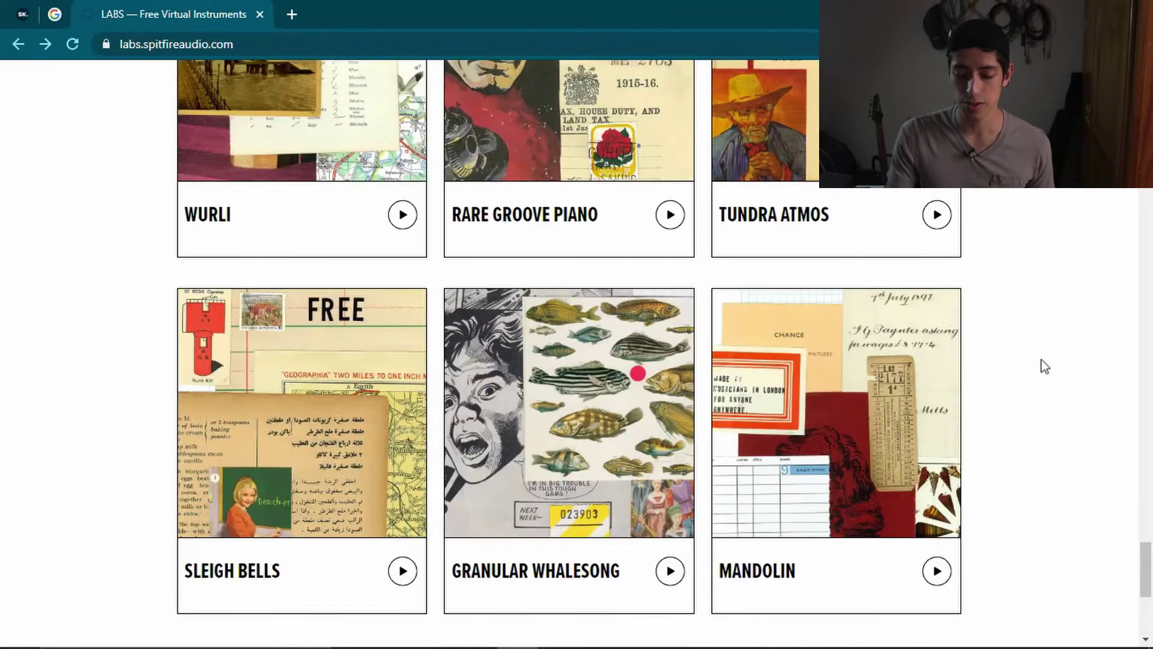
pyautogui.scroll(4, 1009, 340)
pyautogui.click(875, 335)
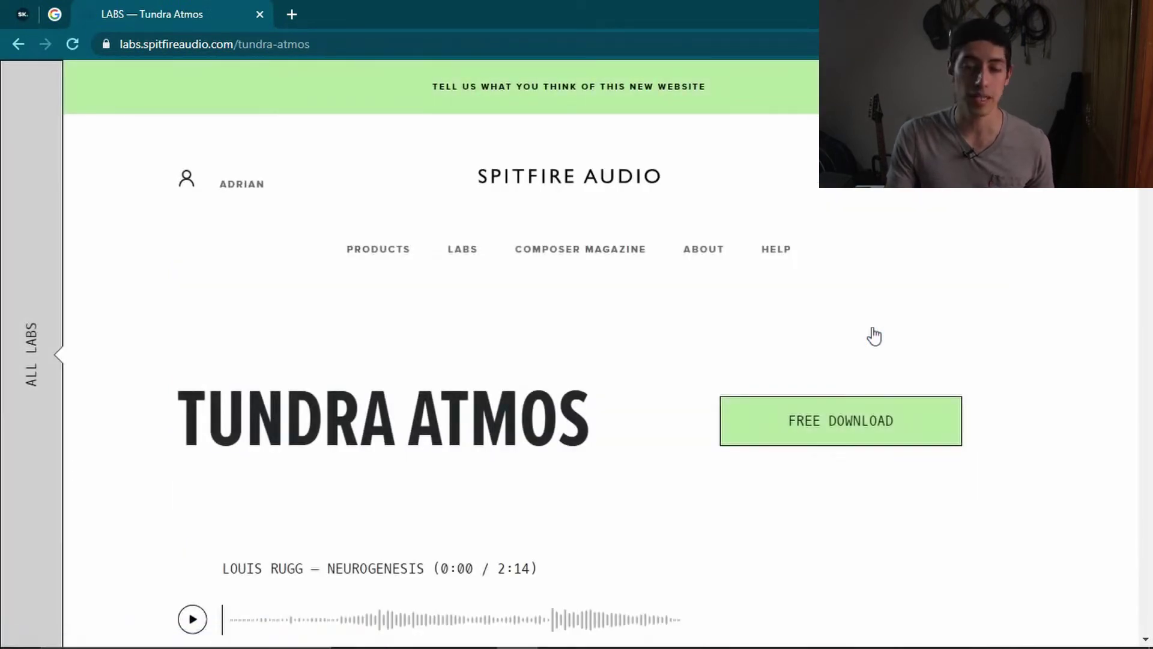
# Step: Review the Tundra Atmos page, including its description, system requirements and supported plugin formats
pyautogui.scroll(-3, 874, 336)
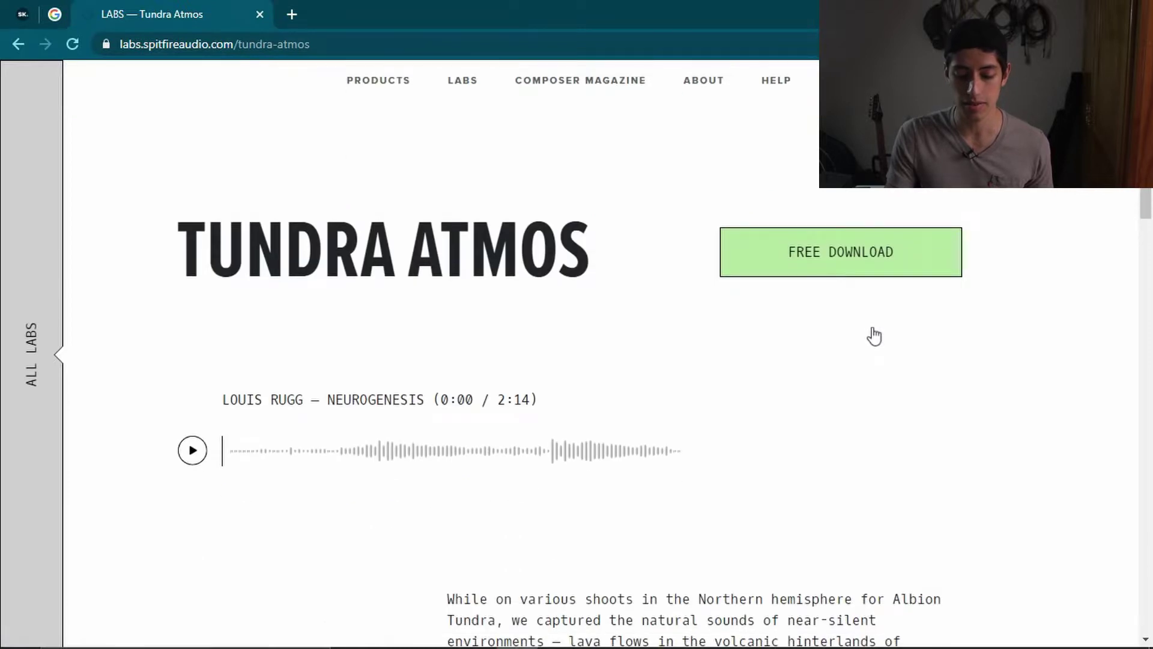
pyautogui.scroll(-10, 875, 336)
pyautogui.scroll(-5, 875, 335)
pyautogui.scroll(9, 875, 336)
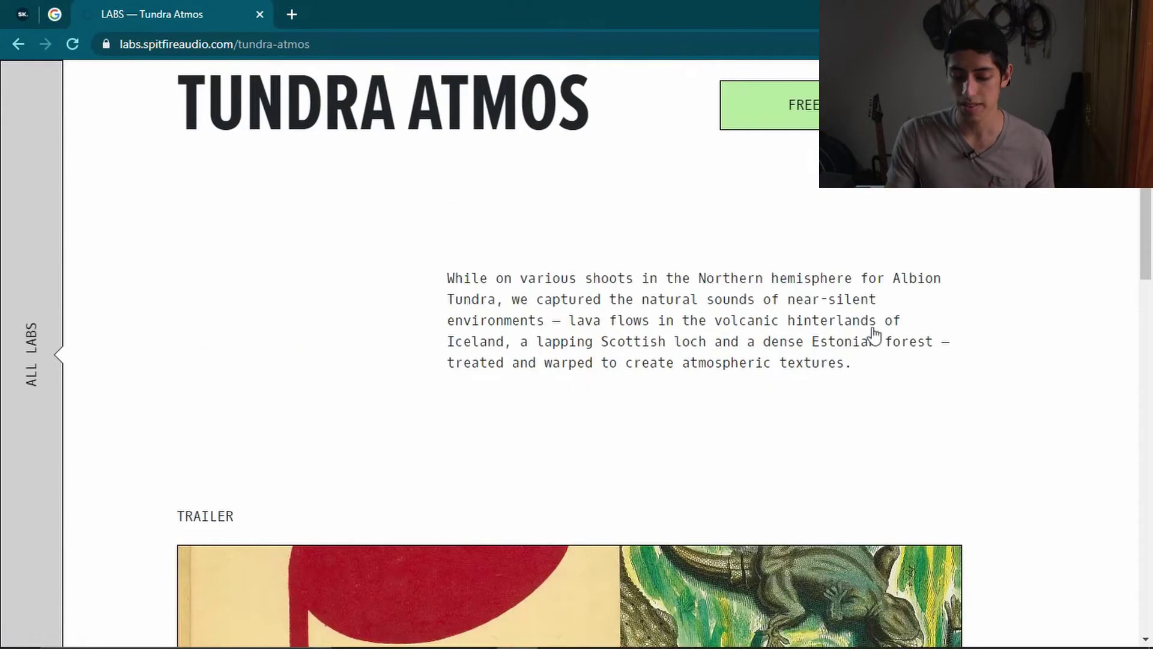
pyautogui.scroll(-1, 875, 336)
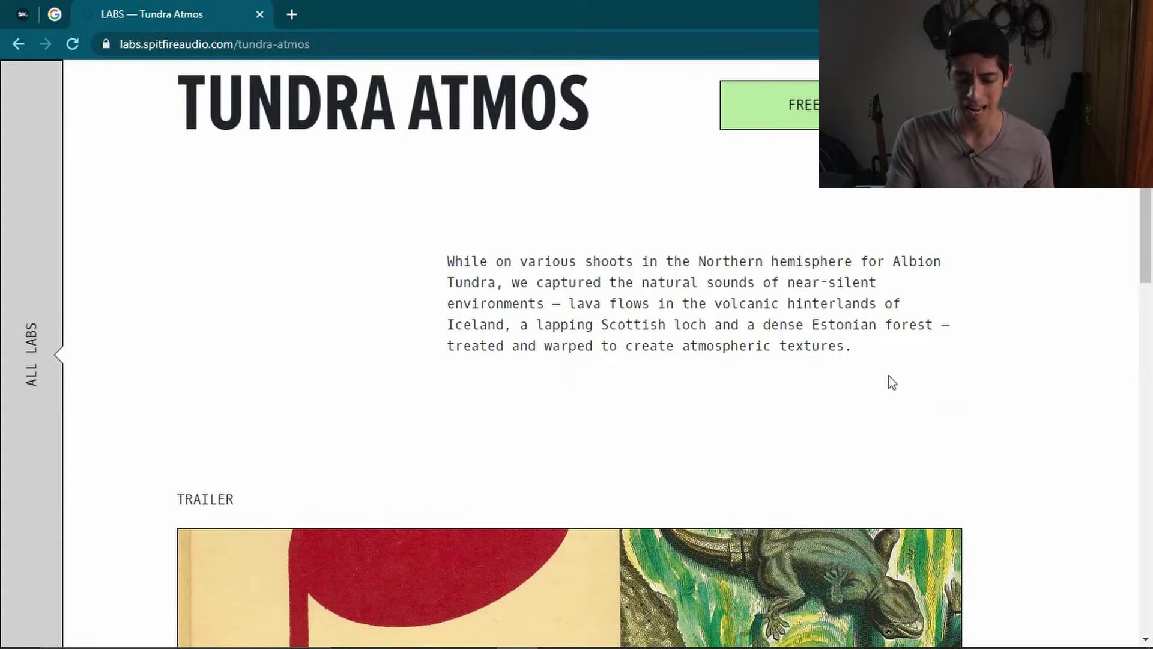
pyautogui.scroll(-13, 884, 373)
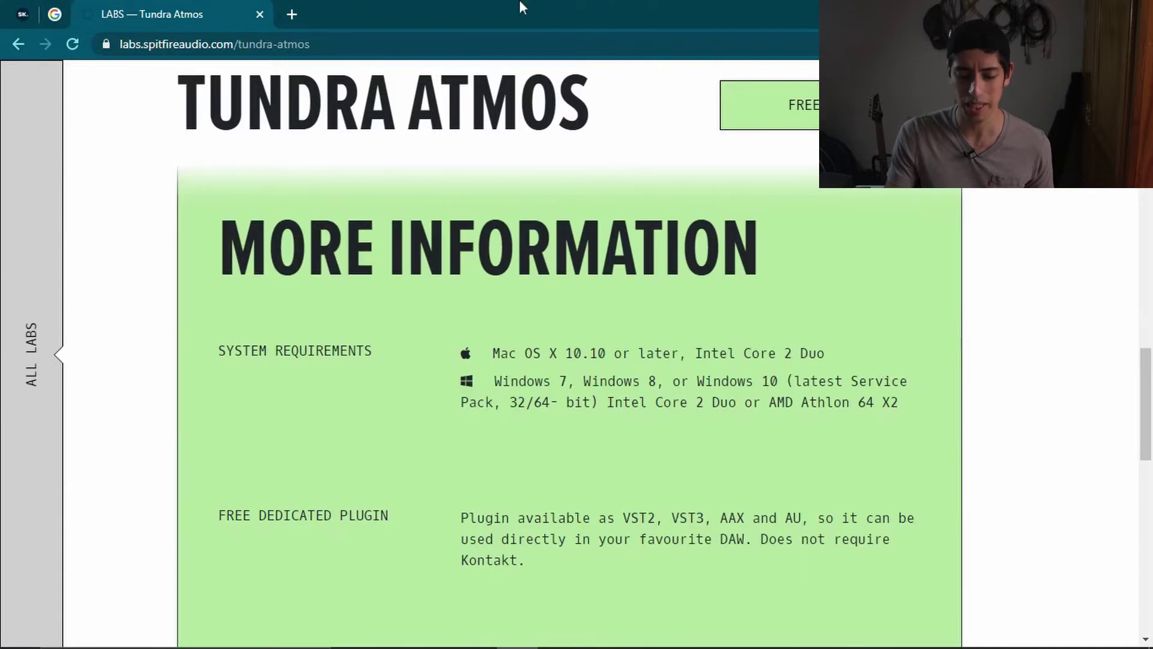
# Step: Switch to Studio One, play the Perfect Tutorial 2 arrangement from the start, and return the playhead to the beginning
pyautogui.click(682, 632)
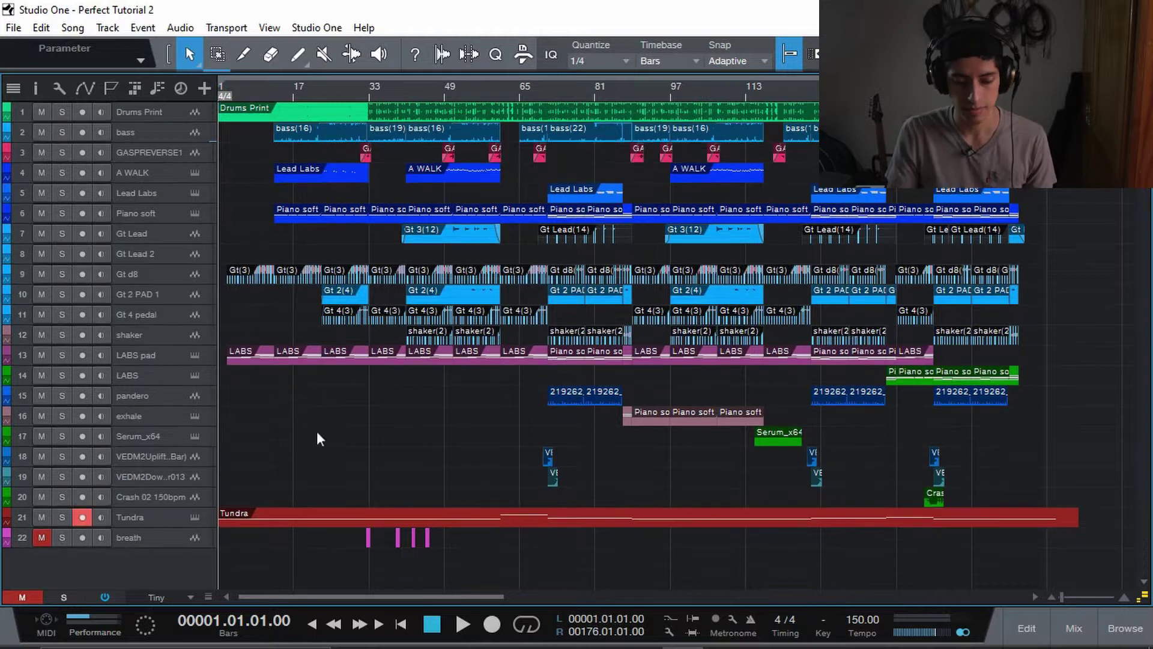
pyautogui.press('space')
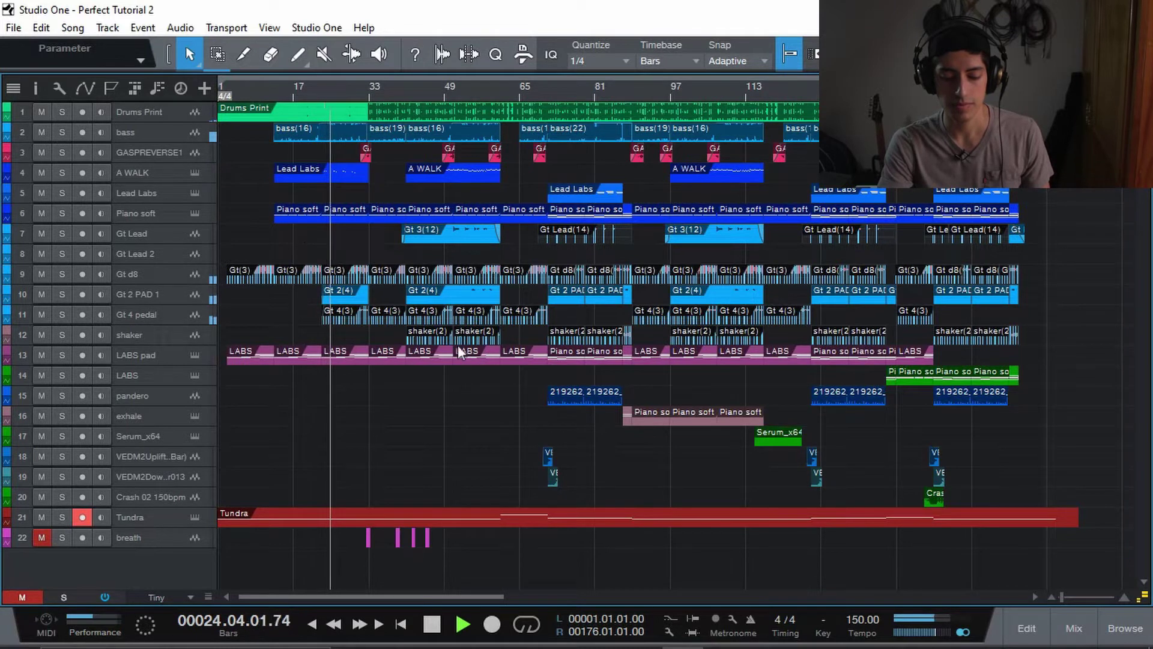
pyautogui.press('space')
pyautogui.press('Home')
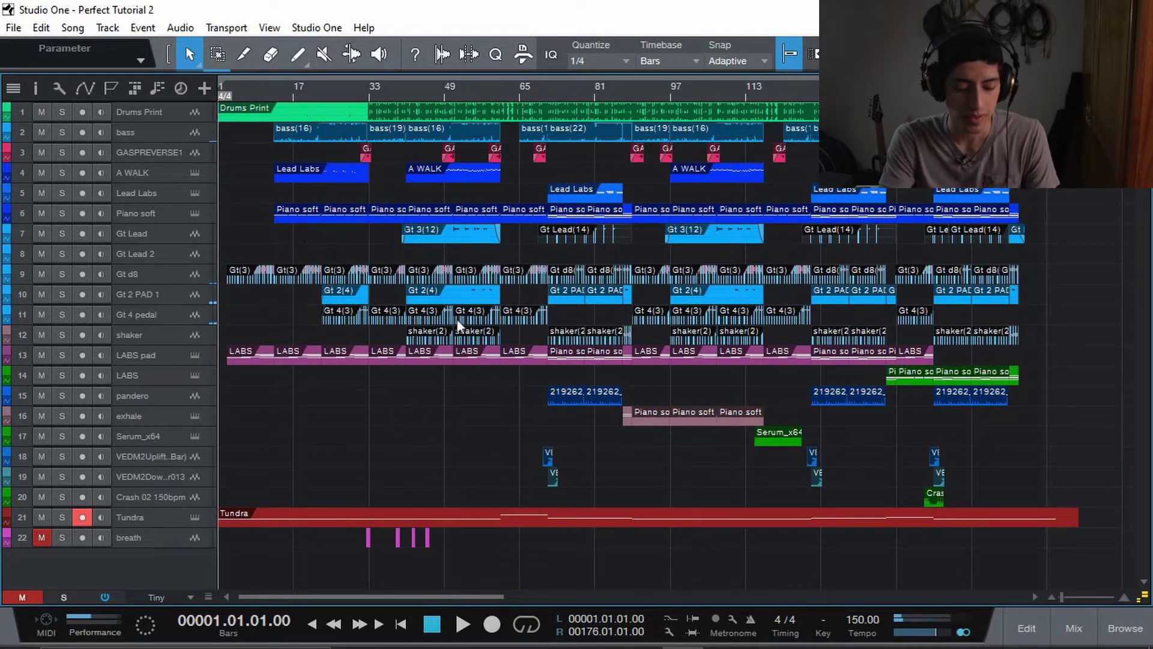
# Step: Solo the Tundra track and enlarge the track rows to Normal height
pyautogui.click(62, 517)
pyautogui.moveTo(208, 599); pyautogui.dragTo(209, 528)
pyautogui.scroll(-5, 301, 487)
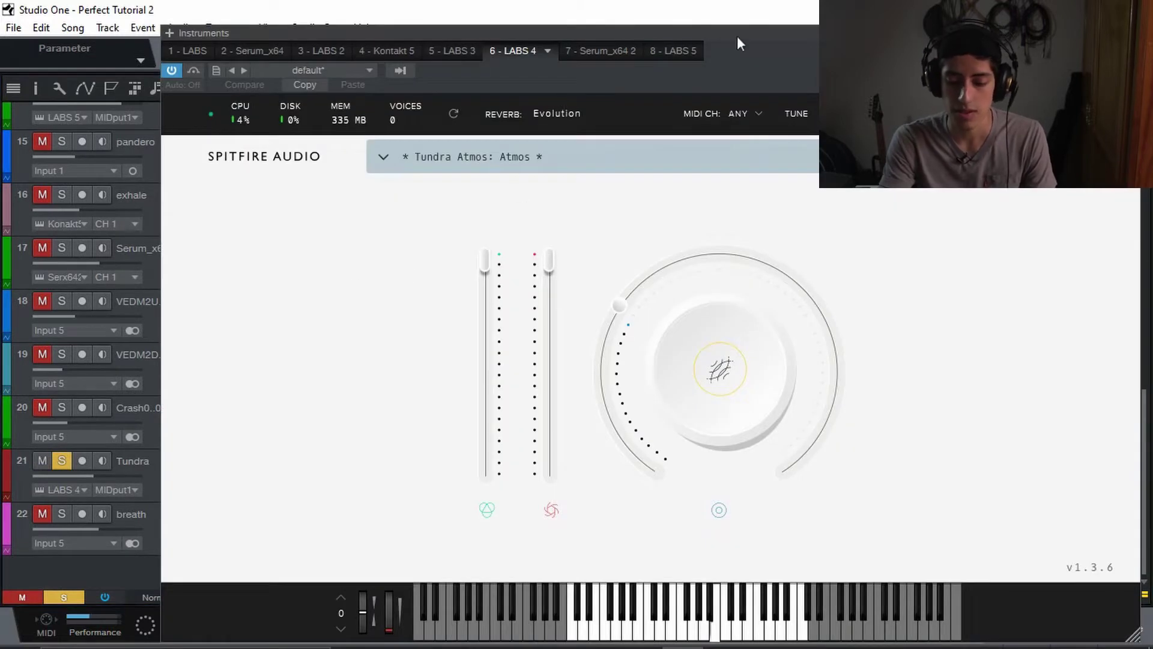
# Step: Play the soloed Tundra track with its LABS instrument in view, and close the instrument window
pyautogui.moveTo(738, 39); pyautogui.dragTo(836, 84)
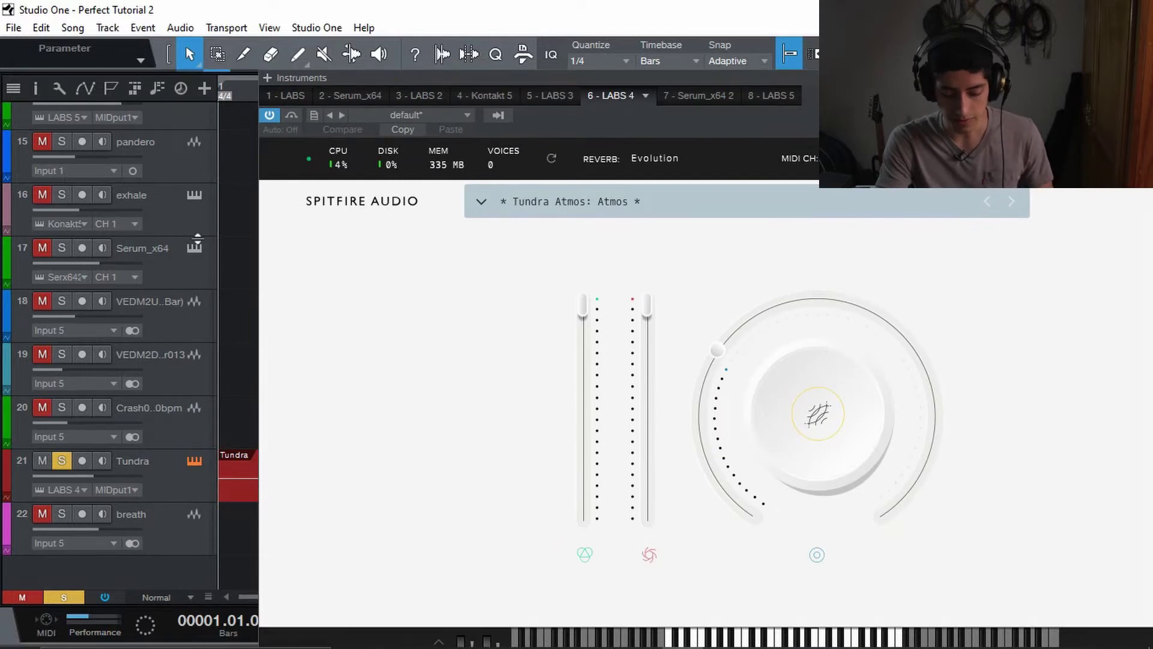
pyautogui.press('space')
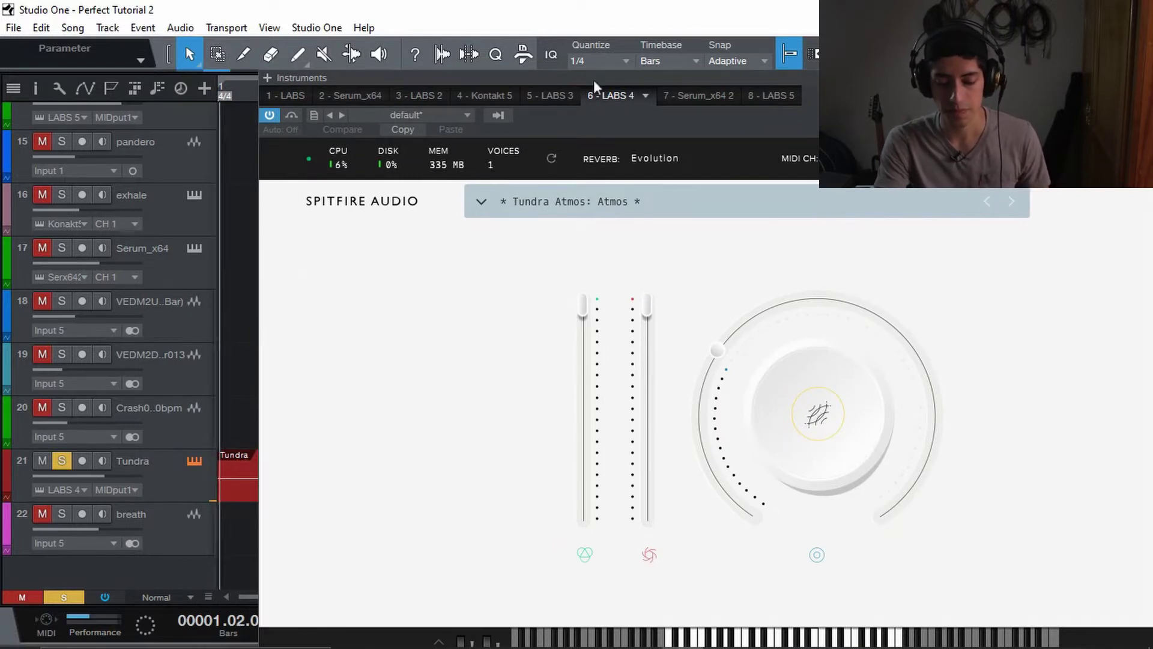
pyautogui.moveTo(824, 85); pyautogui.dragTo(655, 33)
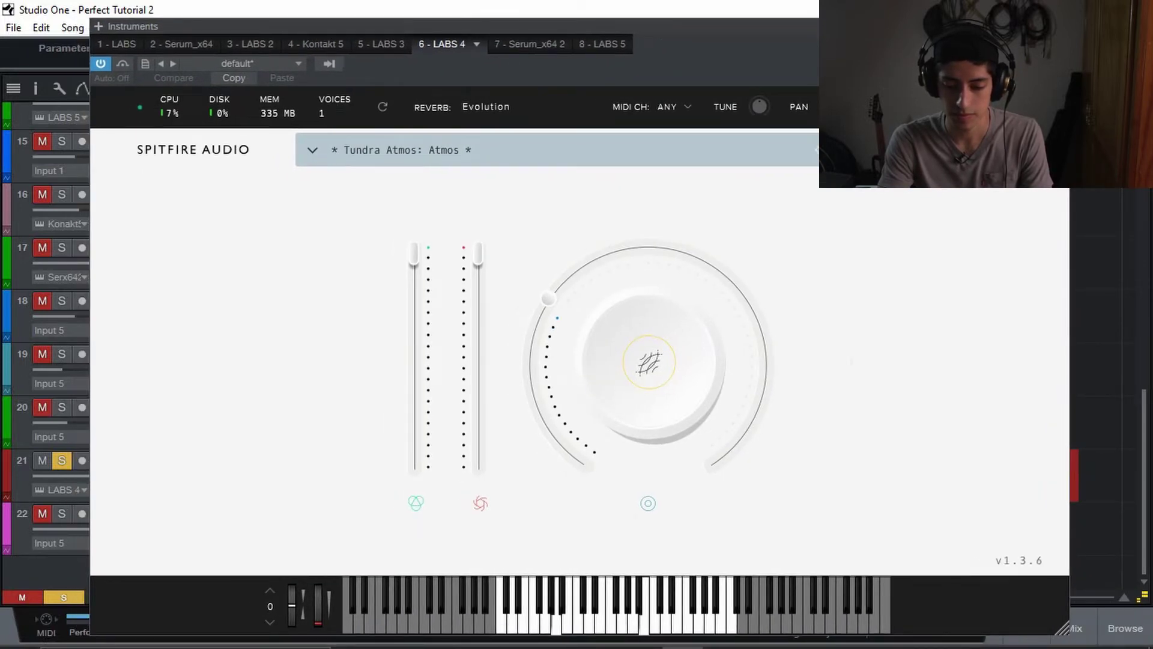
pyautogui.click(1060, 27)
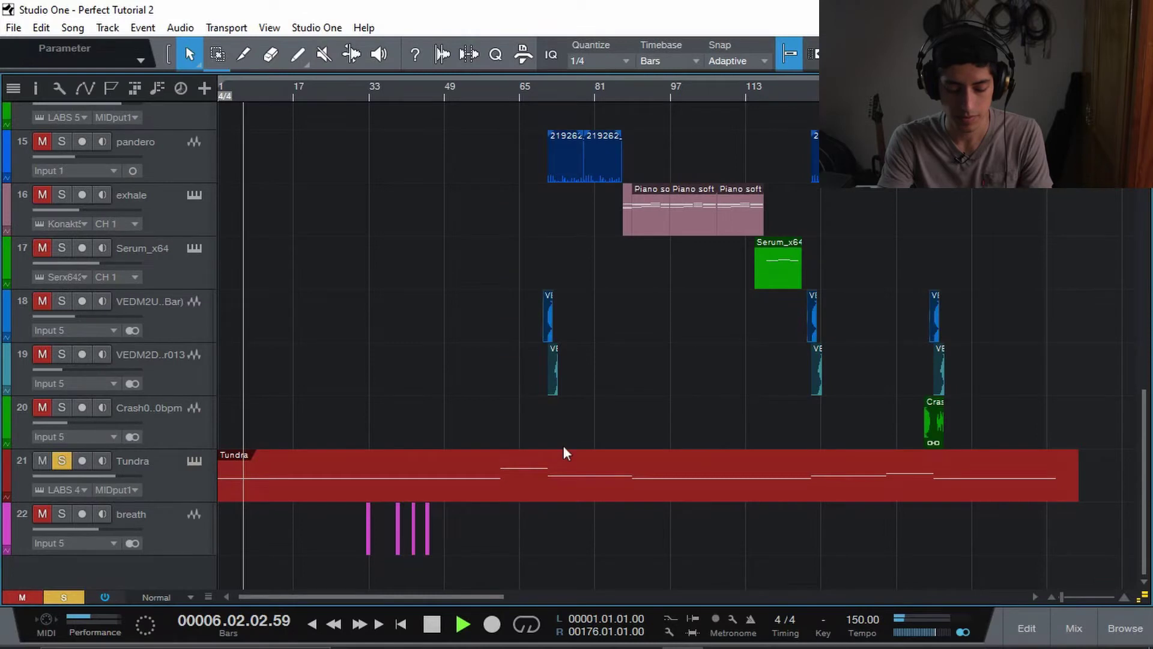
# Step: Open the Tundra part in the note editor and collapse the velocity lane to inspect its notes from bar 1
pyautogui.click(306, 489)
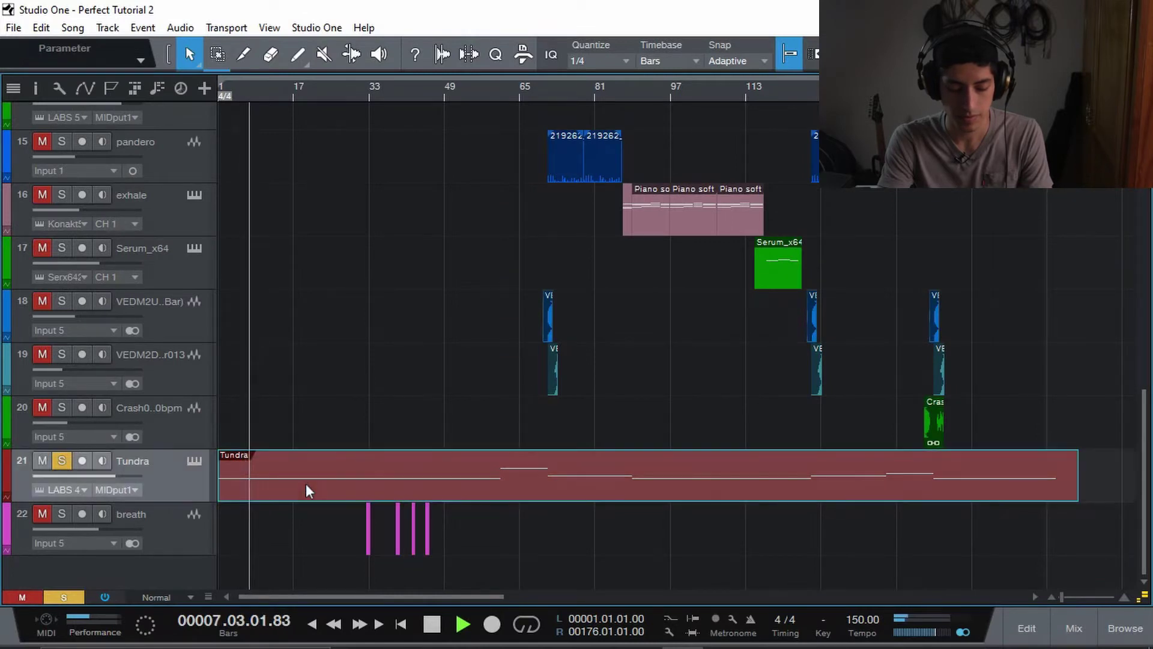
pyautogui.doubleClick(305, 488)
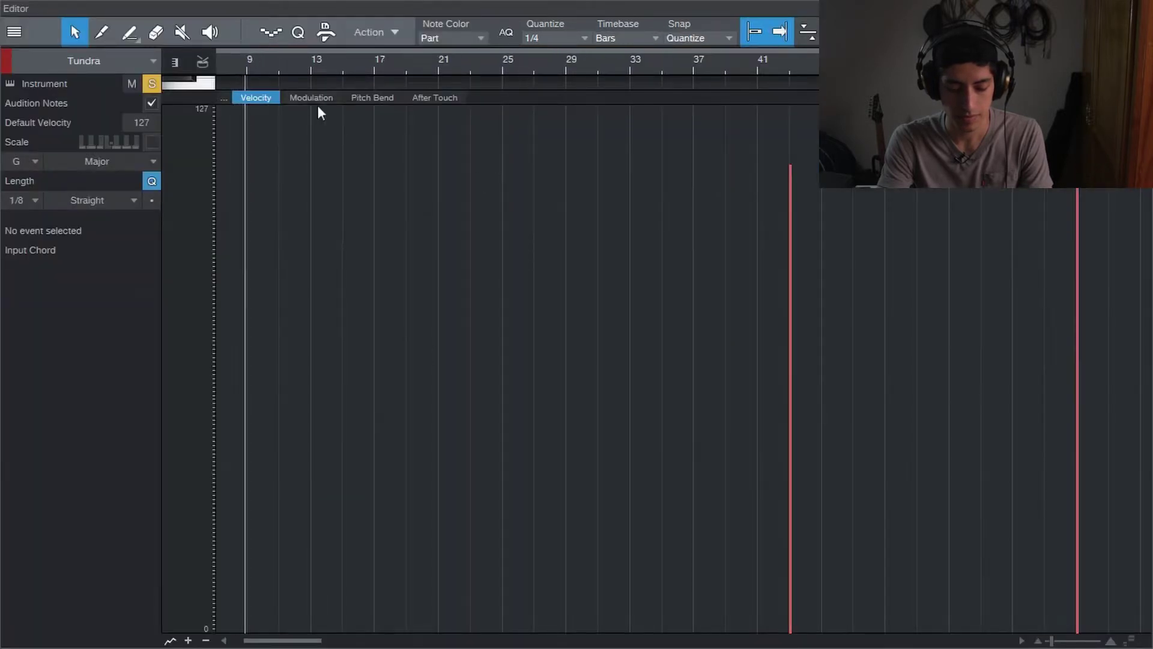
pyautogui.moveTo(495, 96); pyautogui.dragTo(460, 644)
pyautogui.scroll(-2, 476, 424)
pyautogui.moveTo(343, 67); pyautogui.dragTo(540, 48)
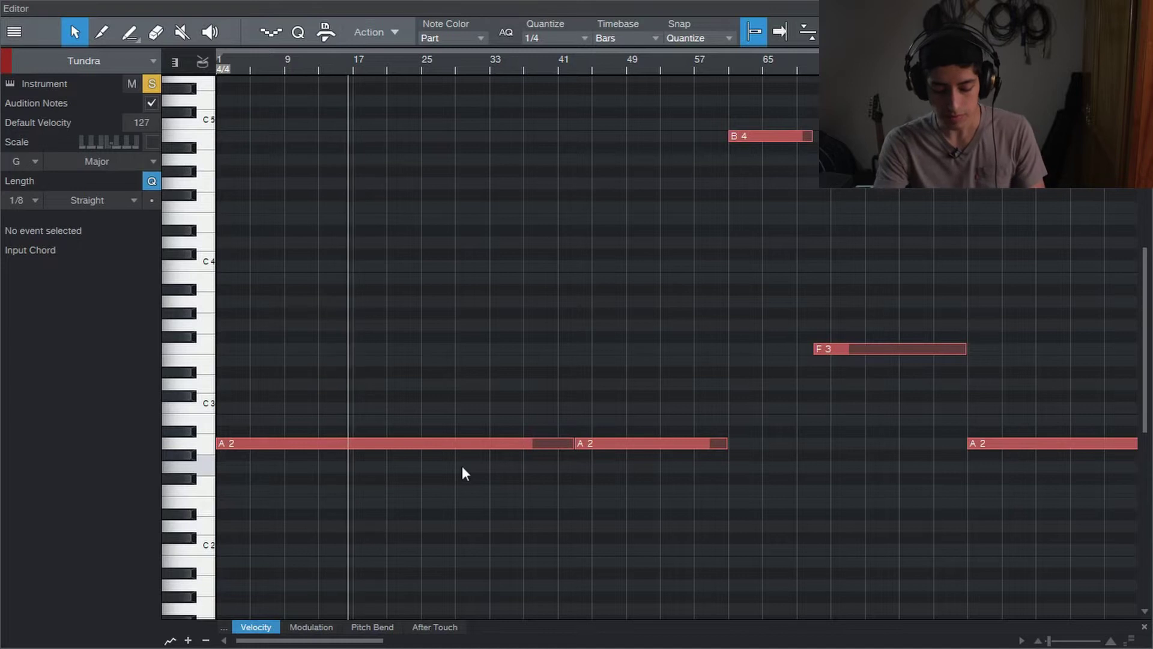
# Step: Turn on autoscroll in the note editor, stop playback and close the editor
pyautogui.press('f')
pyautogui.press('space')
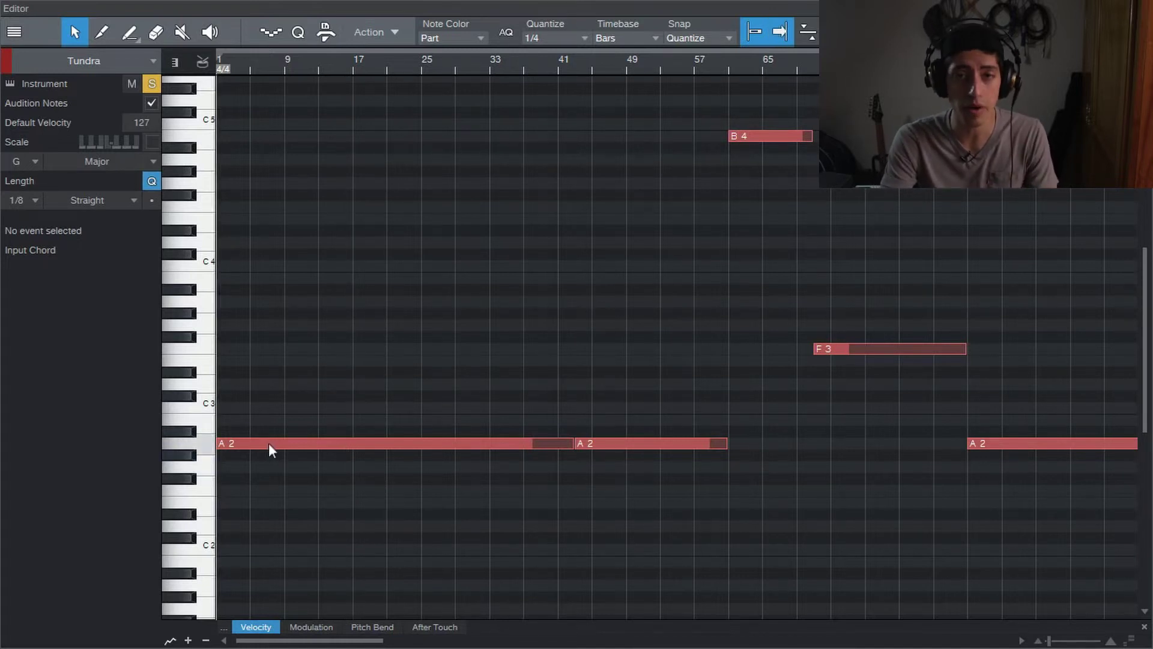
pyautogui.moveTo(269, 446)
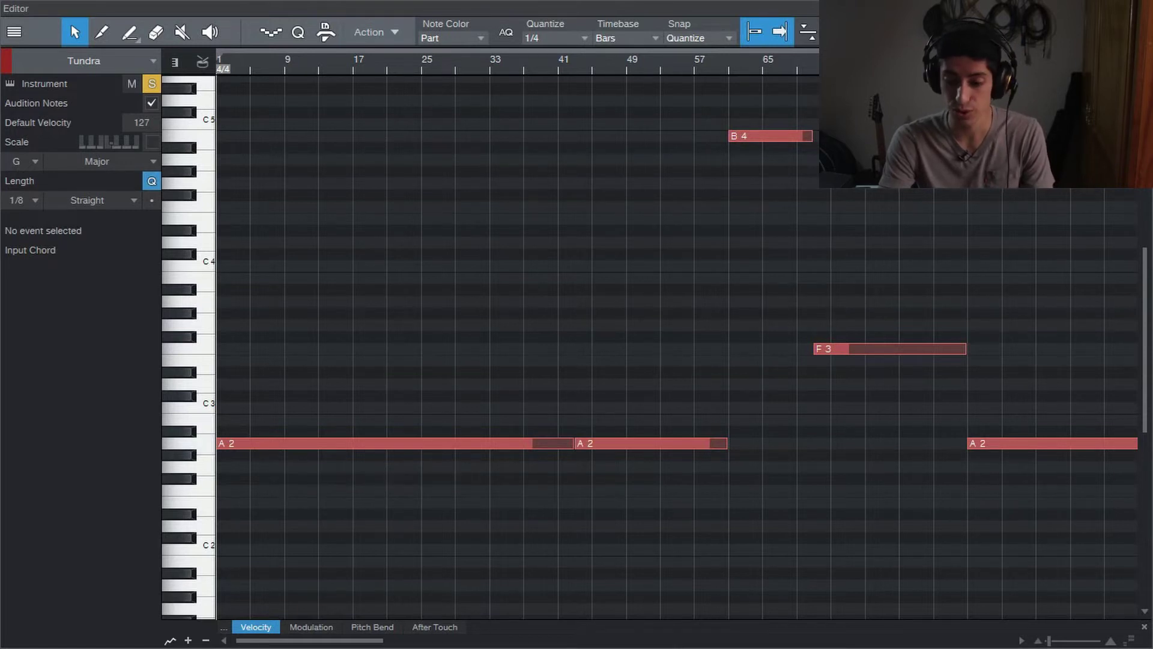
pyautogui.click(1144, 8)
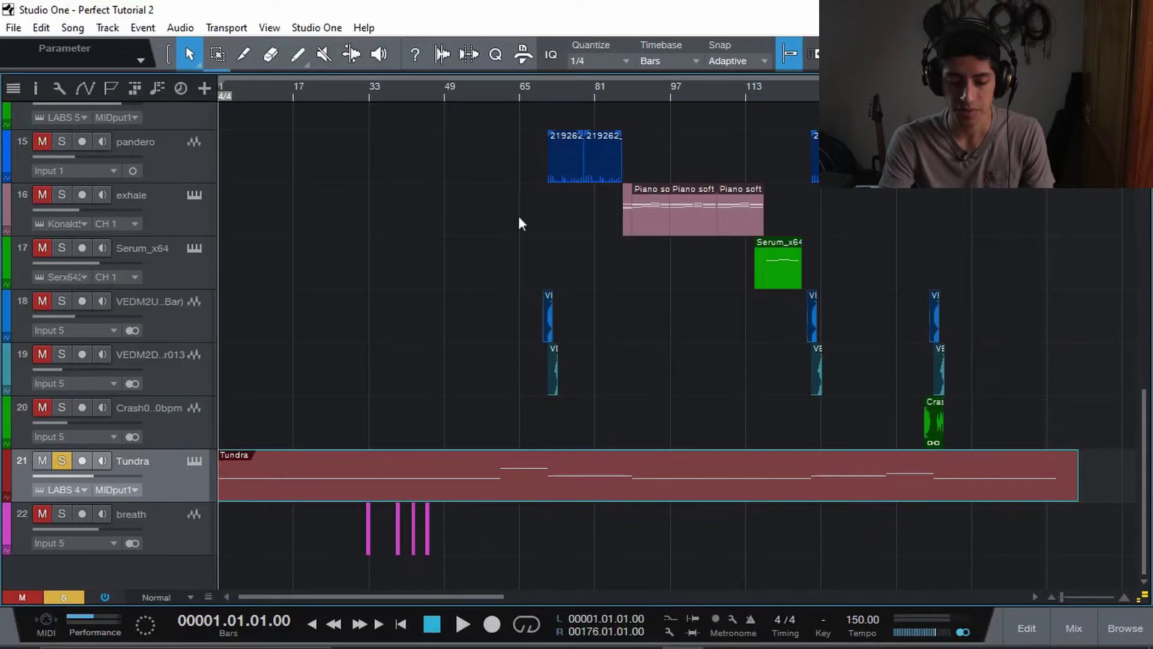
# Step: Open the Tundra track's LABS instrument and reposition its window to examine the Tundra Atmos: Atmos controls
pyautogui.click(200, 463)
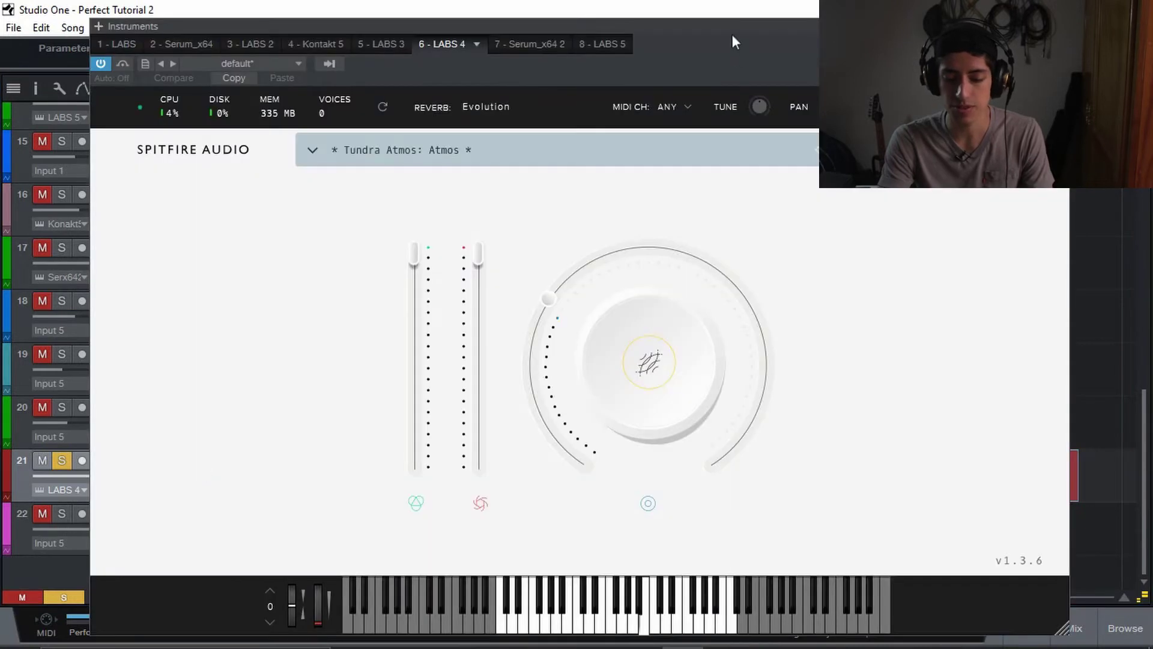
pyautogui.moveTo(727, 31); pyautogui.dragTo(727, 22)
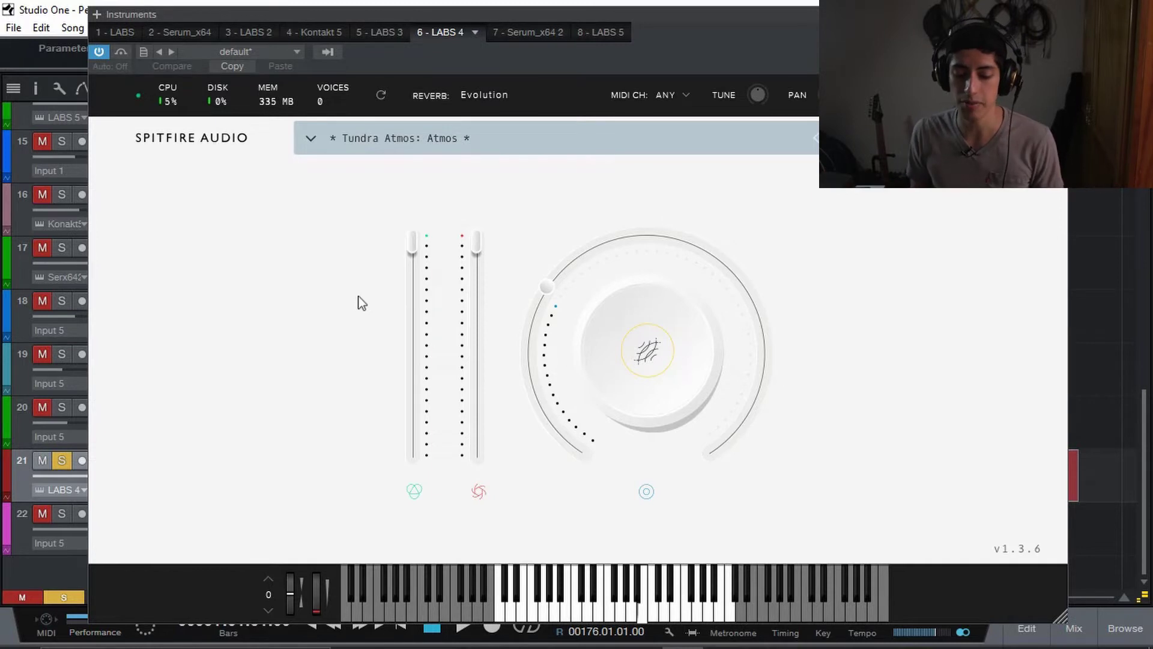
pyautogui.moveTo(811, 23); pyautogui.dragTo(760, 17)
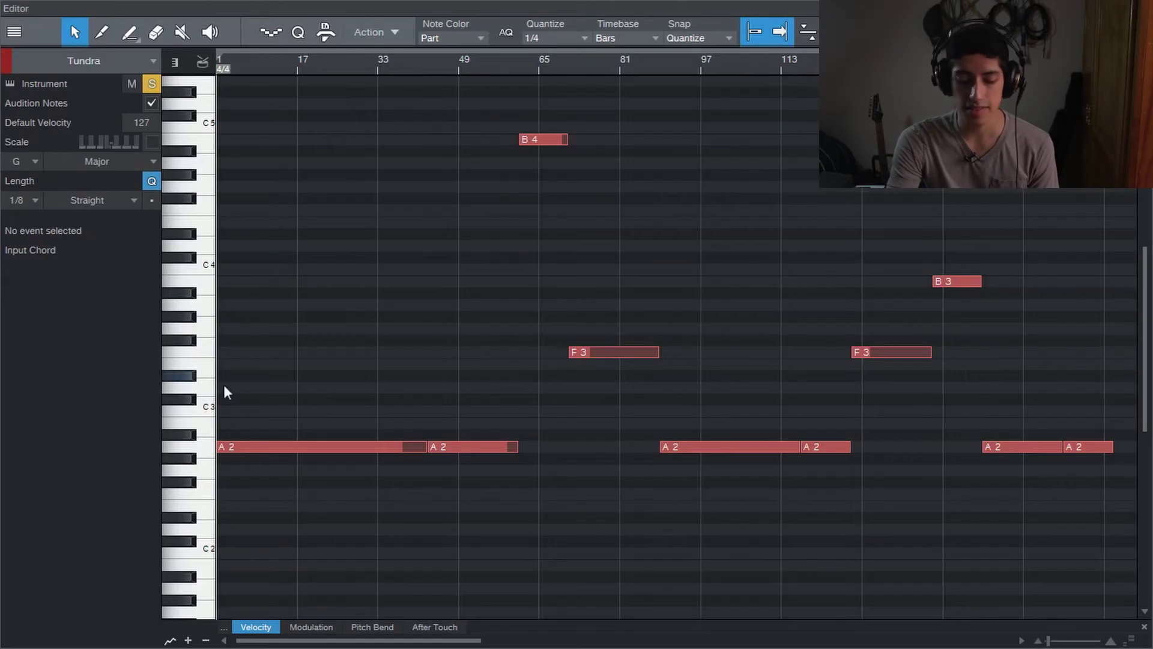
# Step: Audition the A2, B4, F3 and B3 notes on the note editor's keyboard
pyautogui.click(207, 454)
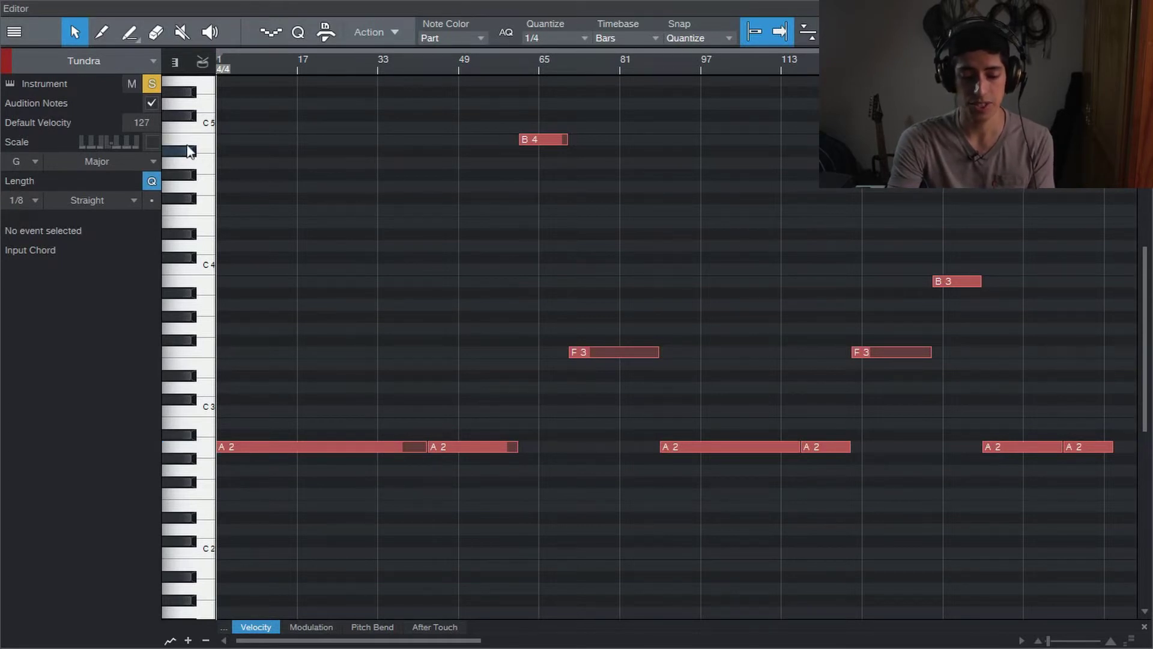
pyautogui.click(204, 144)
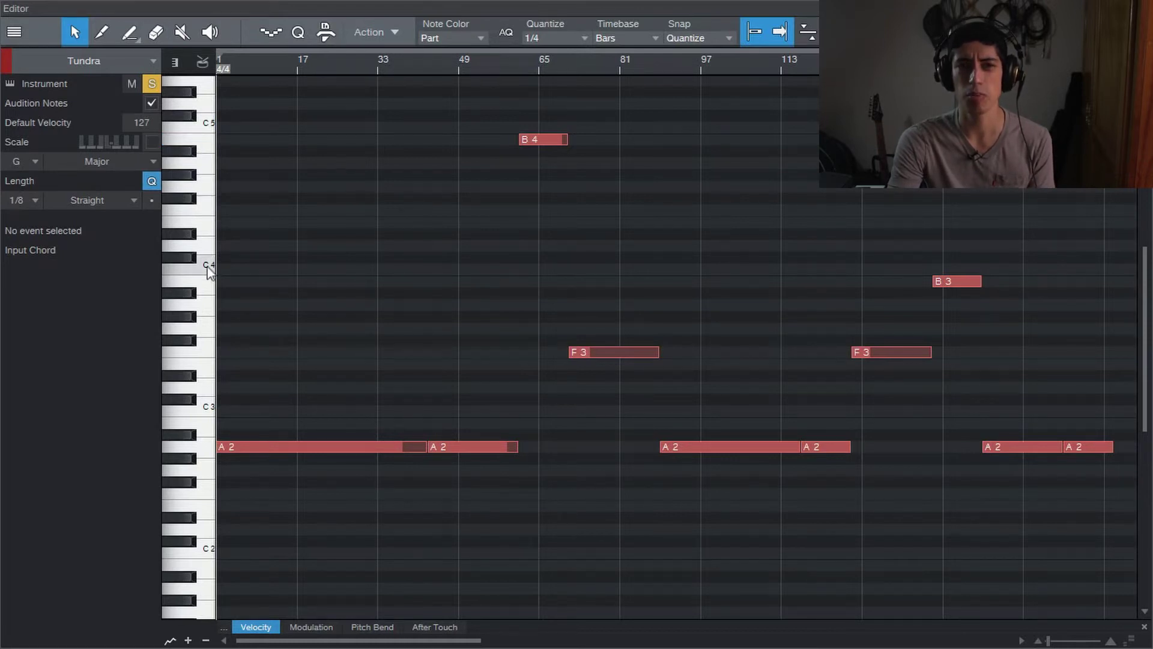
pyautogui.click(209, 353)
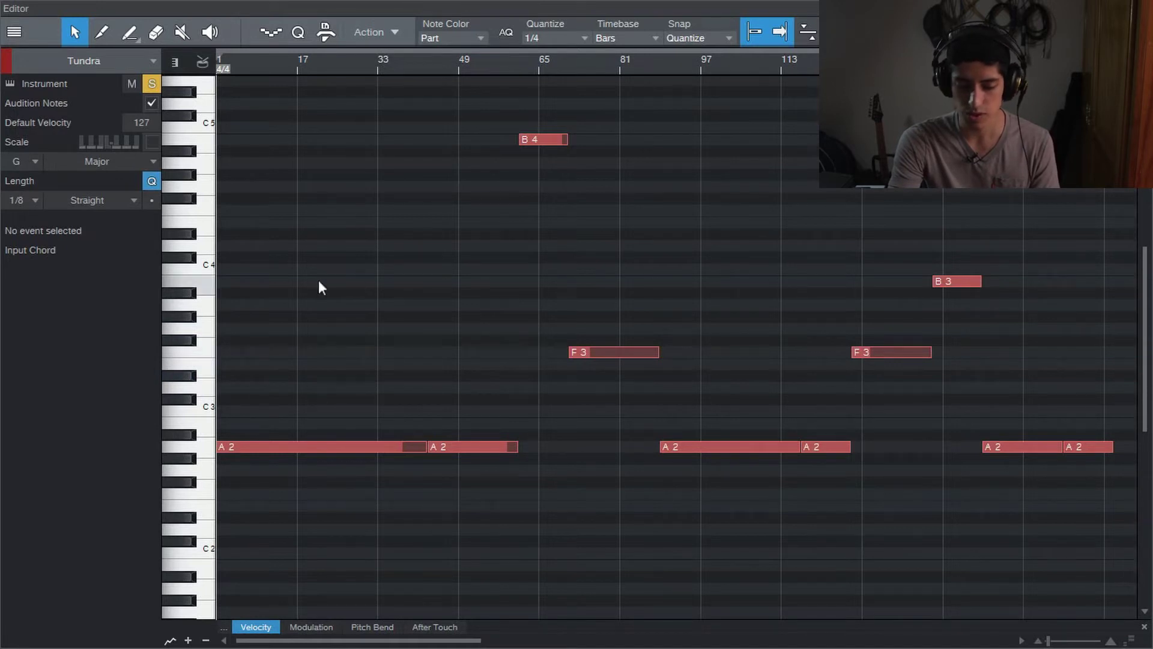
pyautogui.click(207, 291)
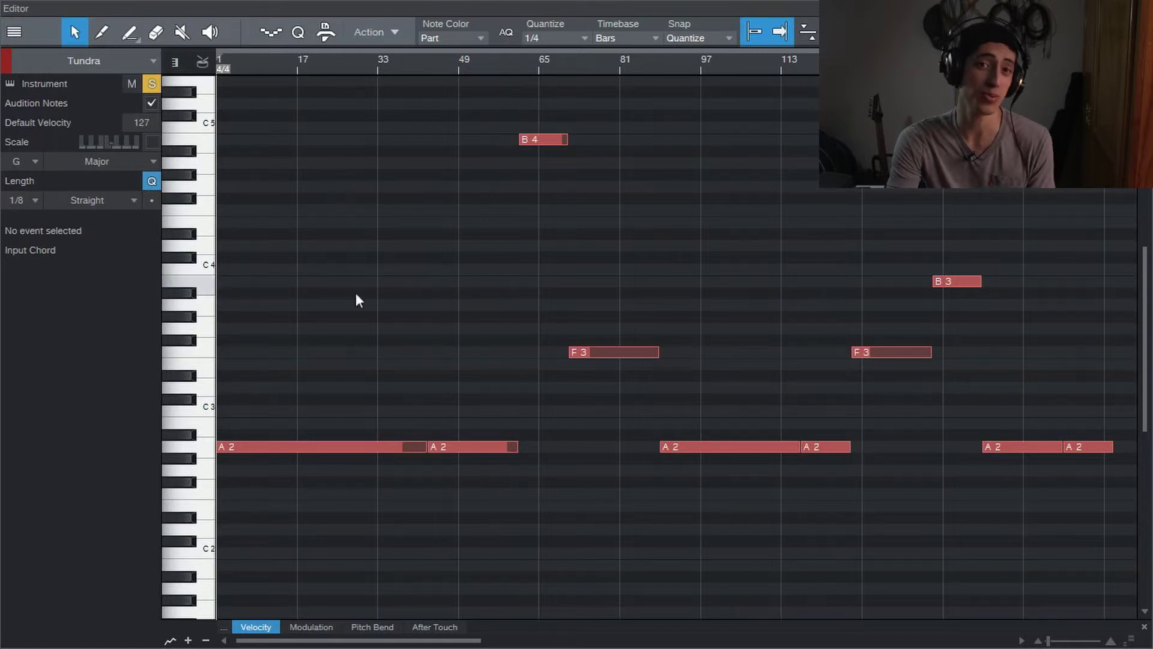
# Step: Unsolo the Tundra track and play the full mix around the second A2 note, with the note timeline enlarged
pyautogui.click(430, 71)
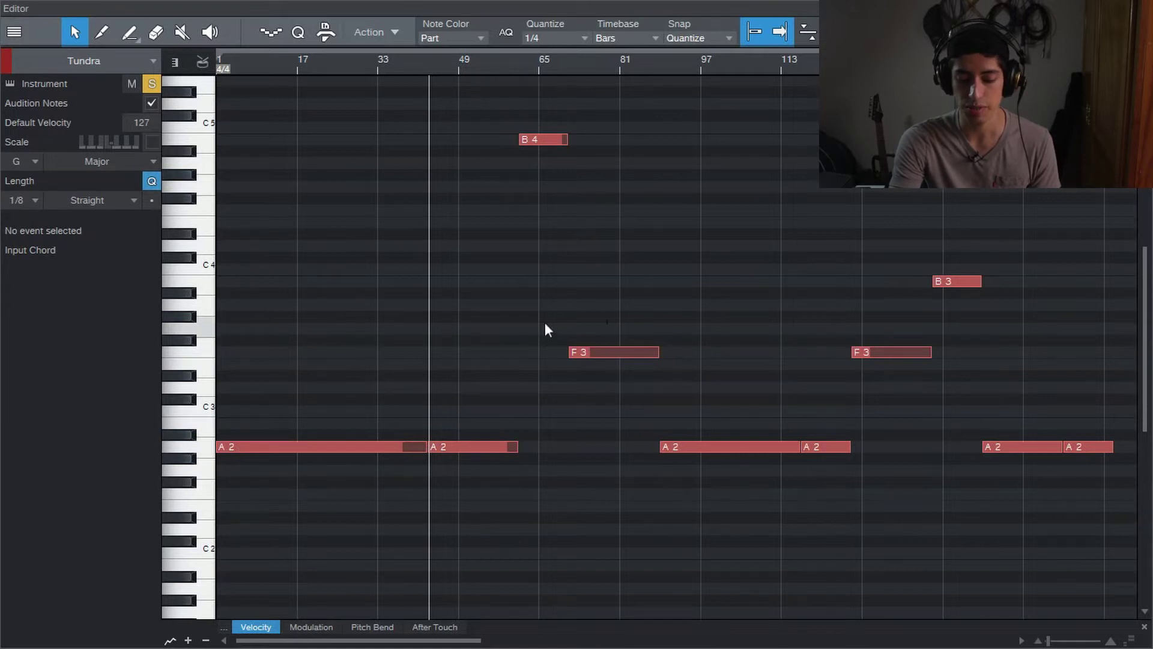
pyautogui.press('space')
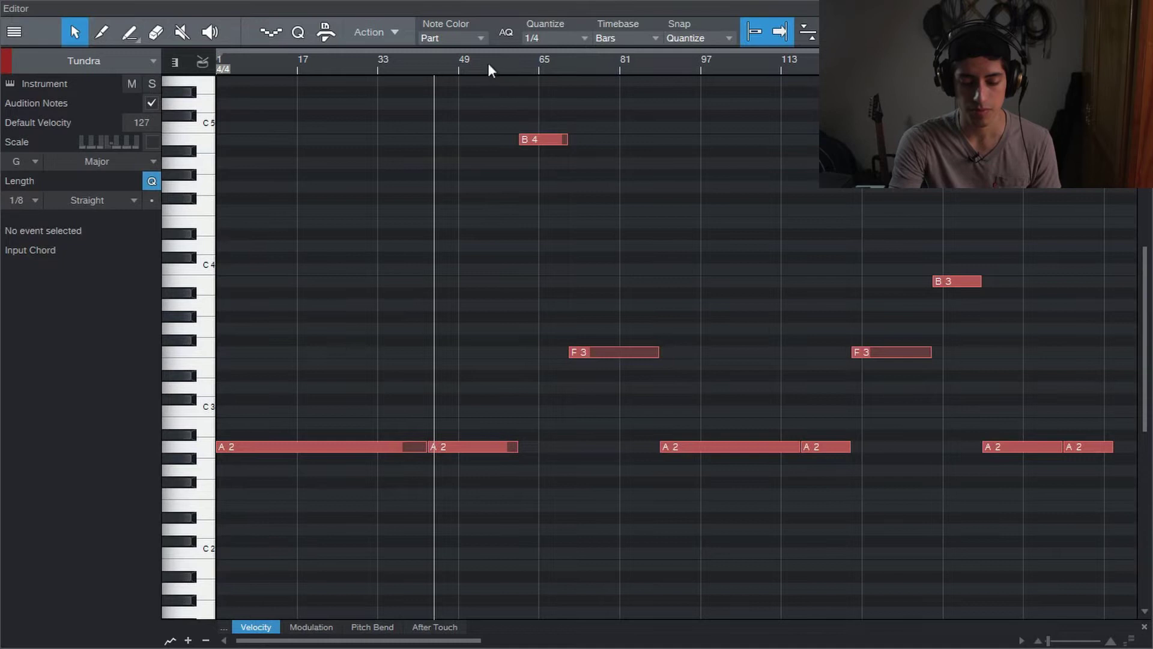
pyautogui.moveTo(488, 63); pyautogui.dragTo(499, 90)
pyautogui.click(344, 63)
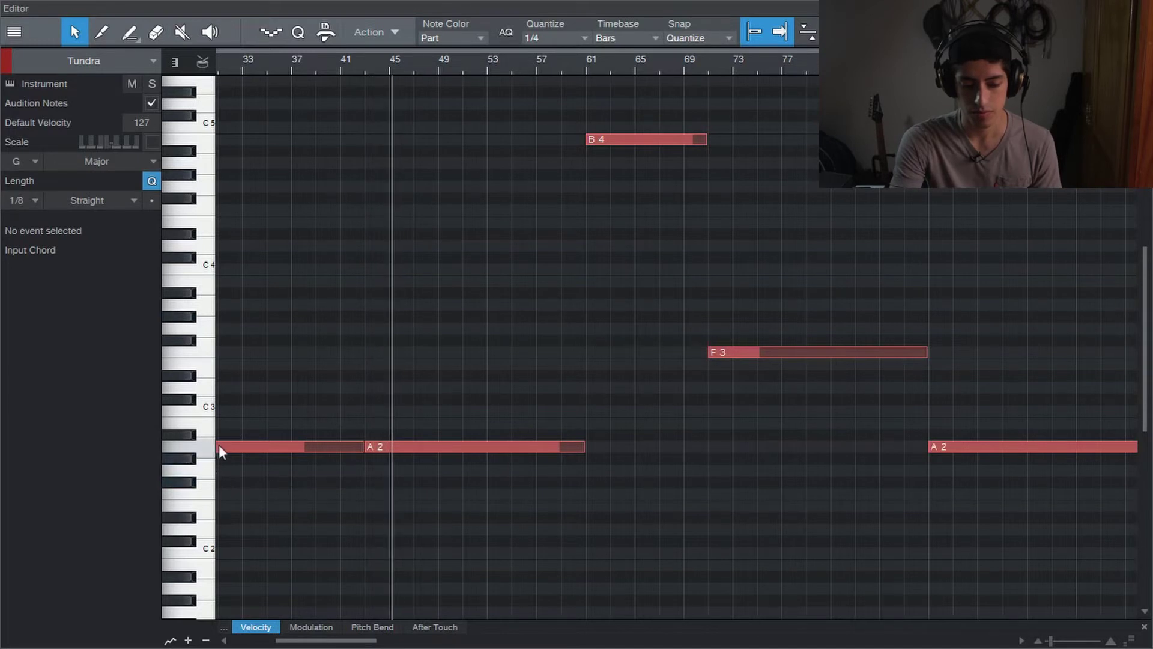
# Step: Compare the Tundra track soloed and in the full mix during playback, ending with it soloed and the playhead near bar 54
pyautogui.click(152, 84)
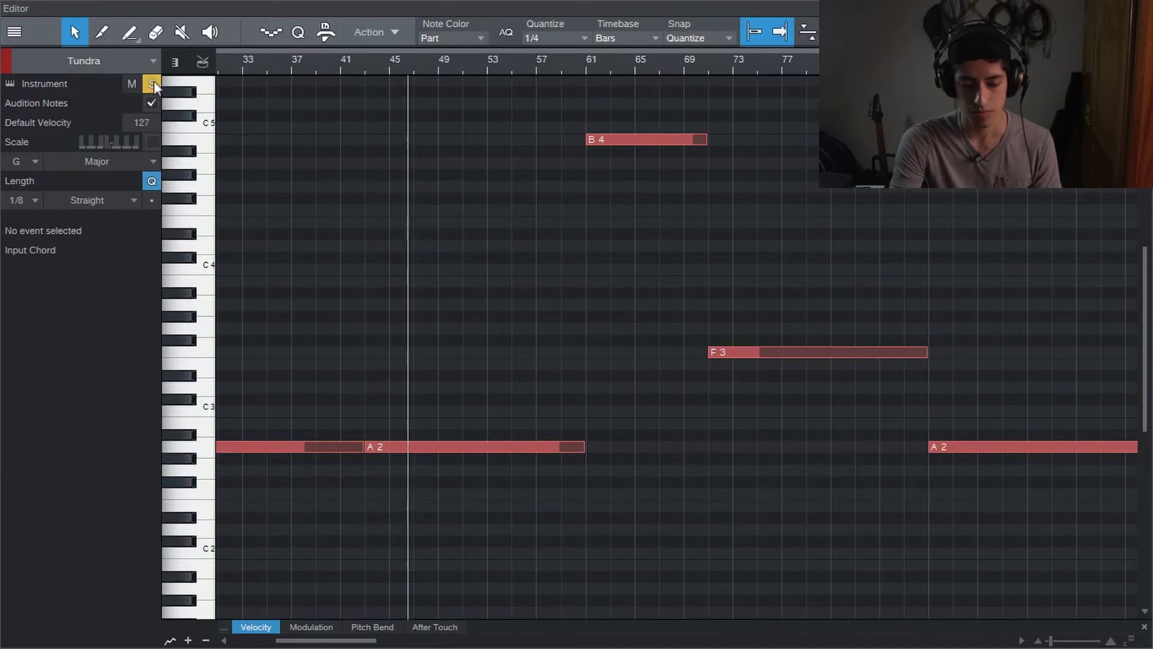
pyautogui.click(152, 83)
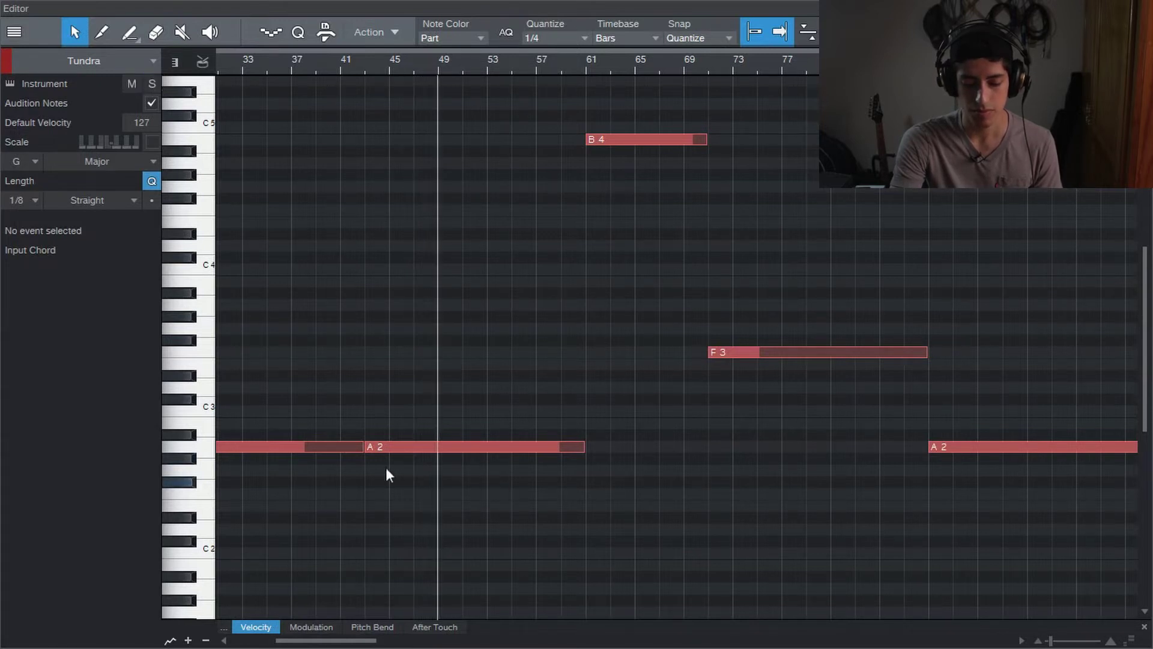
pyautogui.click(153, 84)
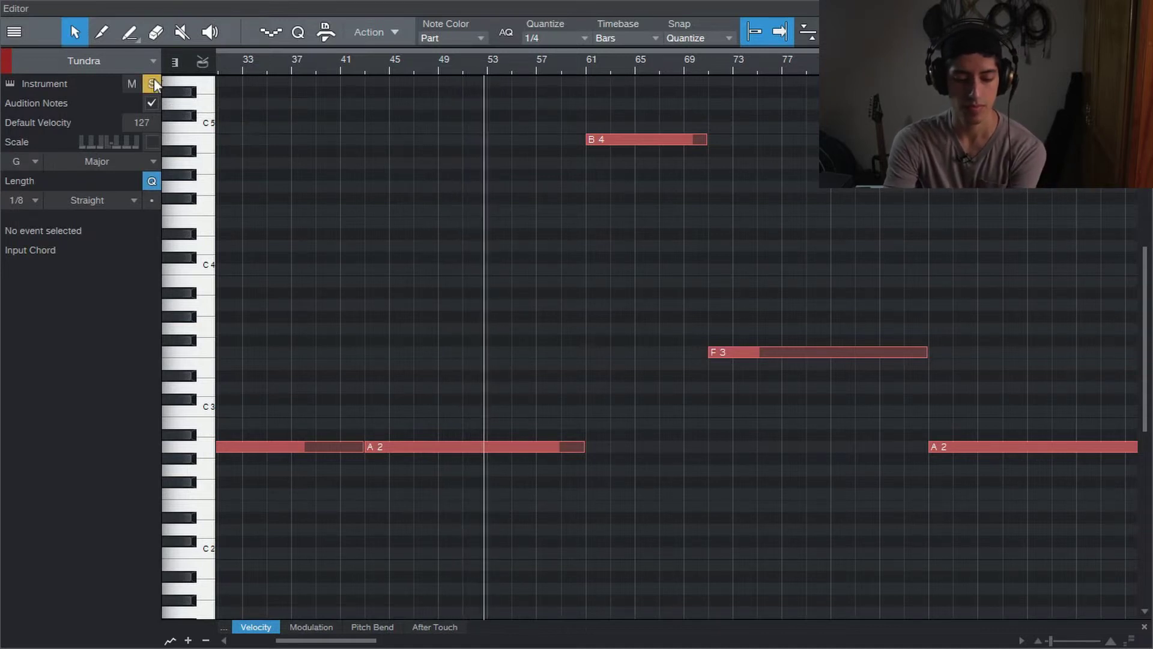
pyautogui.click(153, 81)
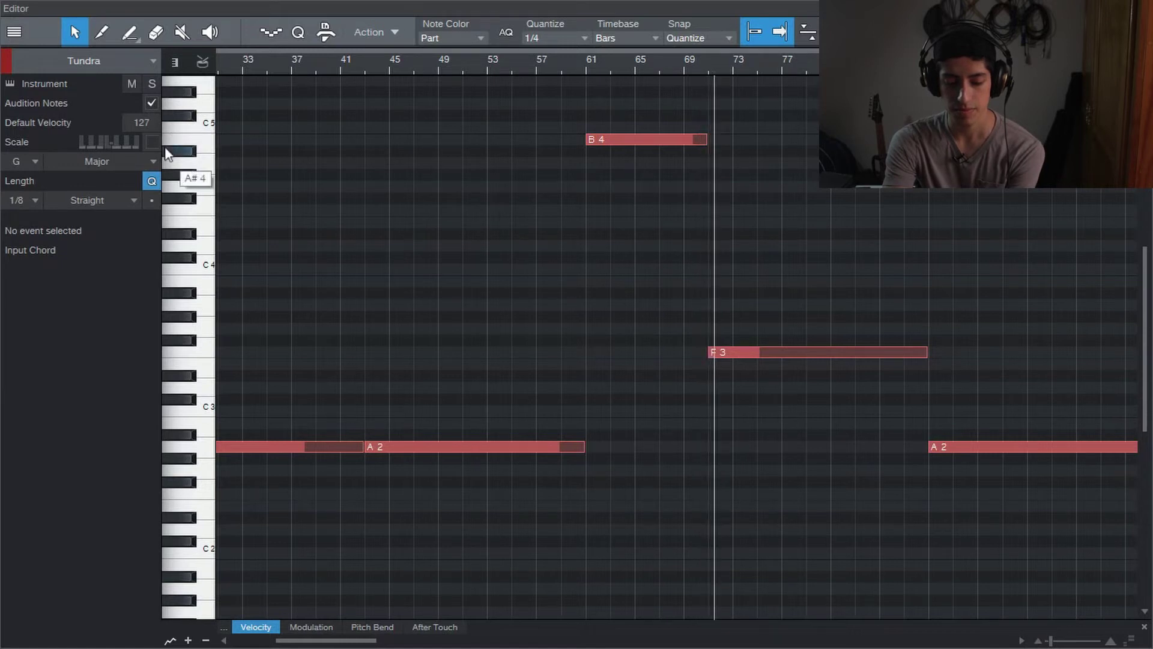
pyautogui.click(152, 86)
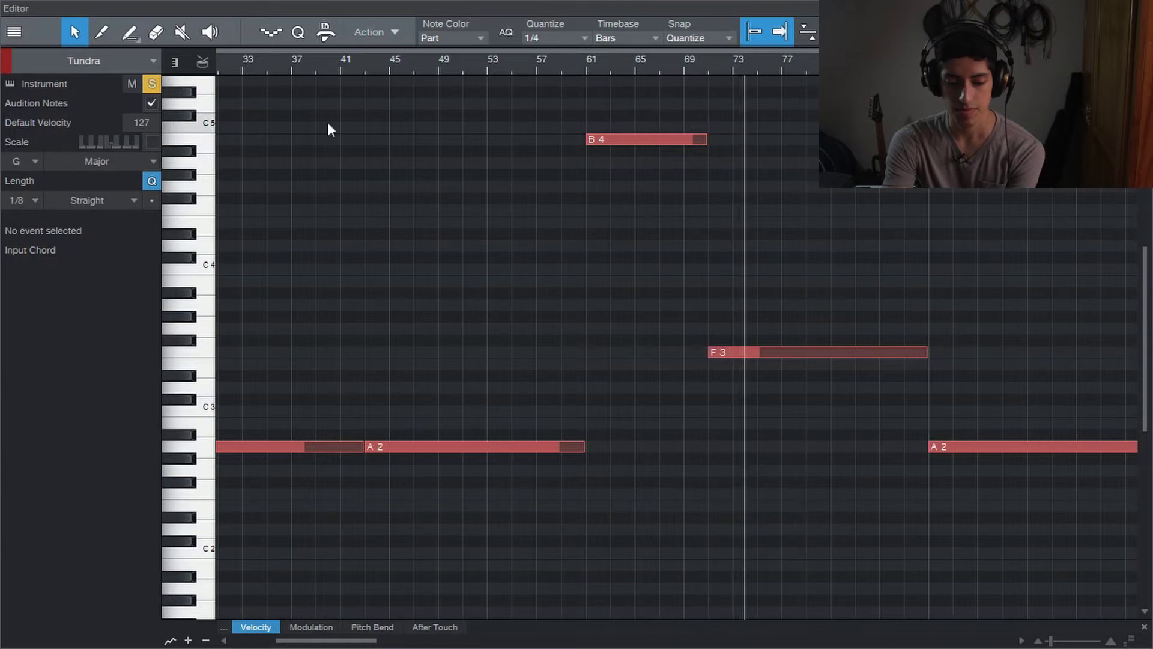
pyautogui.click(582, 63)
pyautogui.click(509, 69)
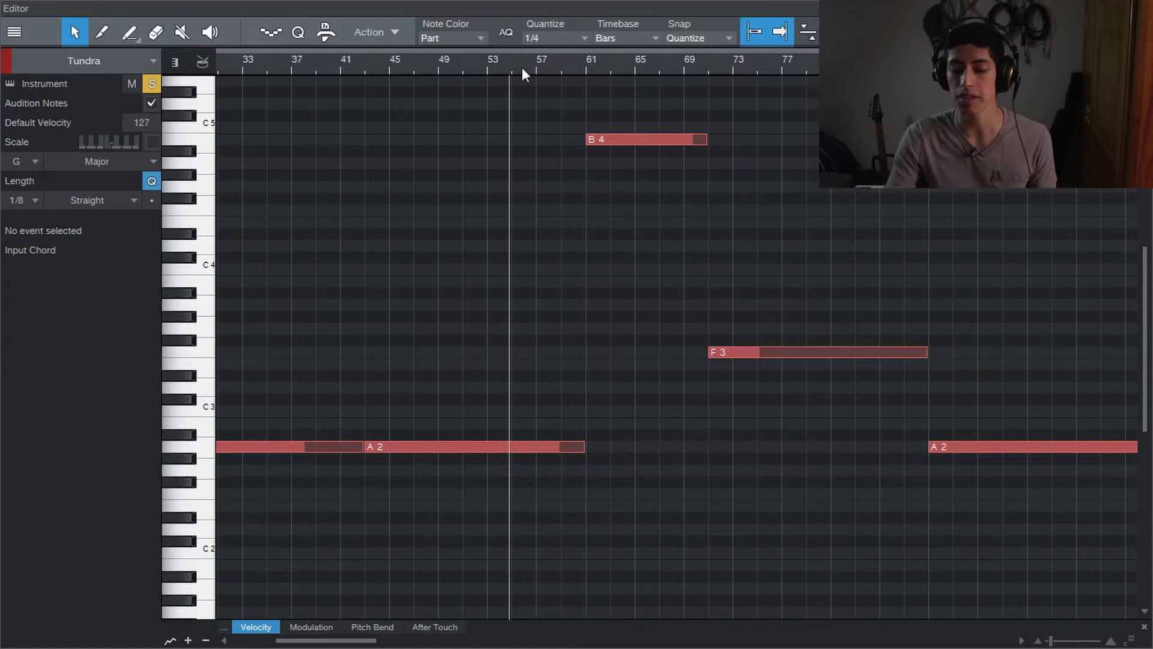
# Step: Close the note editor, then unsolo the Tundra track and disarm its recording
pyautogui.click(1143, 9)
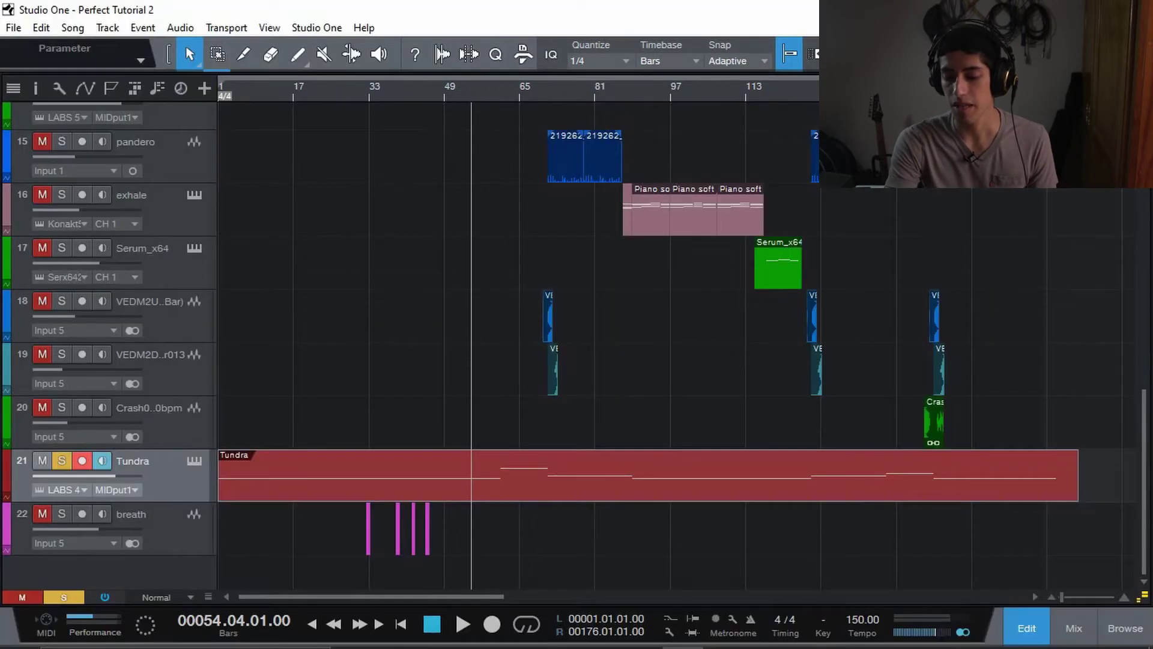
pyautogui.click(62, 461)
pyautogui.click(82, 460)
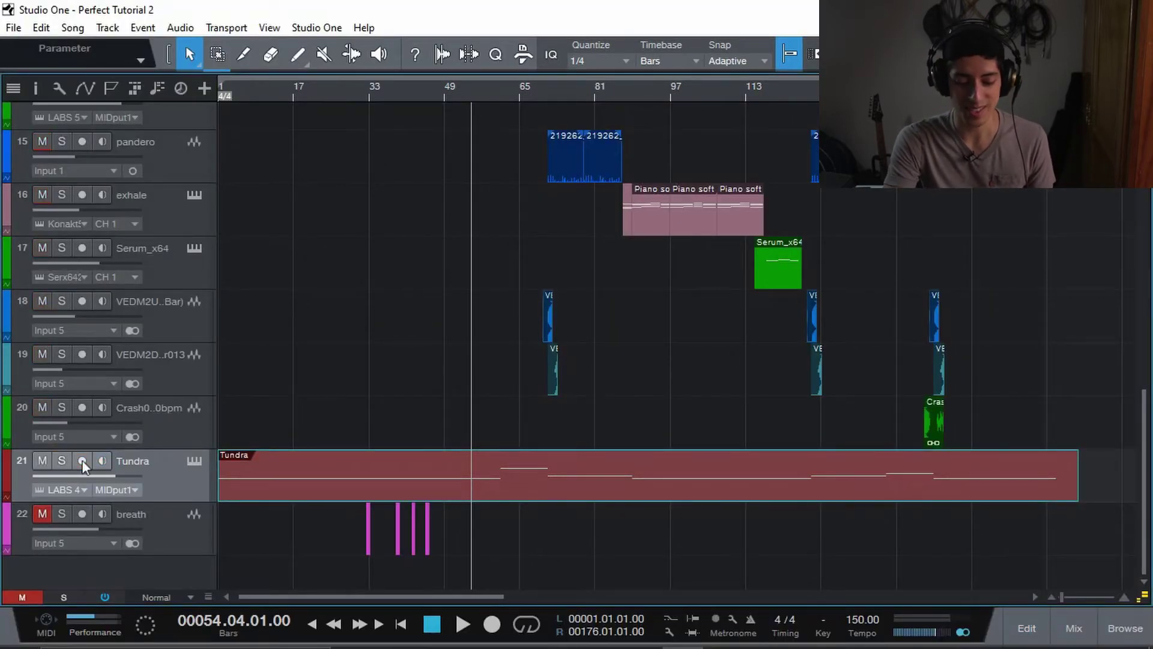
# Step: Open the LABS pad track's instrument, solo that track and play it from bar 3
pyautogui.scroll(-5, 203, 570)
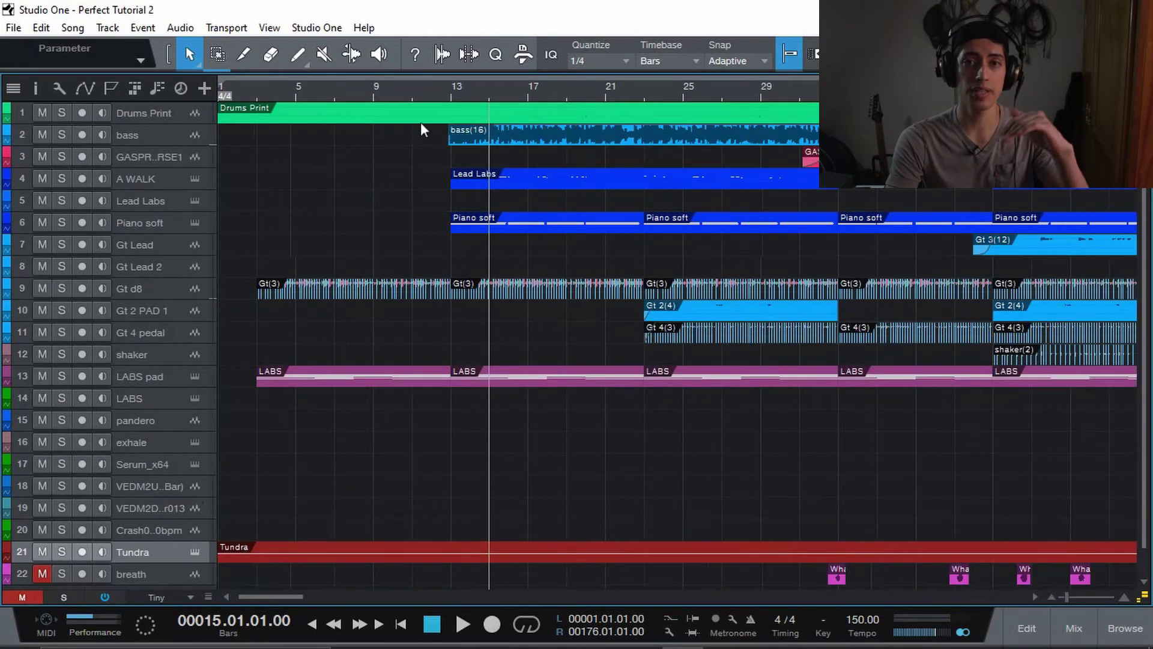
pyautogui.click(446, 86)
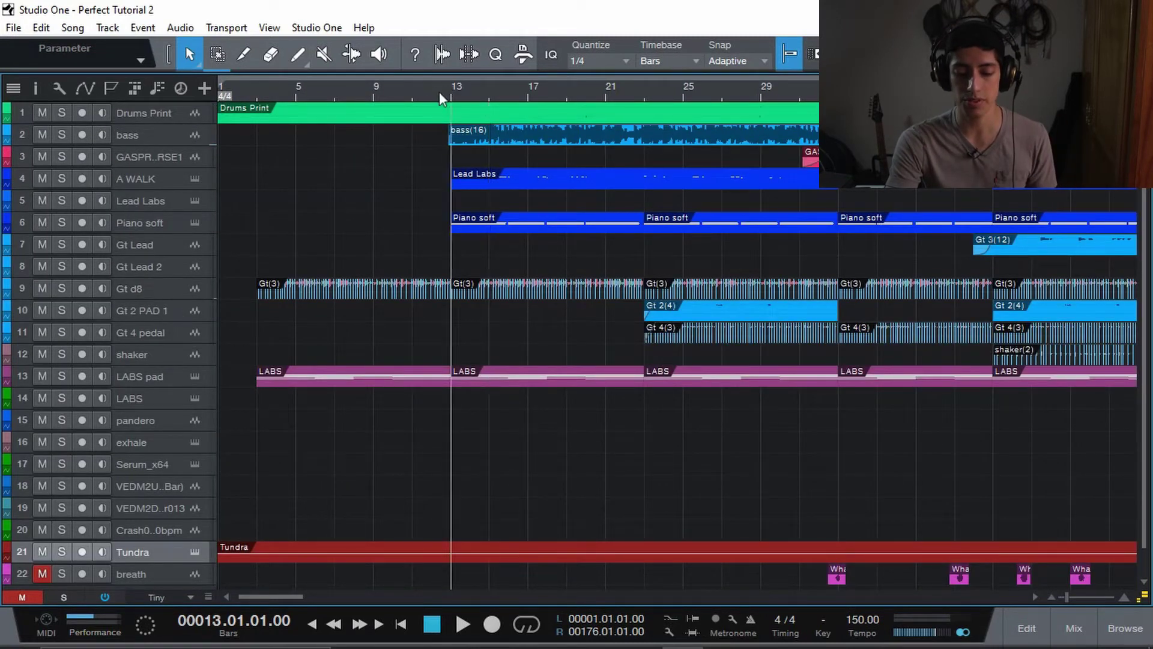
pyautogui.press('Home')
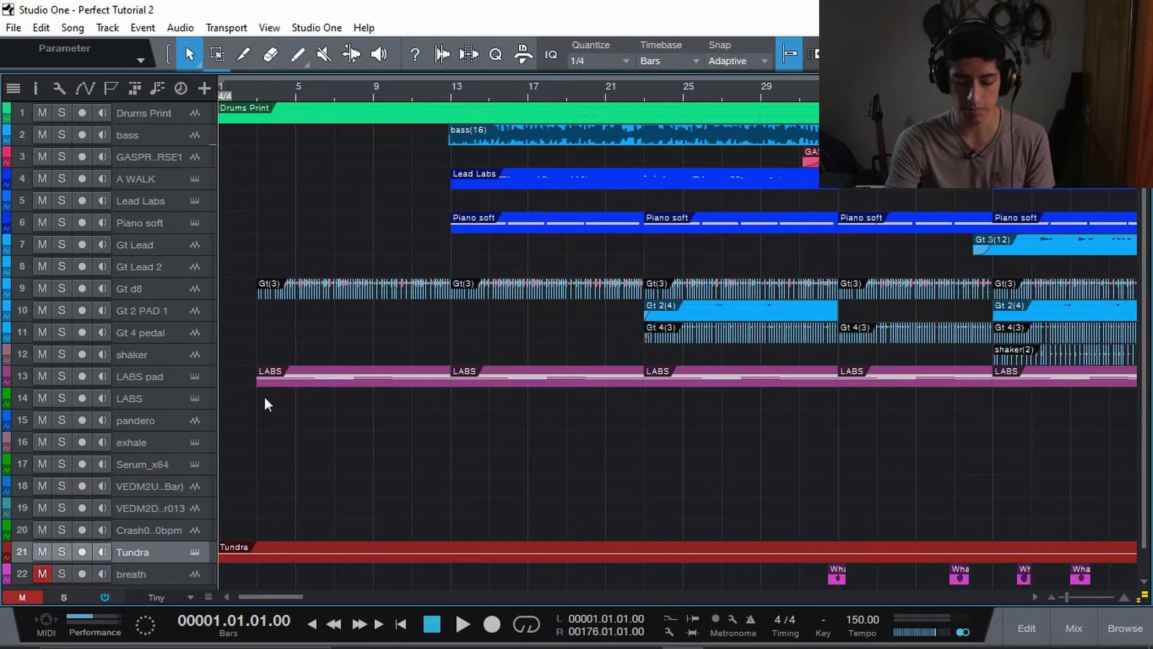
pyautogui.press('space')
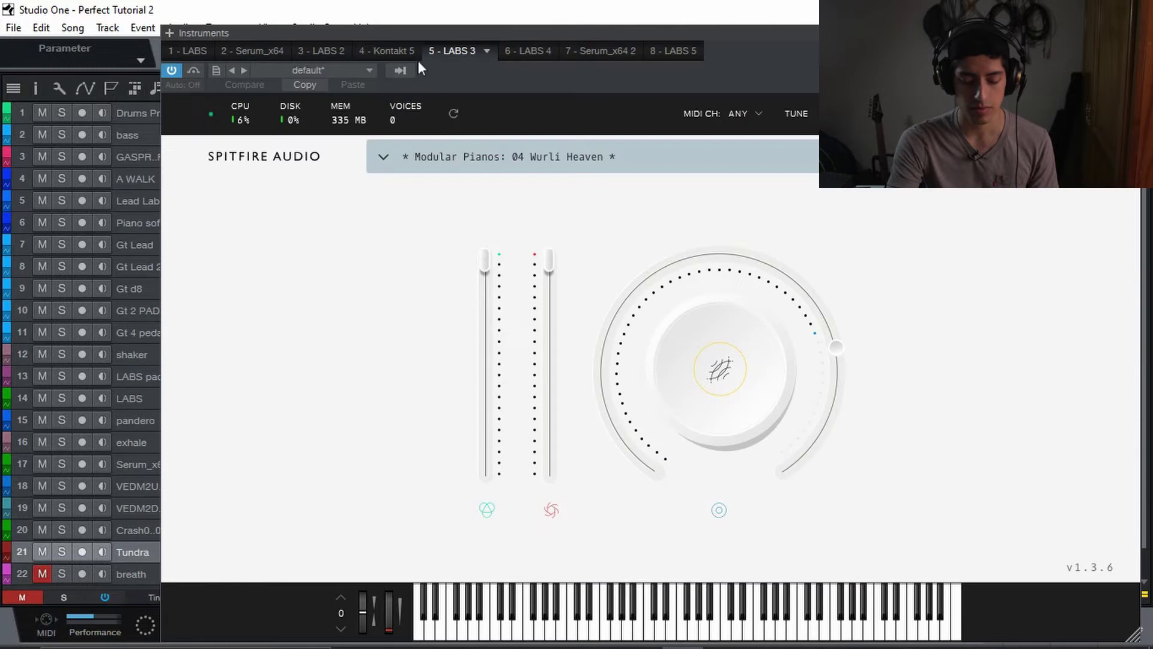
pyautogui.moveTo(294, 33); pyautogui.dragTo(499, 10)
pyautogui.click(62, 377)
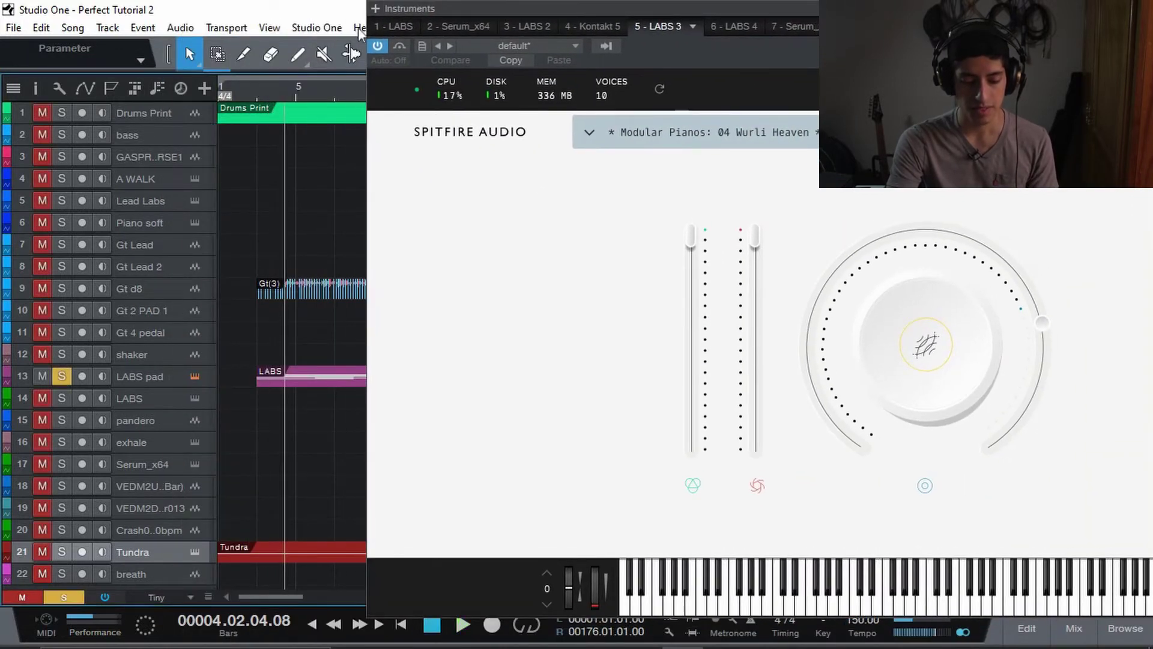
pyautogui.click(252, 95)
pyautogui.press('space')
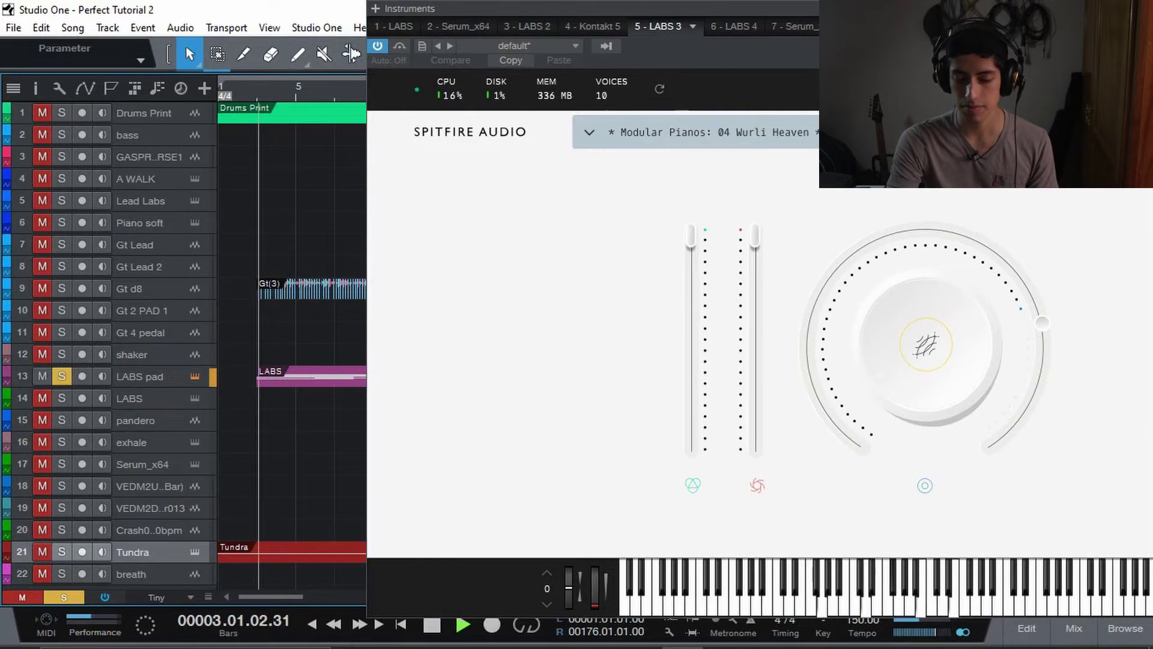
# Step: Examine the LABS pad's Modular Pianos: 04 Wurli Heaven controls and preset browser during playback, then close the instrument and stop
pyautogui.moveTo(863, 8); pyautogui.dragTo(598, 9)
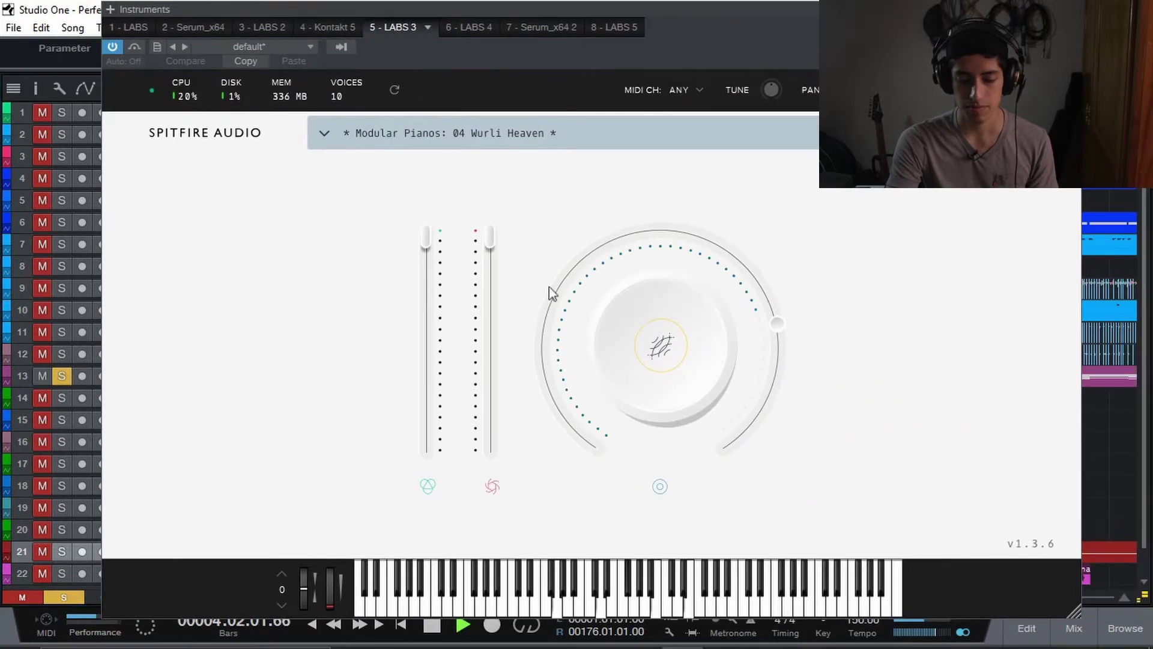
pyautogui.moveTo(553, 294)
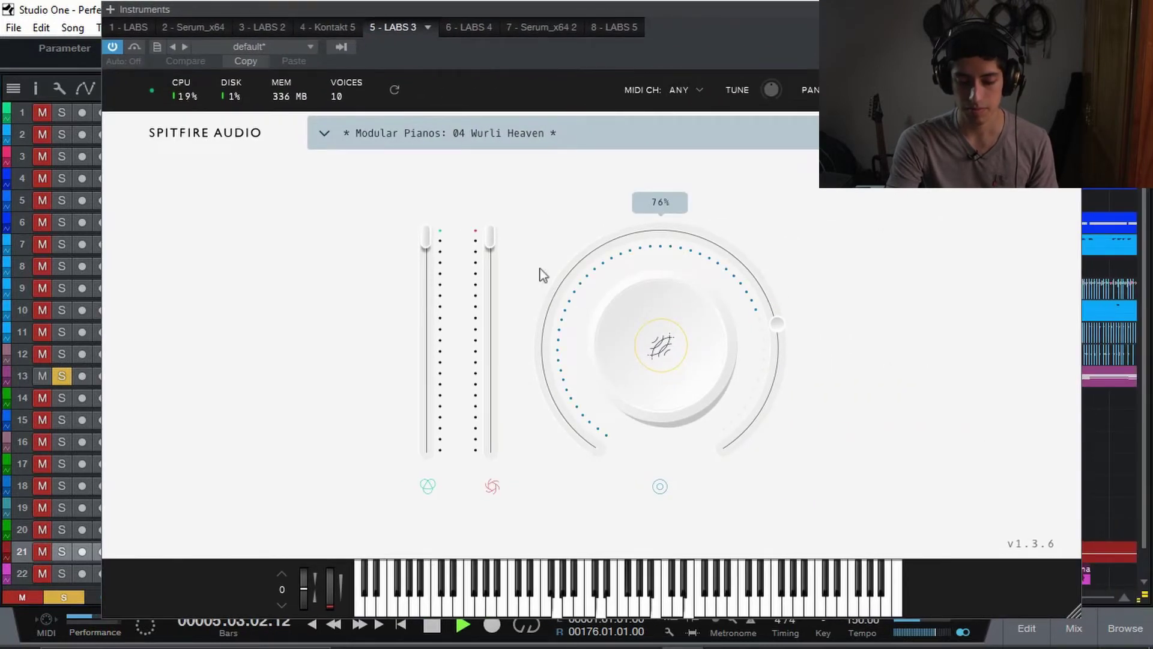
pyautogui.click(1072, 8)
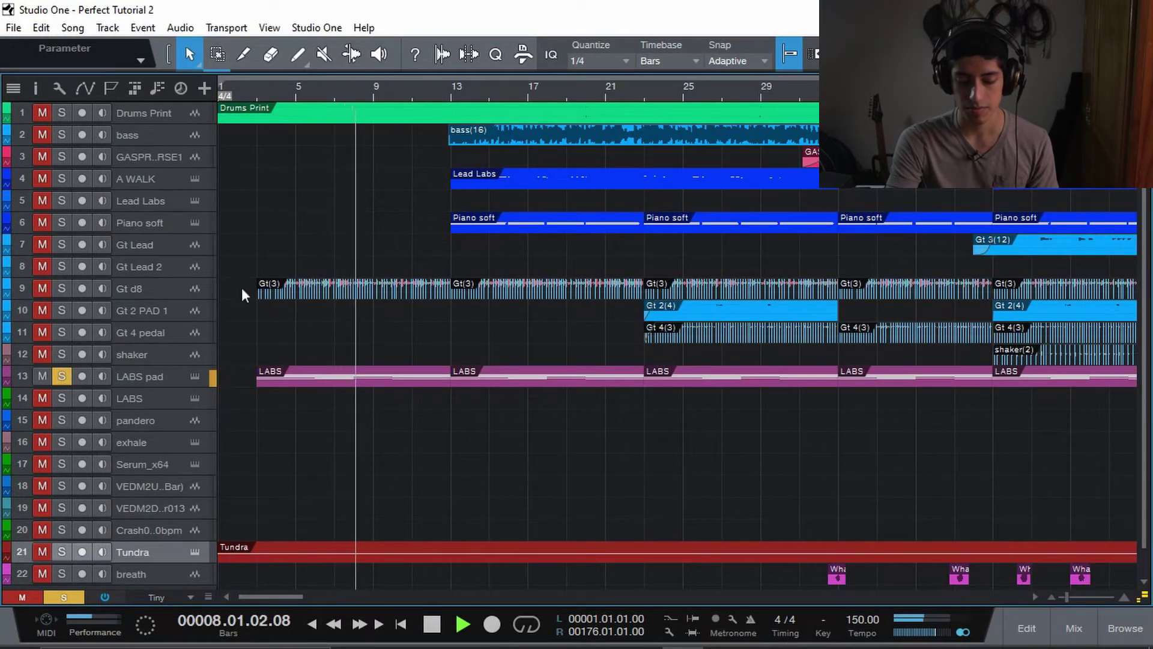
pyautogui.click(196, 376)
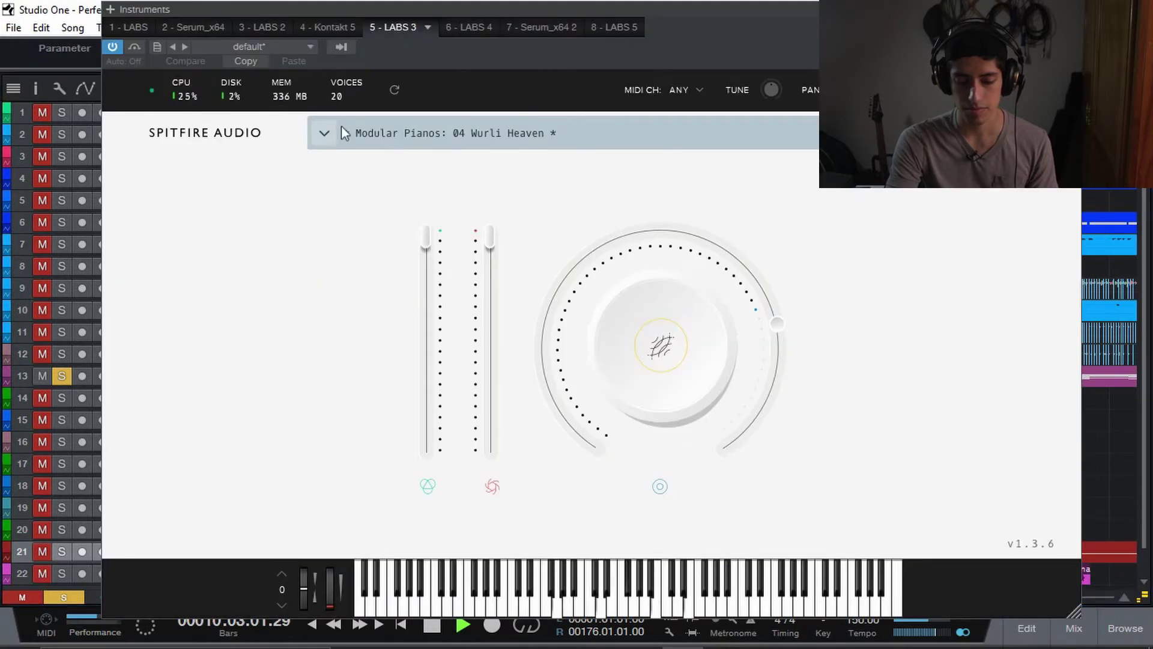
pyautogui.click(331, 130)
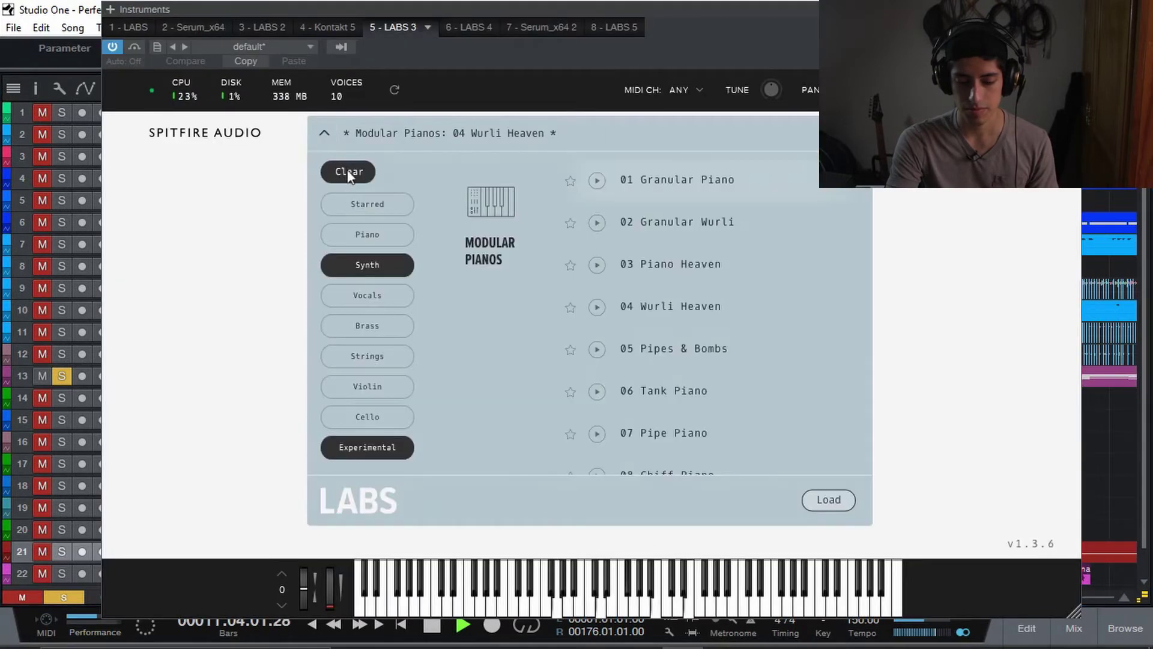
pyautogui.click(1073, 9)
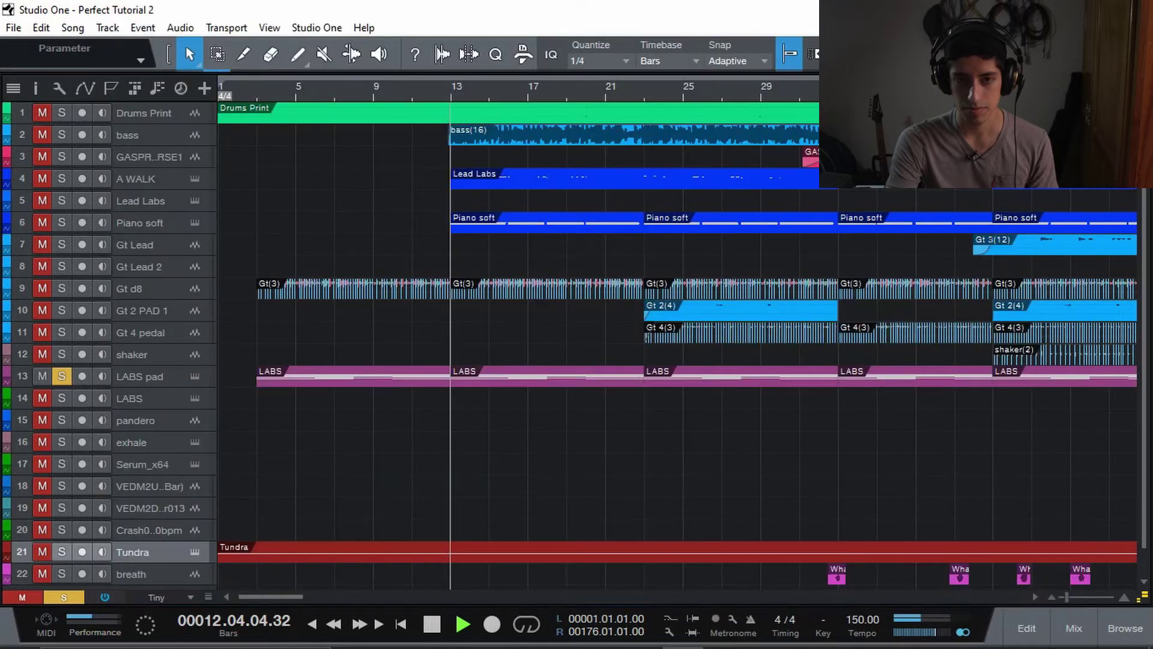
pyautogui.press('space')
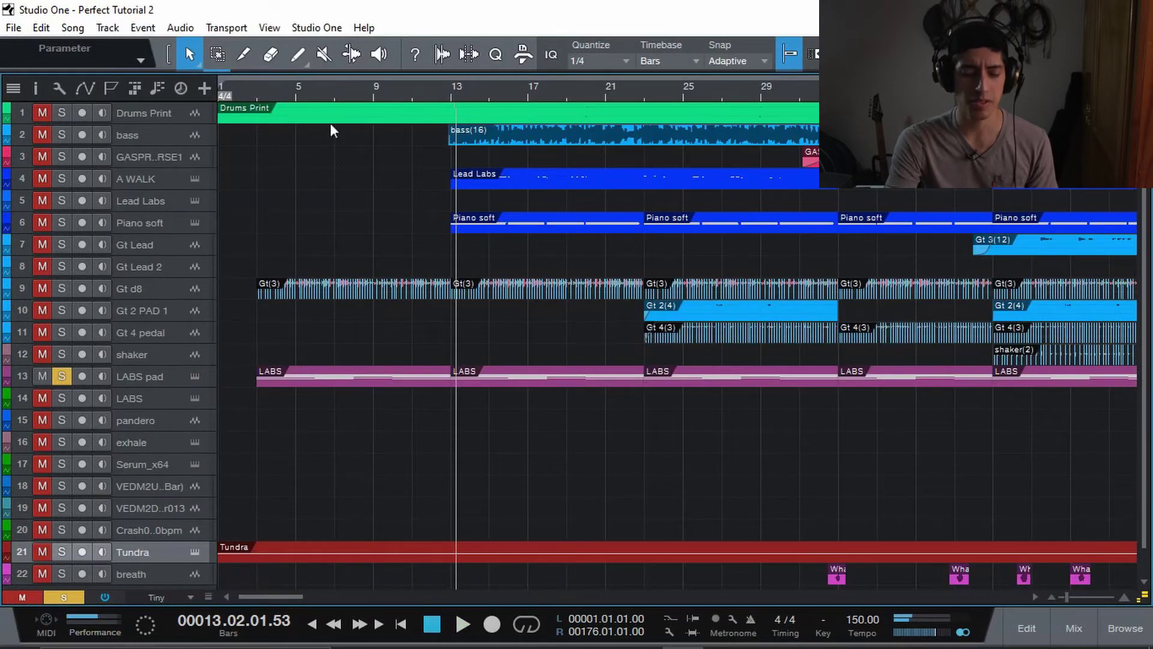
# Step: Return the playhead to bar 3 and look through the Modular Pianos presets in the LABS pad's instrument
pyautogui.click(259, 86)
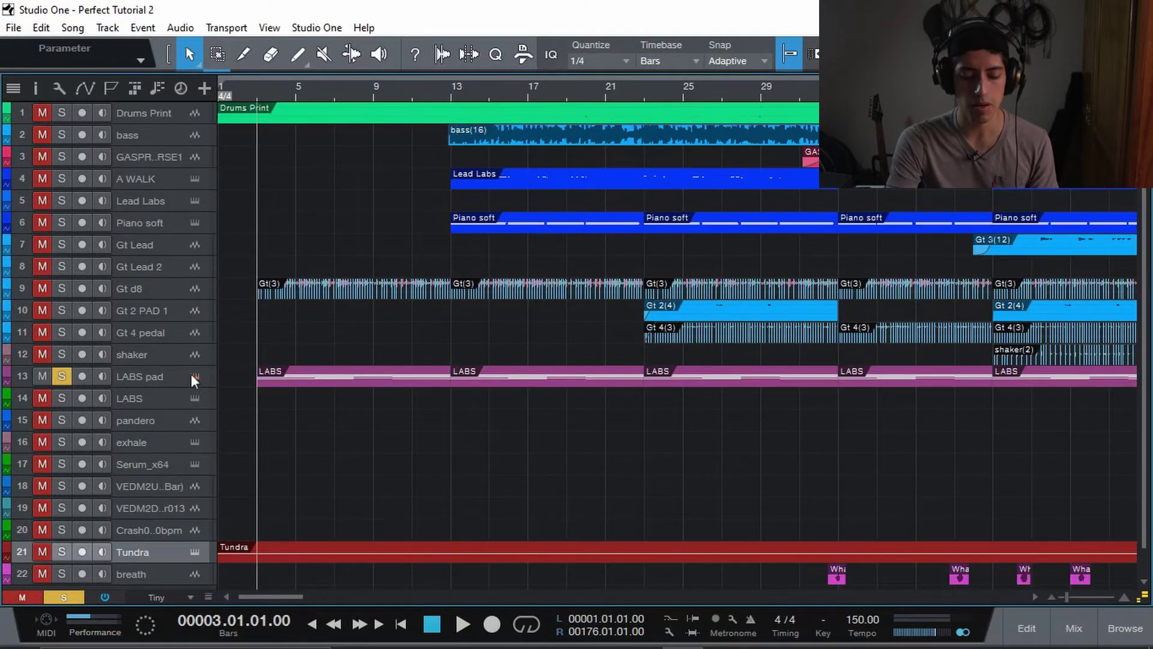
pyautogui.press('F11')
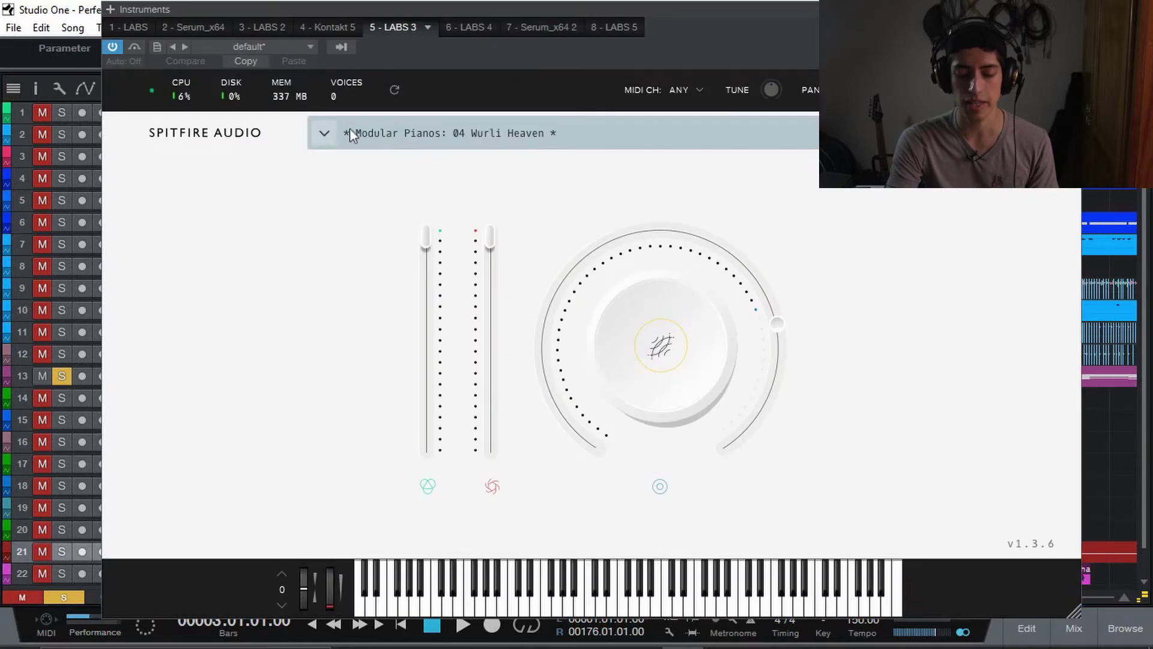
pyautogui.click(329, 134)
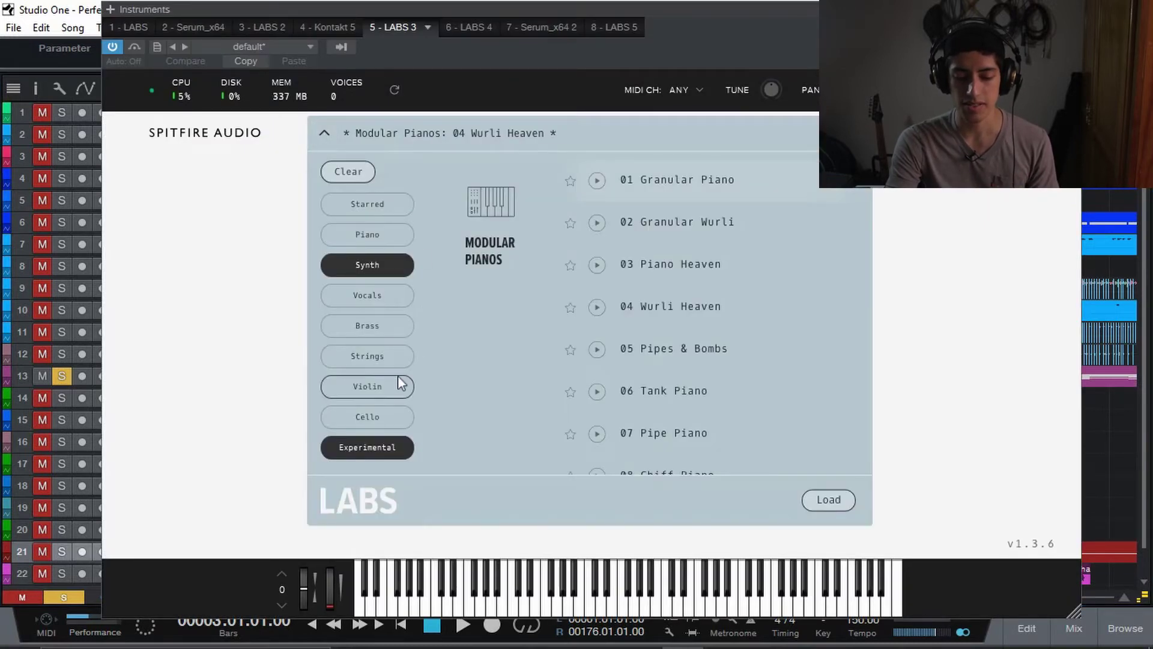
pyautogui.scroll(-3, 594, 354)
pyautogui.scroll(-3, 597, 358)
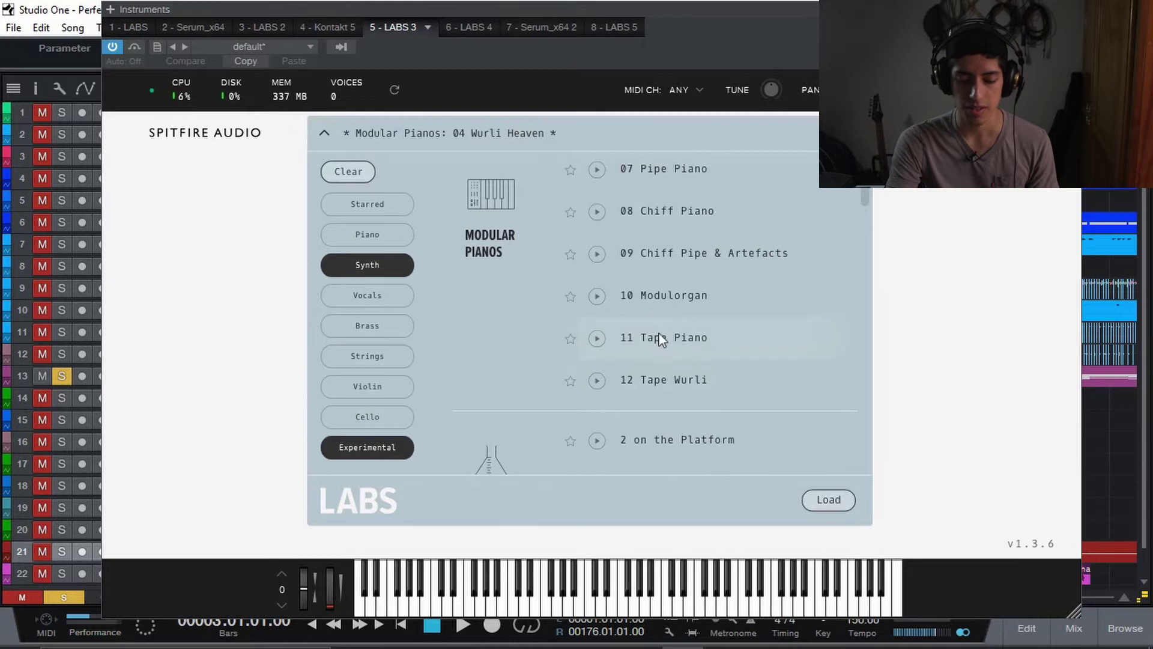
pyautogui.scroll(3, 660, 331)
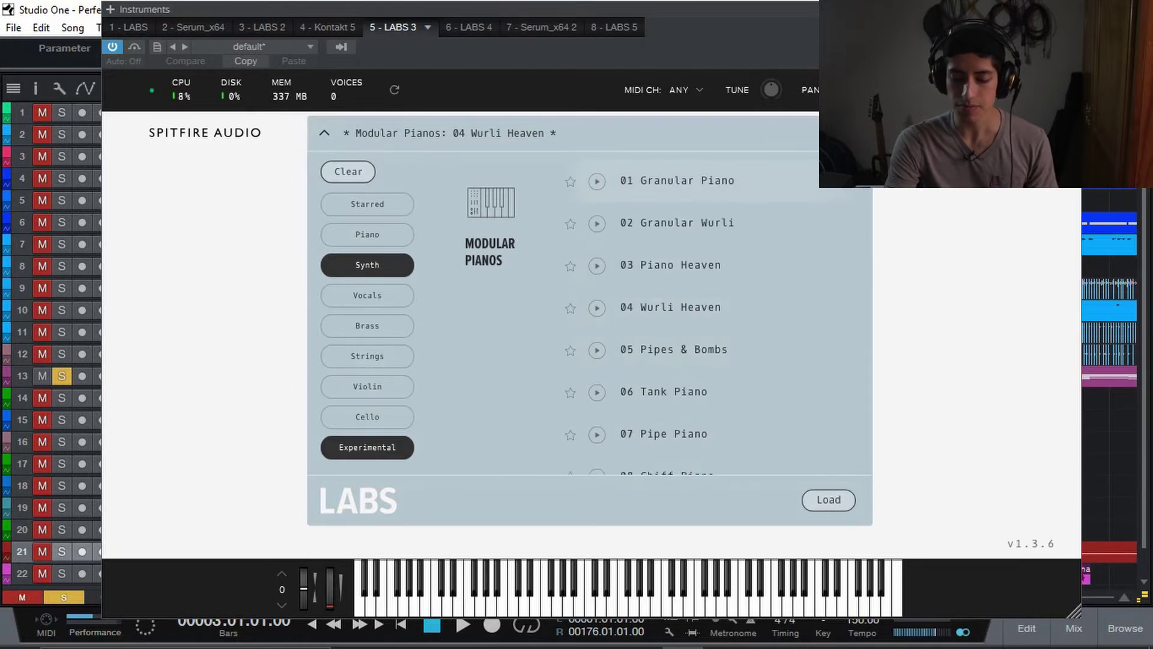
pyautogui.click(1071, 10)
# Step: Select the LABS pad track and open its Pro EQ insert from the mixing console, then close the console
pyautogui.click(179, 377)
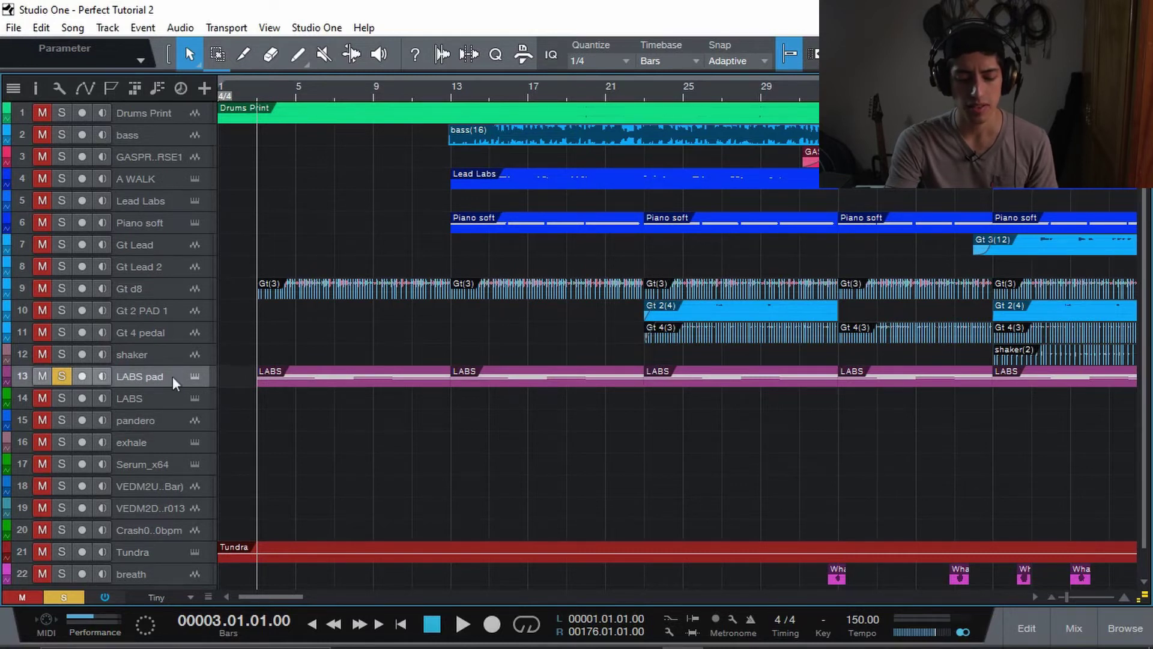
pyautogui.press('F3')
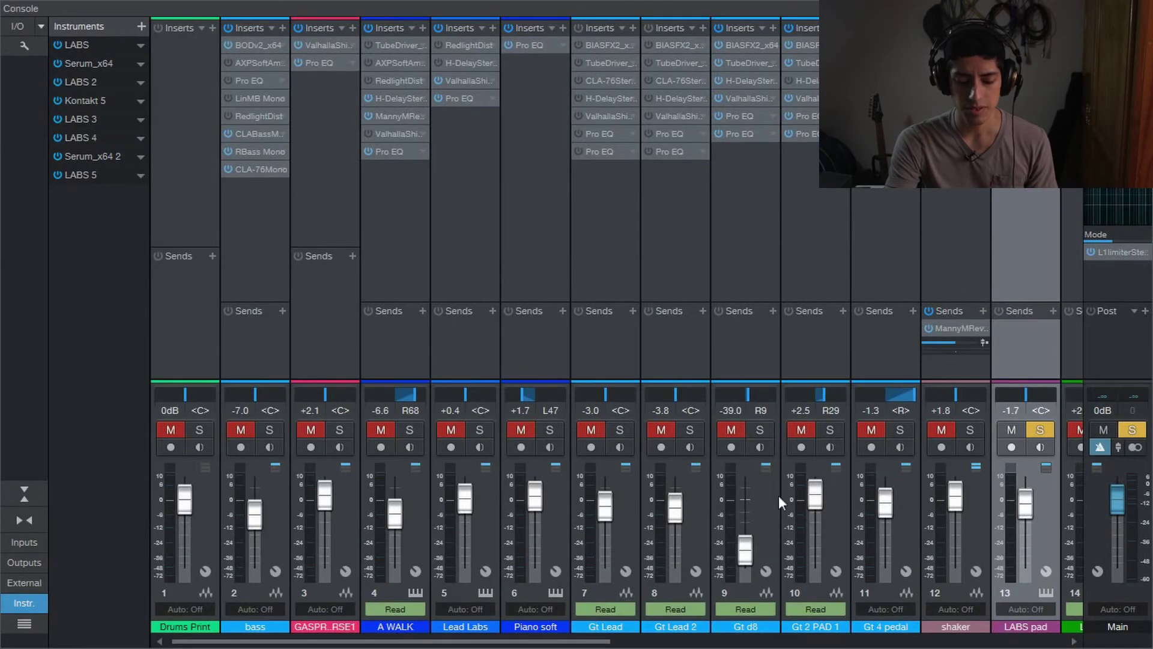
pyautogui.moveTo(591, 642); pyautogui.dragTo(797, 642)
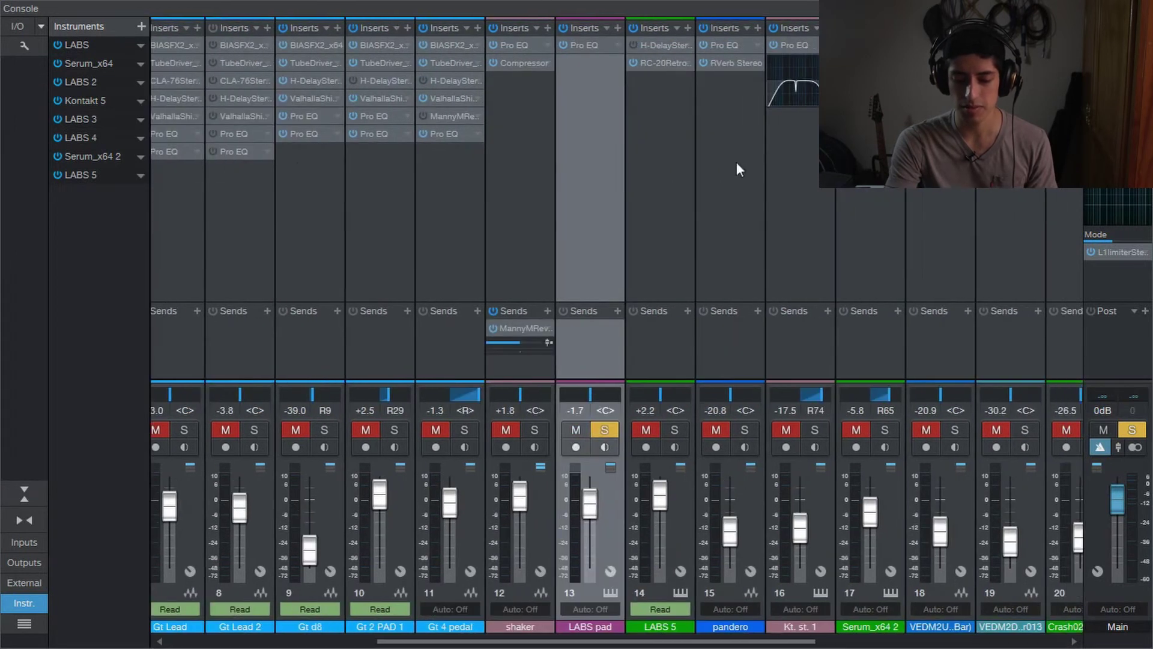
pyautogui.click(586, 46)
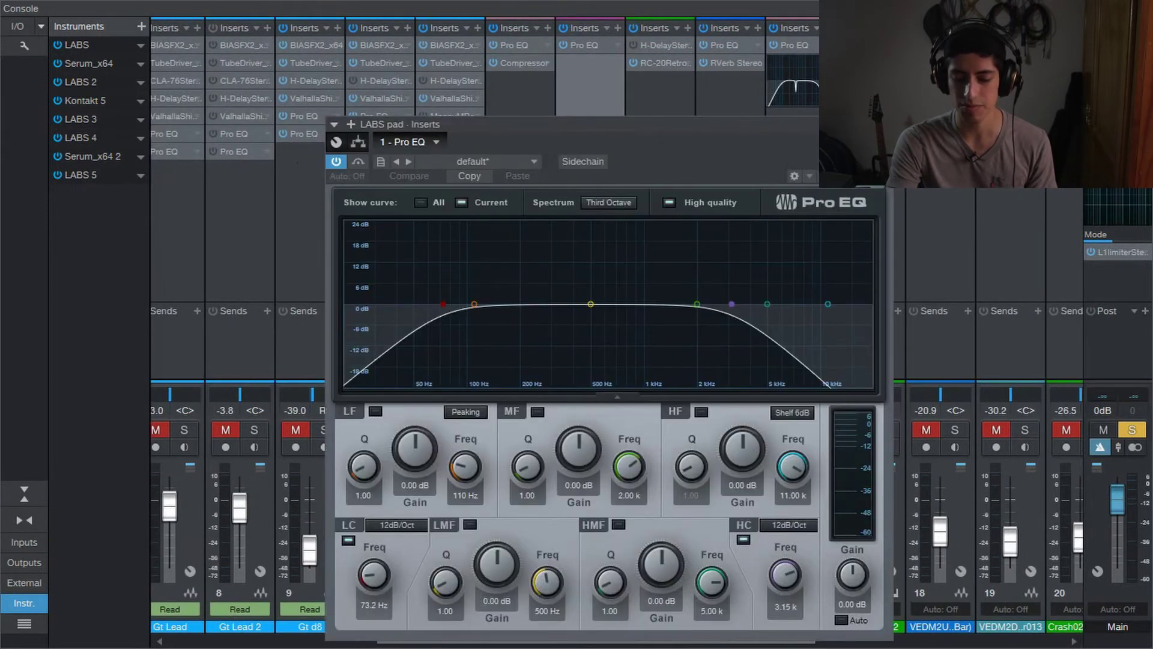
pyautogui.press('F3')
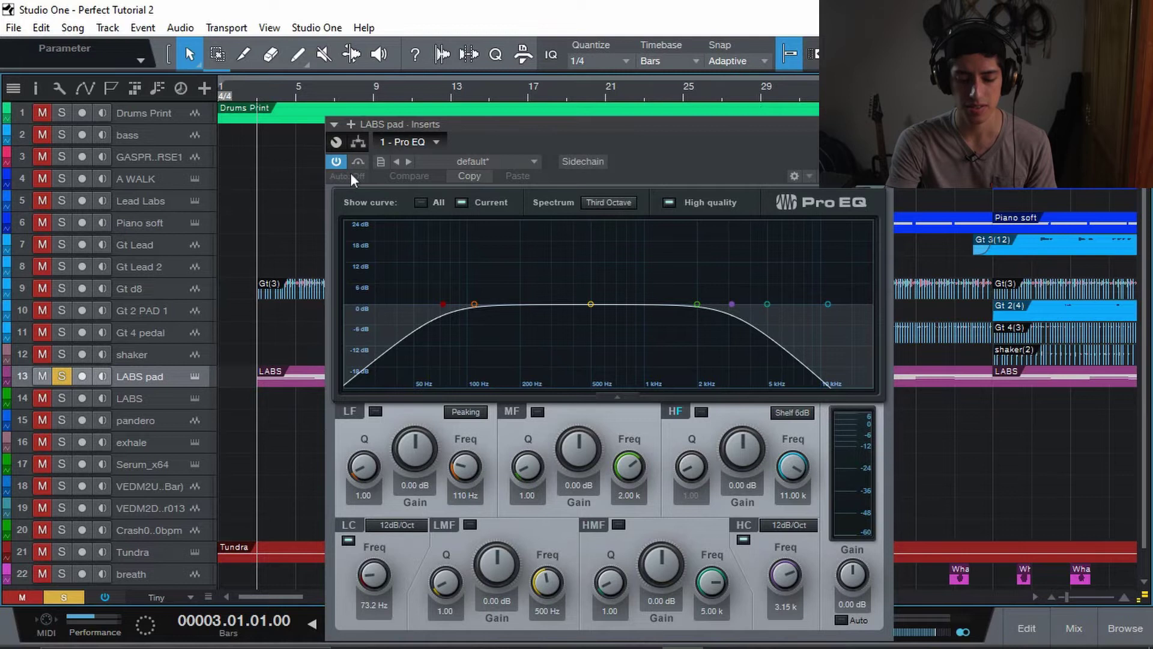
# Step: Play the LABS pad with the Pro EQ alternately bypassed and active, leaving it active, then stop playback and close the EQ
pyautogui.click(341, 161)
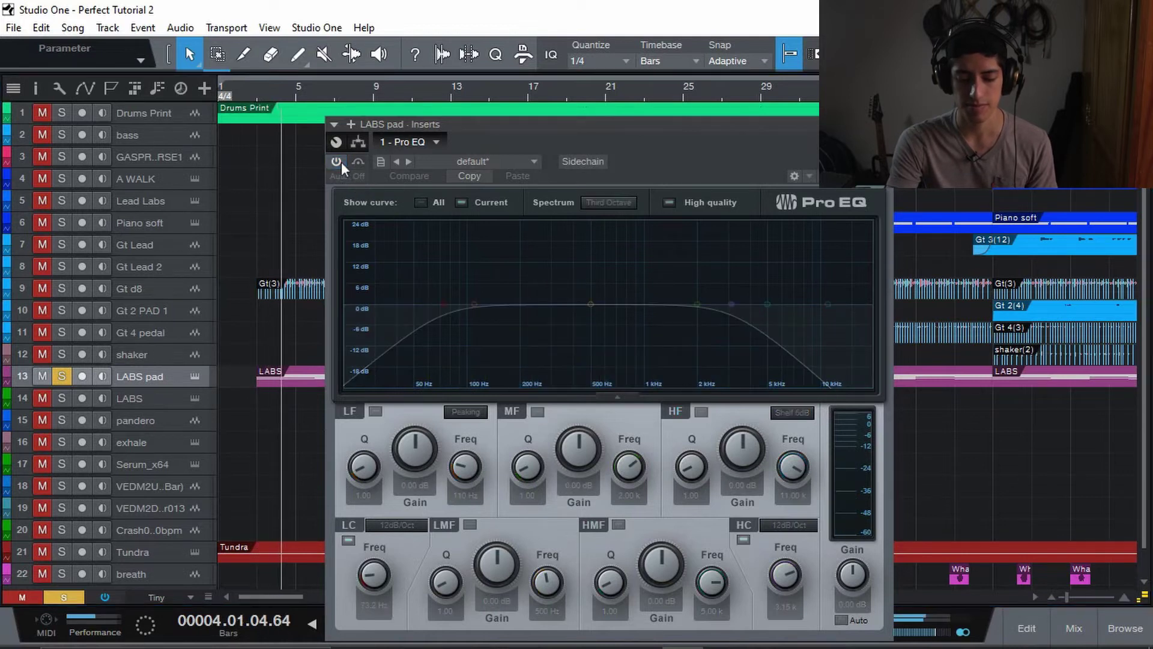
pyautogui.click(341, 161)
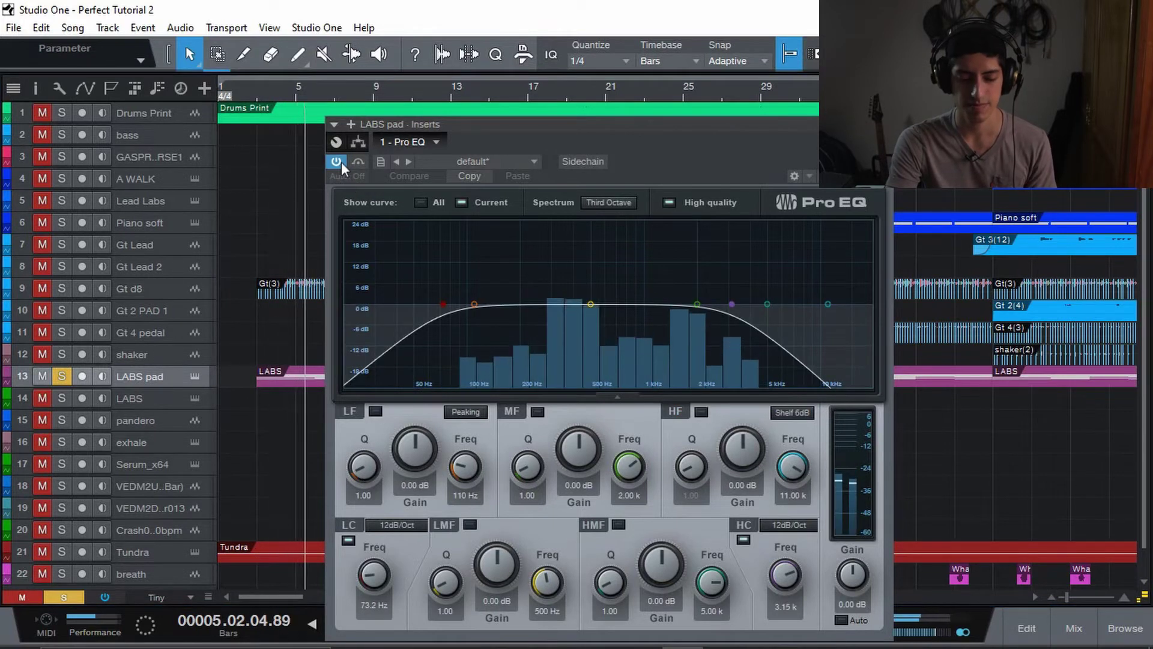
pyautogui.click(337, 161)
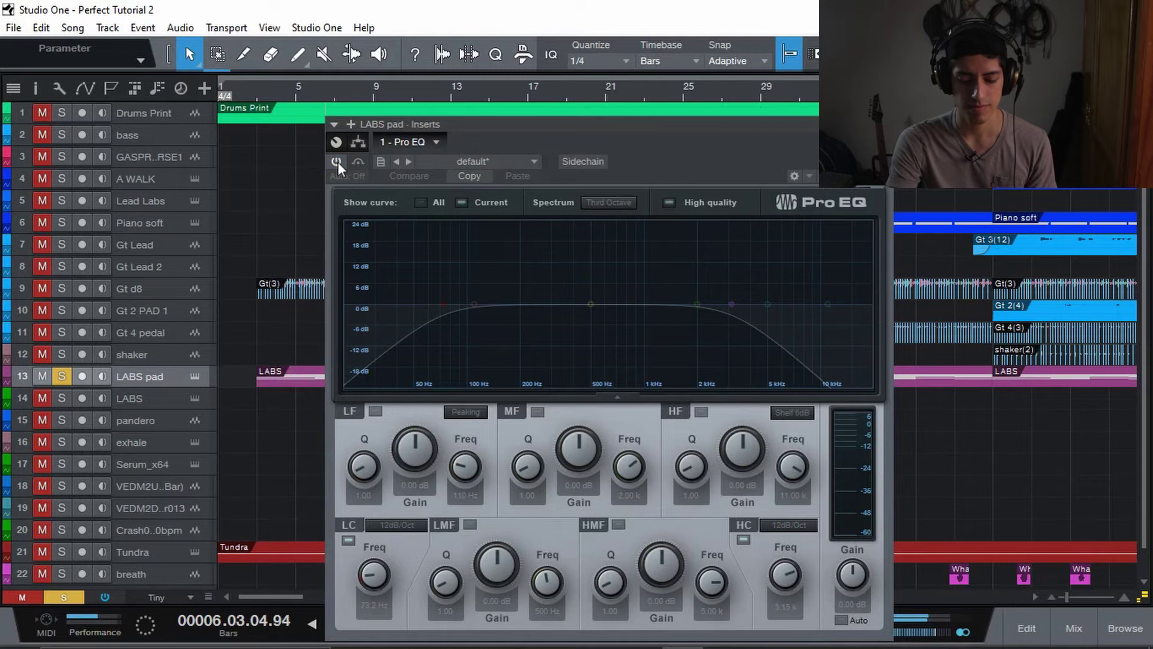
pyautogui.click(338, 161)
pyautogui.press('space')
pyautogui.click(883, 124)
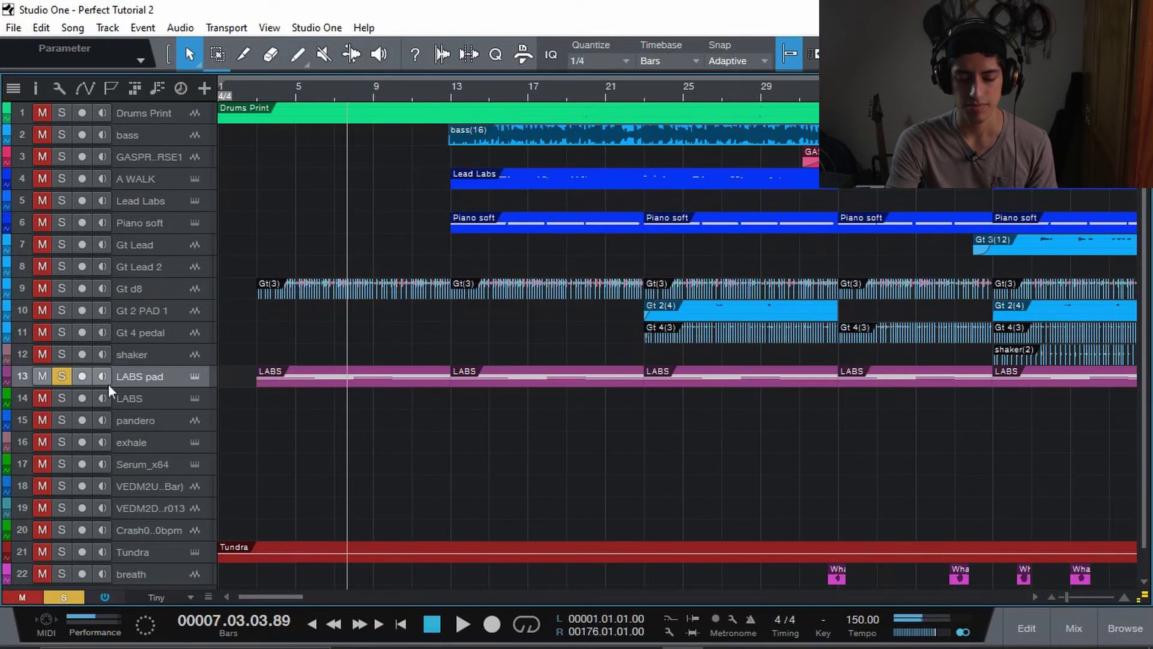
# Step: Unsolo the LABS pad track and open the LABS track's instrument with the playhead at bar 143
pyautogui.click(66, 377)
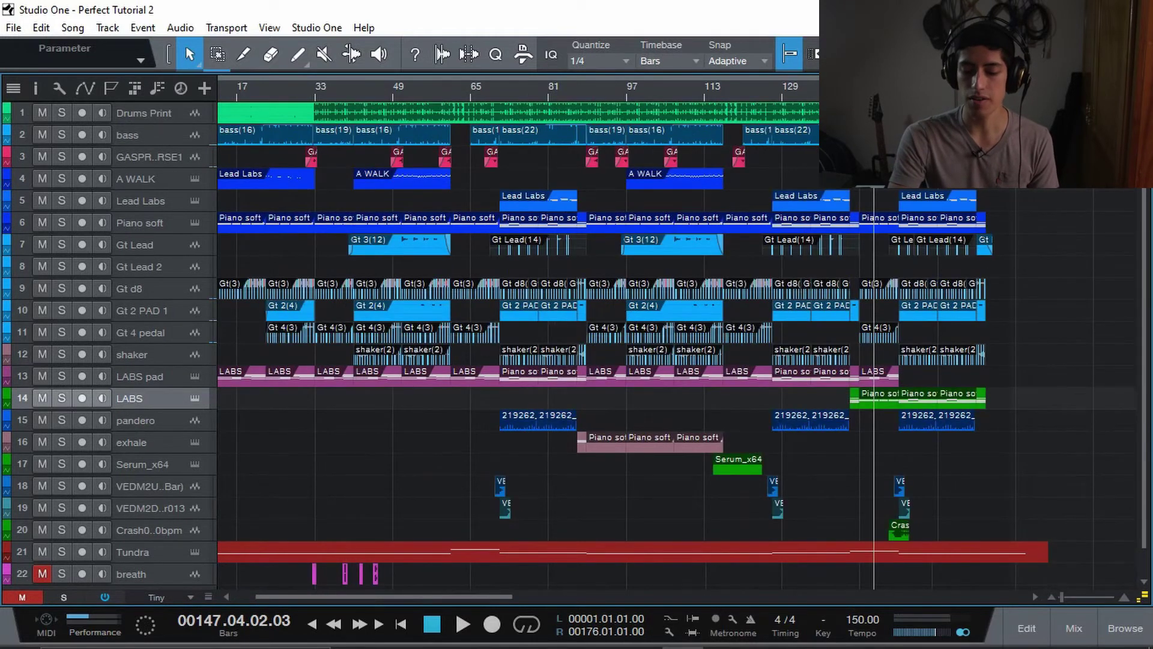
pyautogui.moveTo(889, 89); pyautogui.dragTo(629, 129)
pyautogui.click(413, 89)
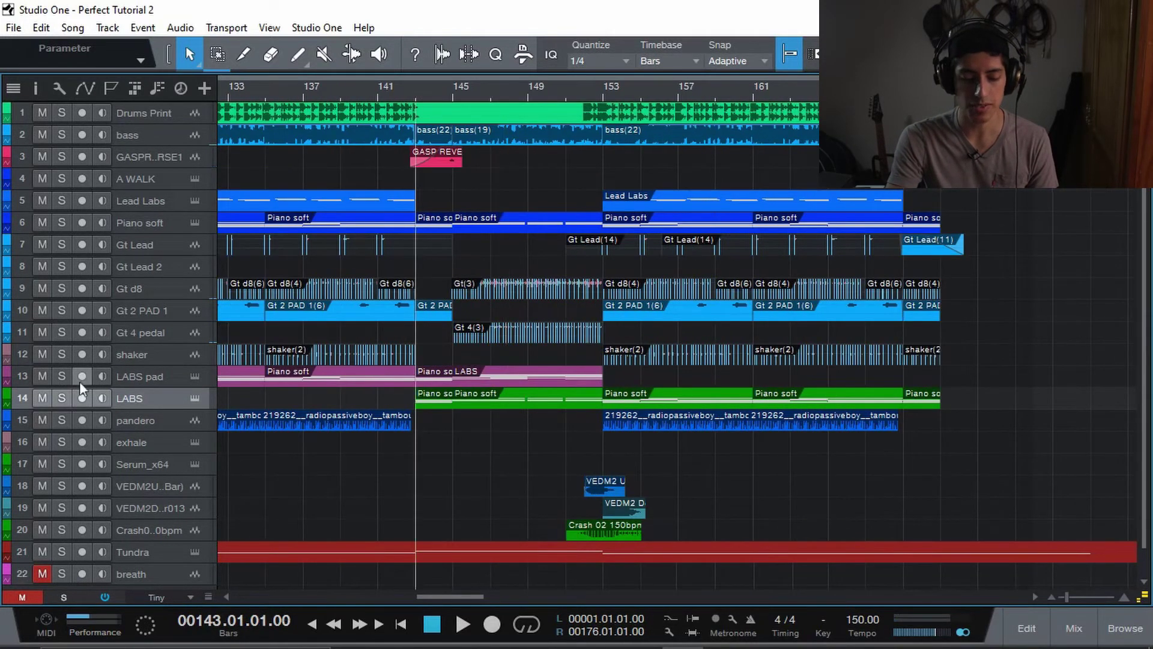
pyautogui.click(193, 399)
pyautogui.moveTo(678, 571); pyautogui.dragTo(895, 413)
pyautogui.moveTo(907, 461); pyautogui.dragTo(917, 521)
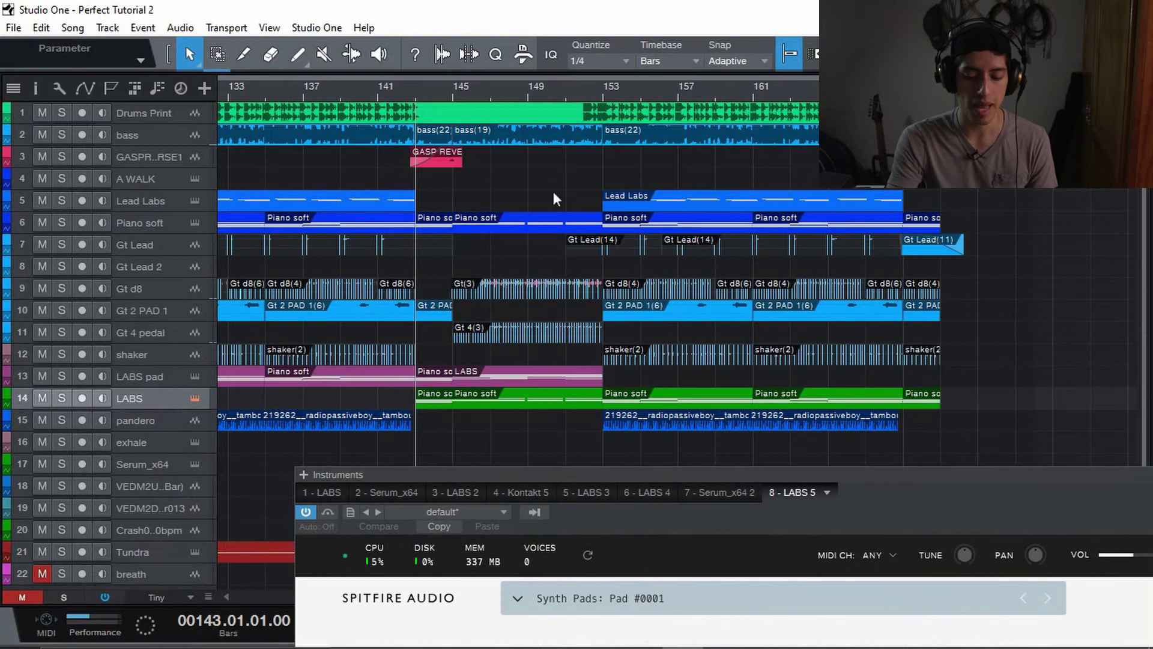
# Step: Play the song from bar 141 and compare the LABS track soloed with the full mix, leaving it soloed
pyautogui.click(384, 92)
pyautogui.press('space')
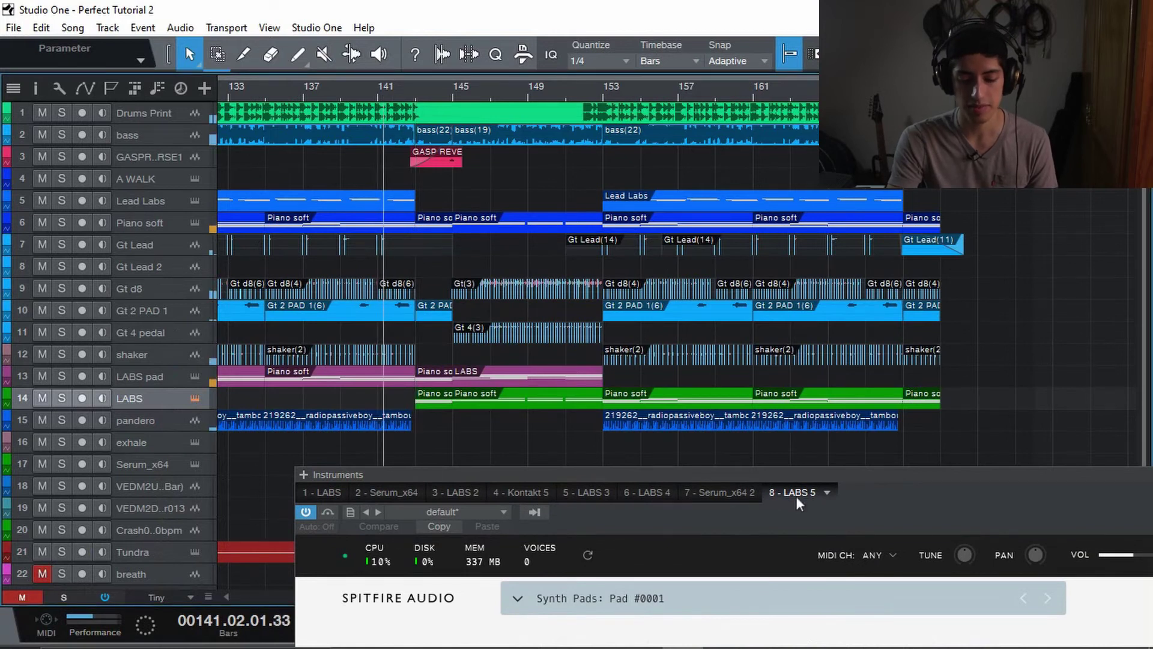
pyautogui.moveTo(787, 467); pyautogui.dragTo(579, 472)
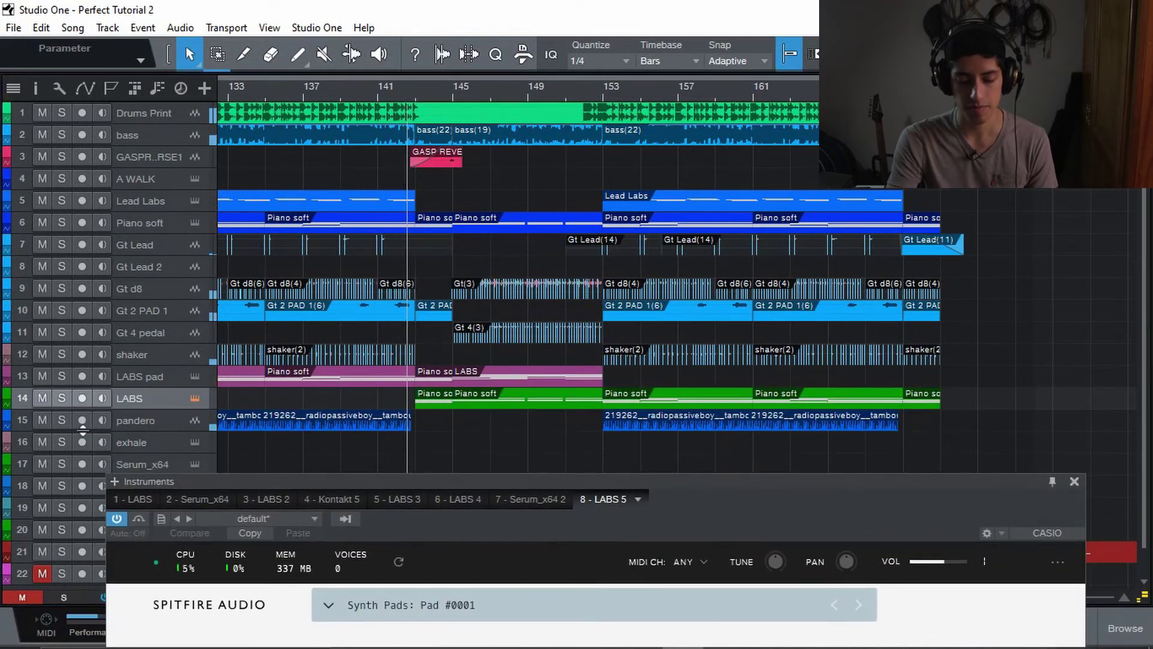
pyautogui.click(62, 397)
pyautogui.moveTo(614, 477); pyautogui.dragTo(895, 93)
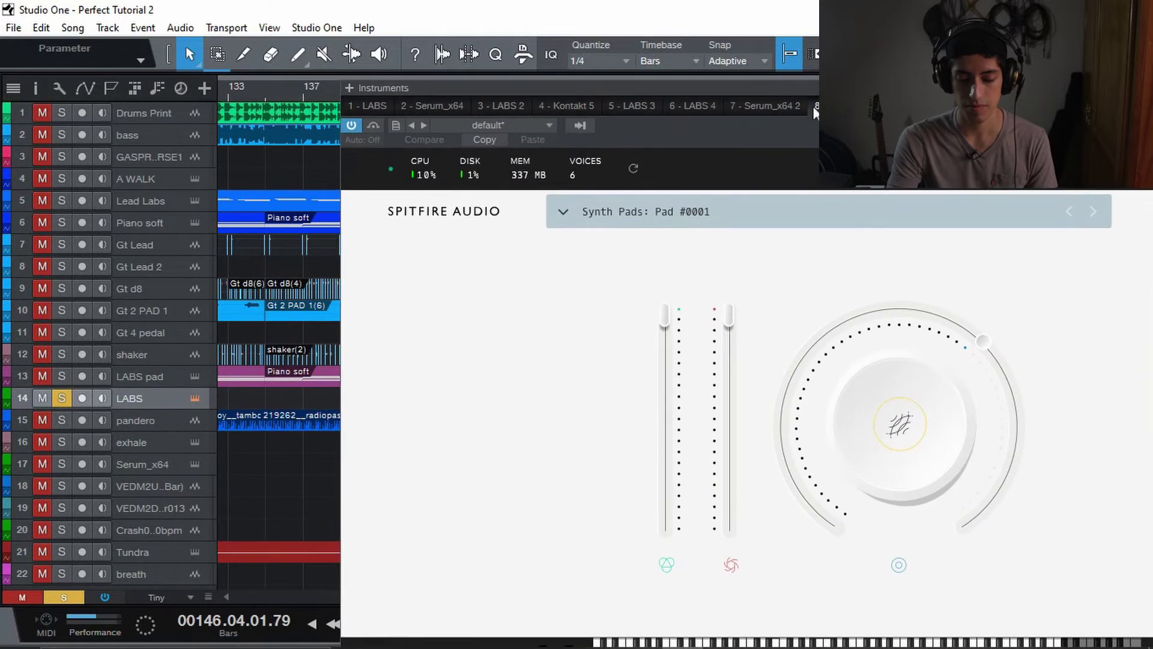
pyautogui.click(61, 398)
pyautogui.click(61, 398)
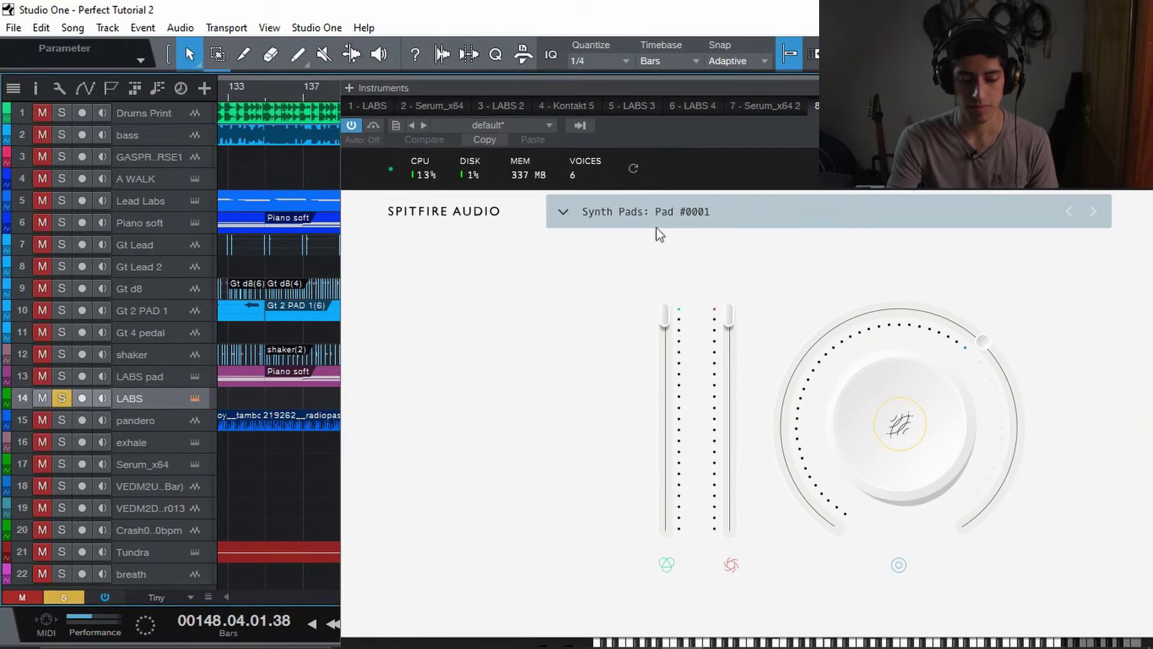
# Step: Look through the Synth Pads presets in the LABS instrument's browser, then close the instrument and unsolo the track
pyautogui.click(601, 204)
pyautogui.scroll(3, 947, 405)
pyautogui.scroll(-7, 947, 406)
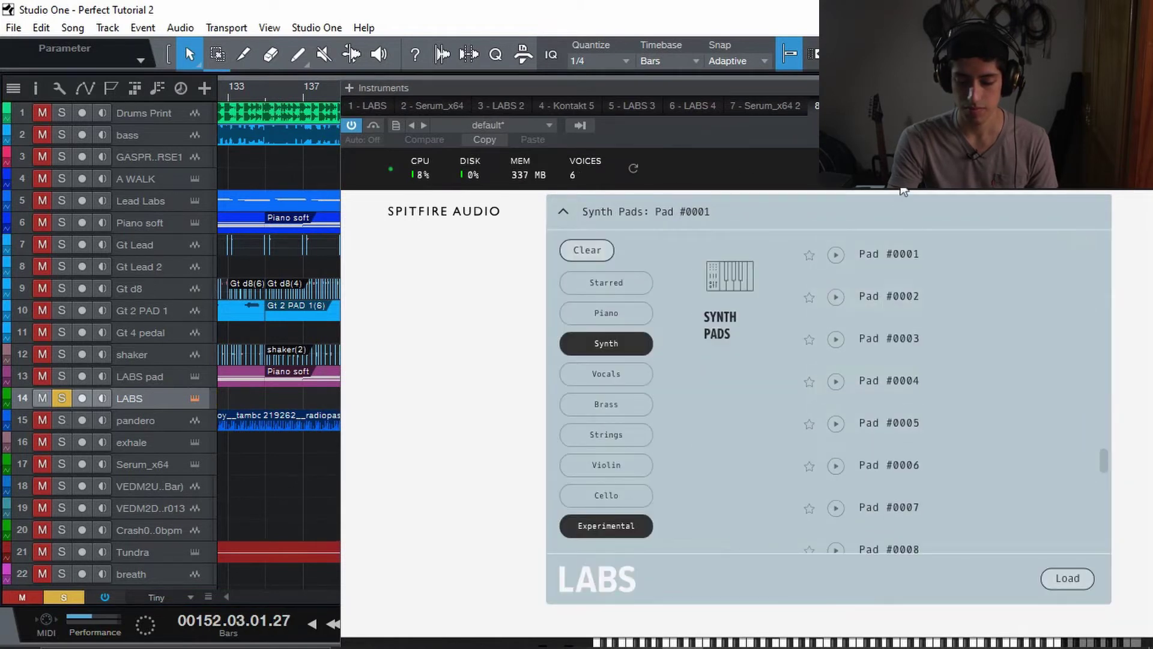
pyautogui.scroll(1, 892, 357)
pyautogui.moveTo(973, 95); pyautogui.dragTo(827, 96)
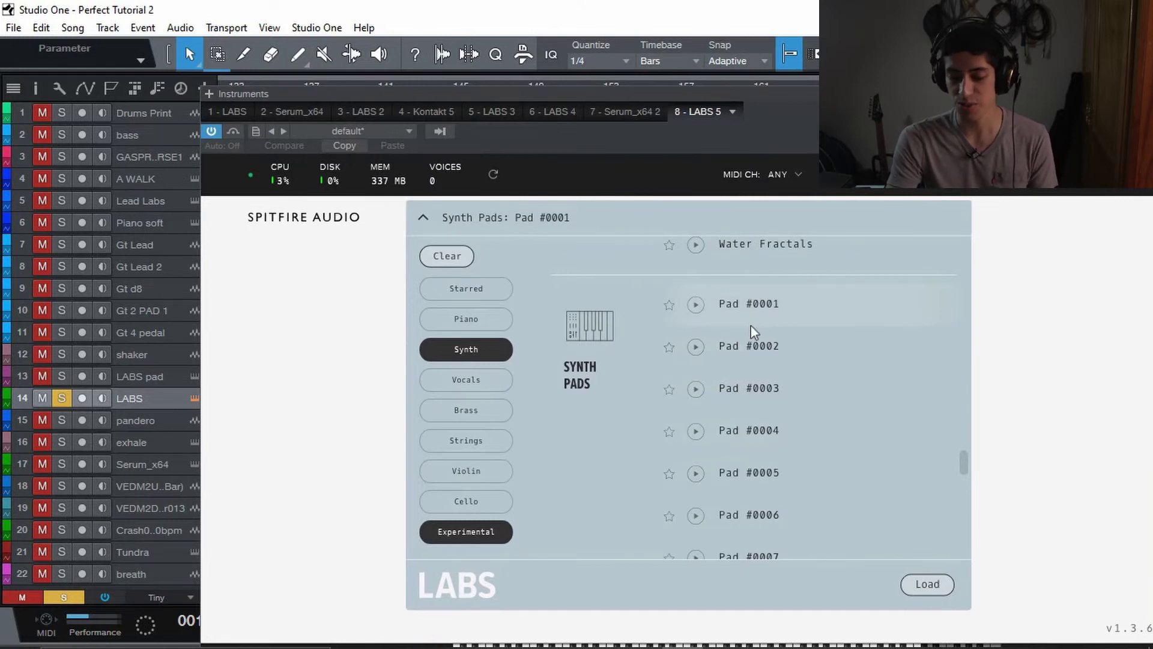
pyautogui.moveTo(961, 94); pyautogui.dragTo(888, 120)
pyautogui.click(1099, 120)
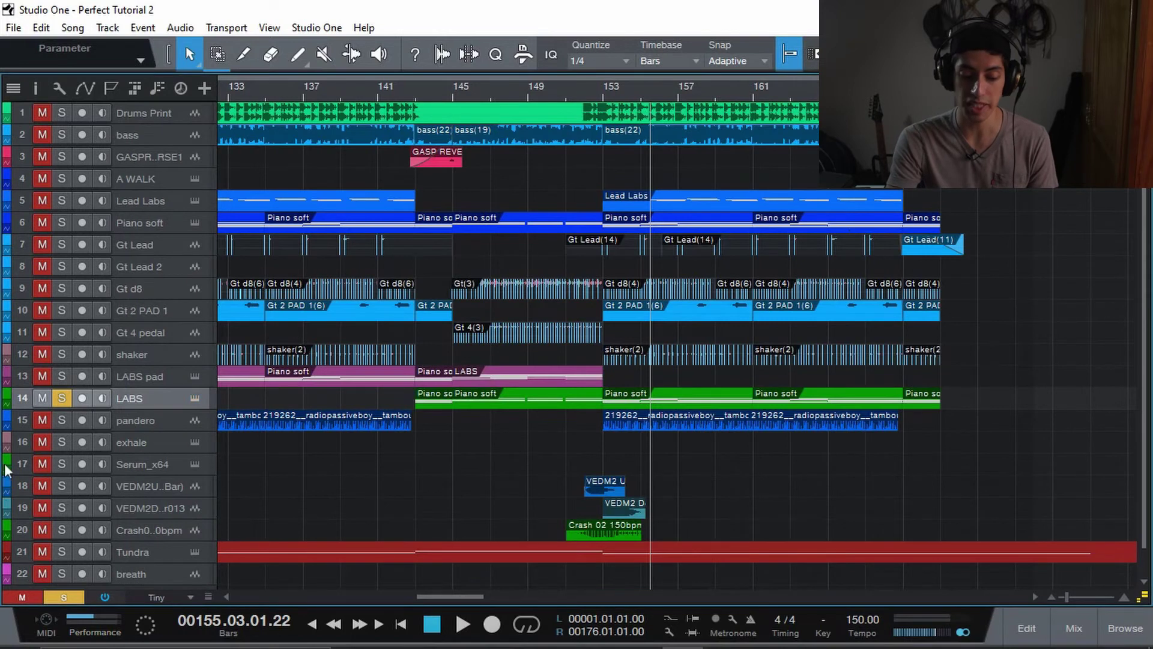
pyautogui.click(62, 398)
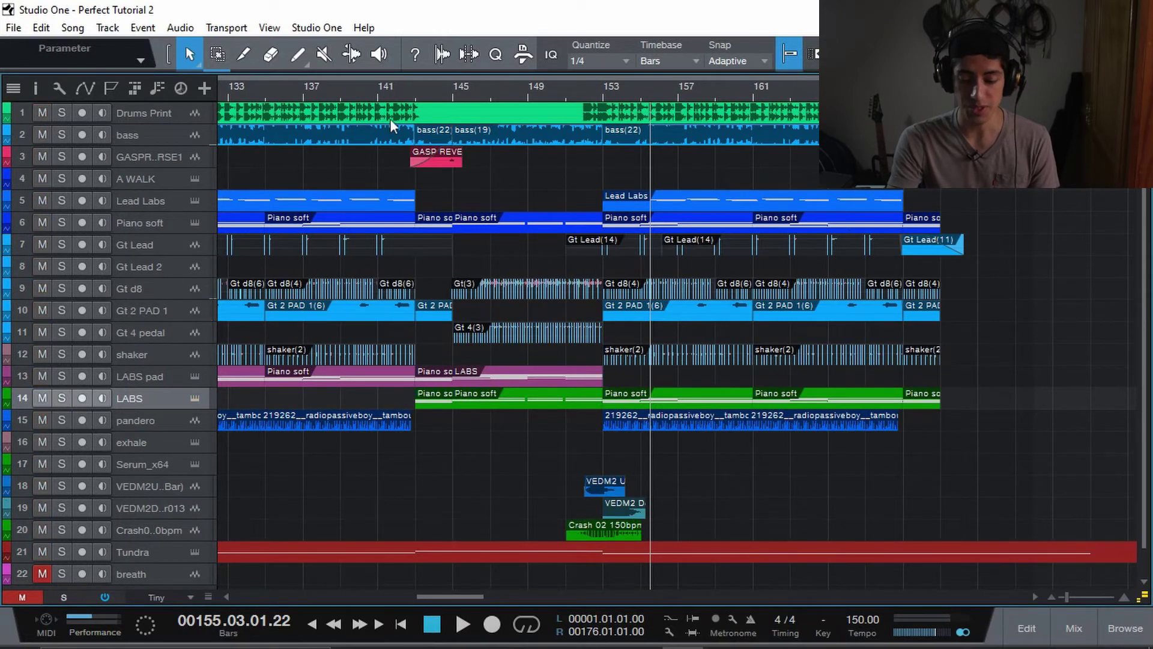
# Step: Play the full mix from bar 13, where the bass and Piano soft parts enter
pyautogui.moveTo(358, 97); pyautogui.dragTo(718, 40)
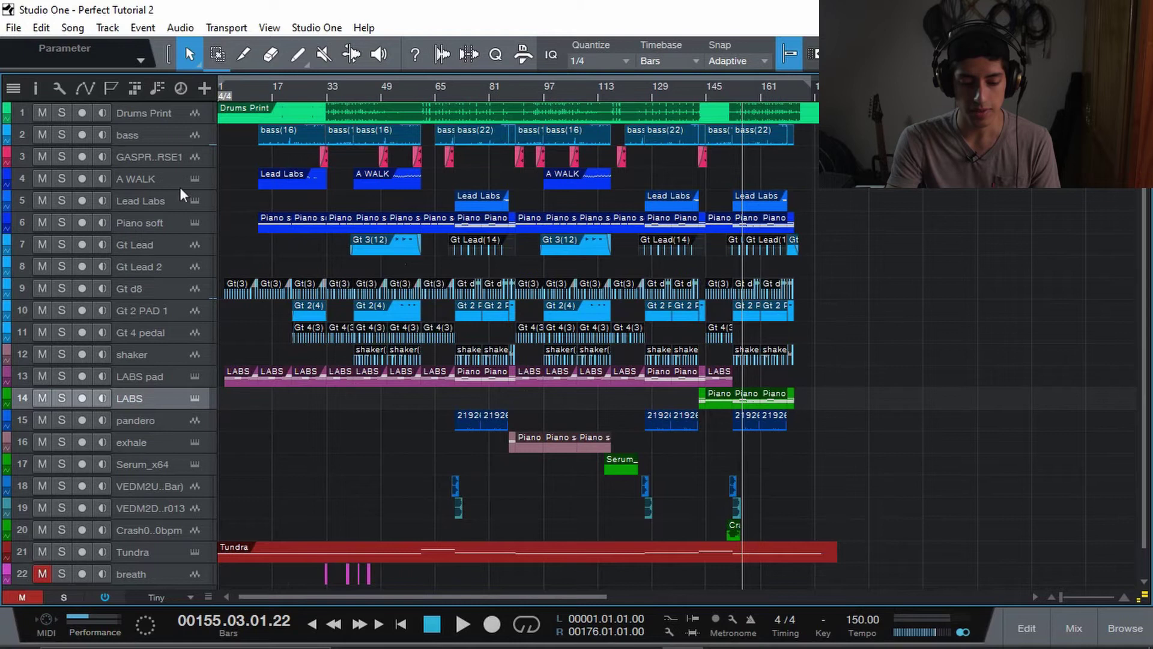
pyautogui.moveTo(249, 84); pyautogui.dragTo(284, 112)
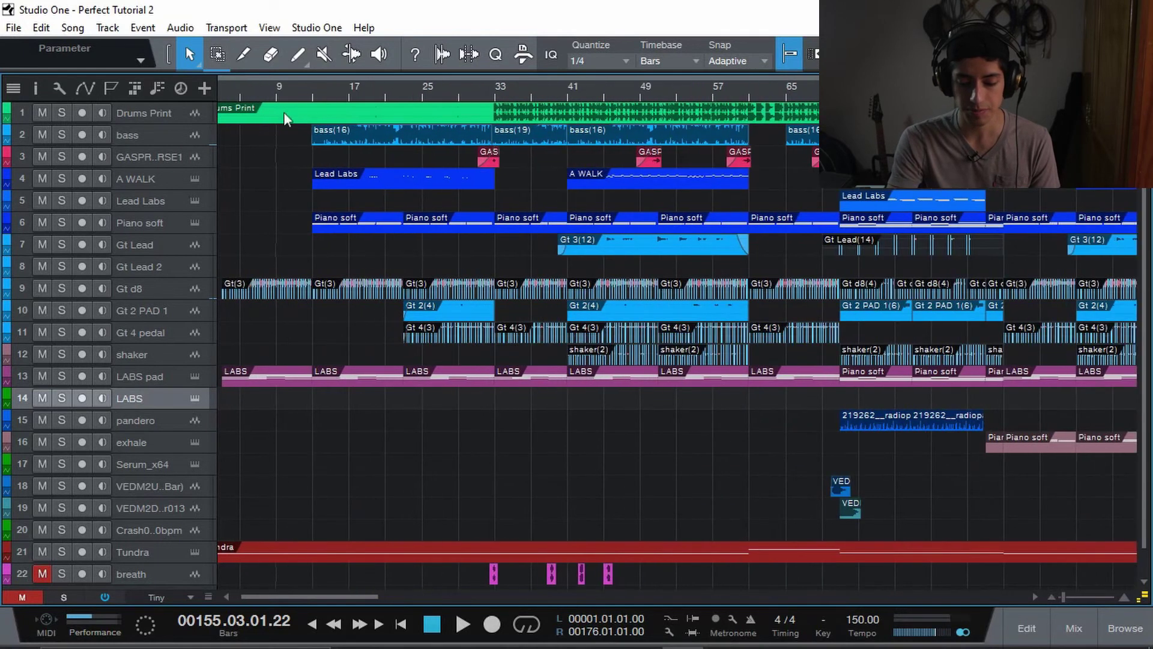
pyautogui.click(308, 93)
pyautogui.press('space')
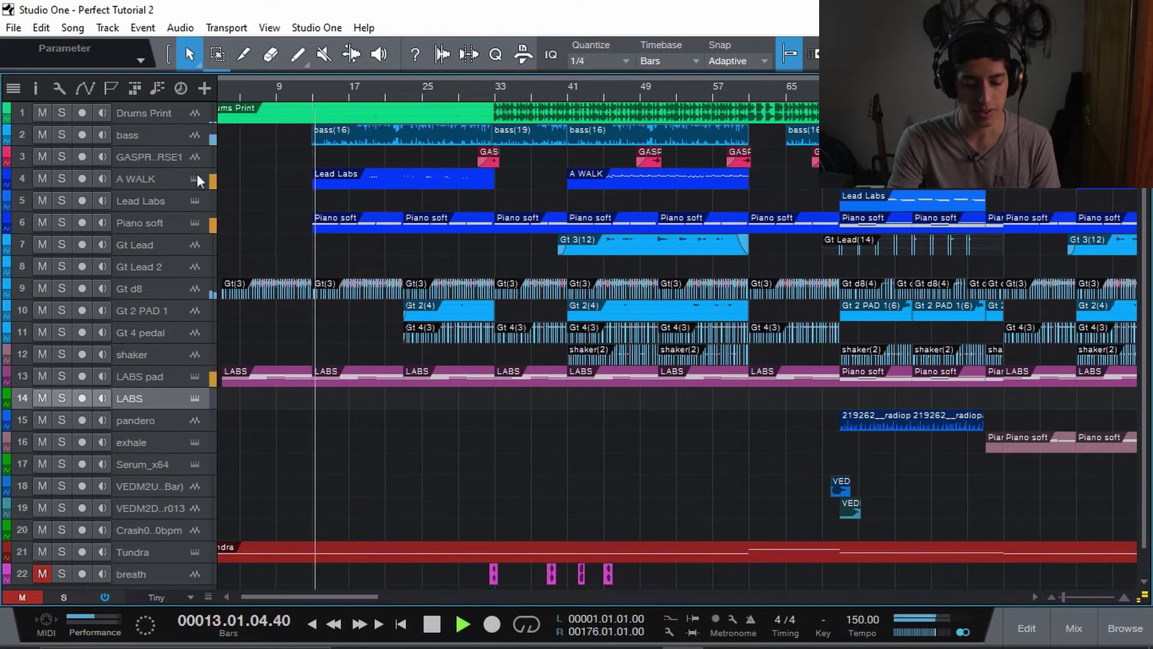
# Step: Play the section around bar 71 with Lead Labs soloed and view its LABS instrument, then close it and unsolo the track
pyautogui.moveTo(767, 93); pyautogui.dragTo(543, 80)
pyautogui.click(583, 95)
pyautogui.press('space')
pyautogui.moveTo(627, 95); pyautogui.dragTo(583, 146)
pyautogui.click(62, 200)
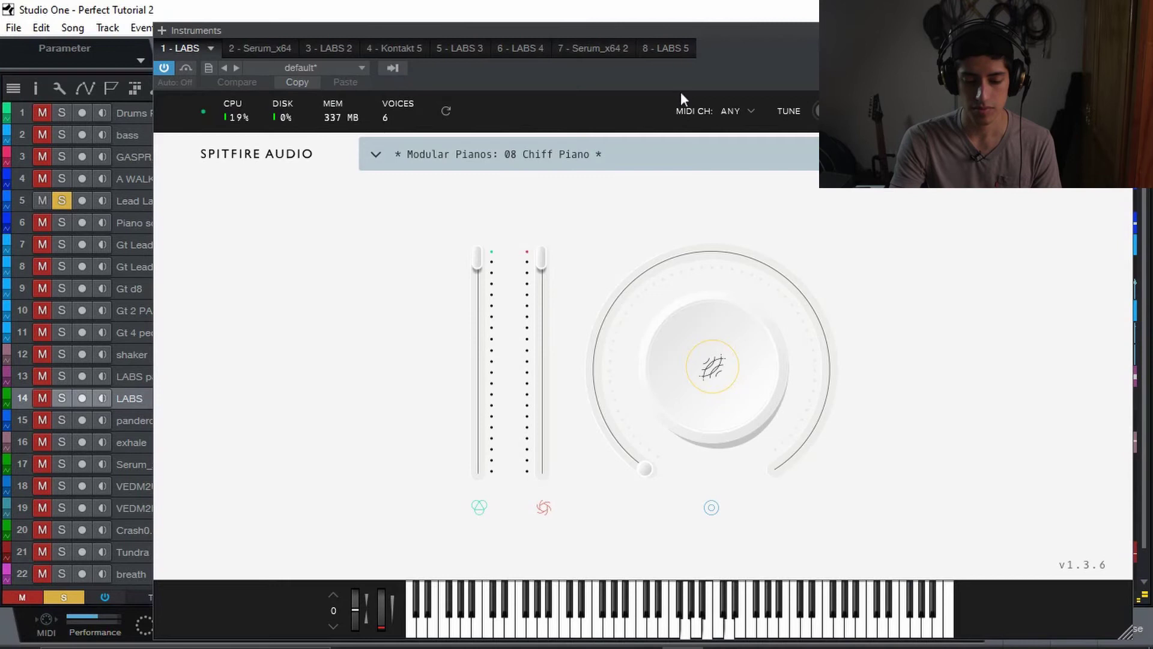
pyautogui.moveTo(708, 30); pyautogui.dragTo(655, 23)
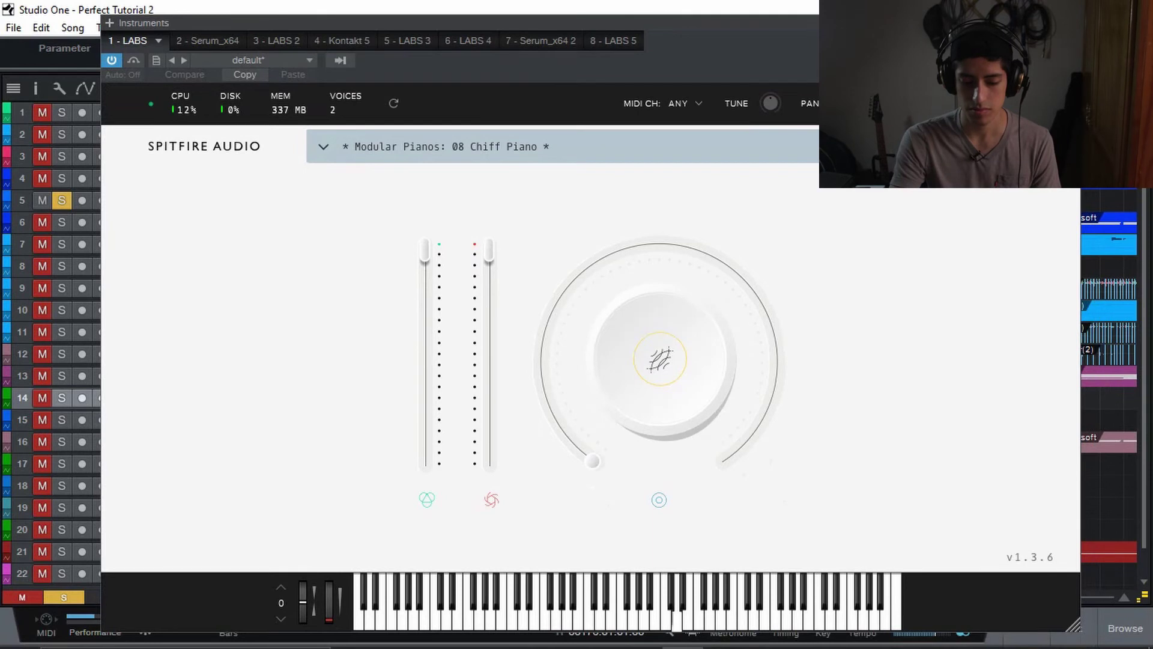
pyautogui.click(1072, 23)
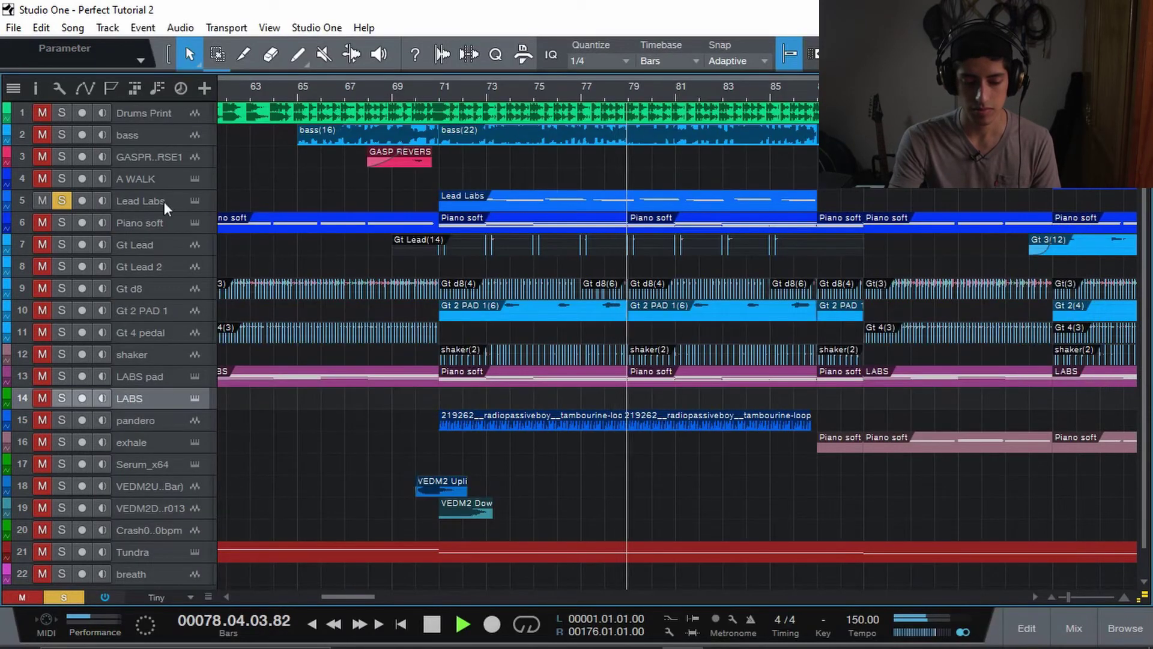
pyautogui.click(61, 201)
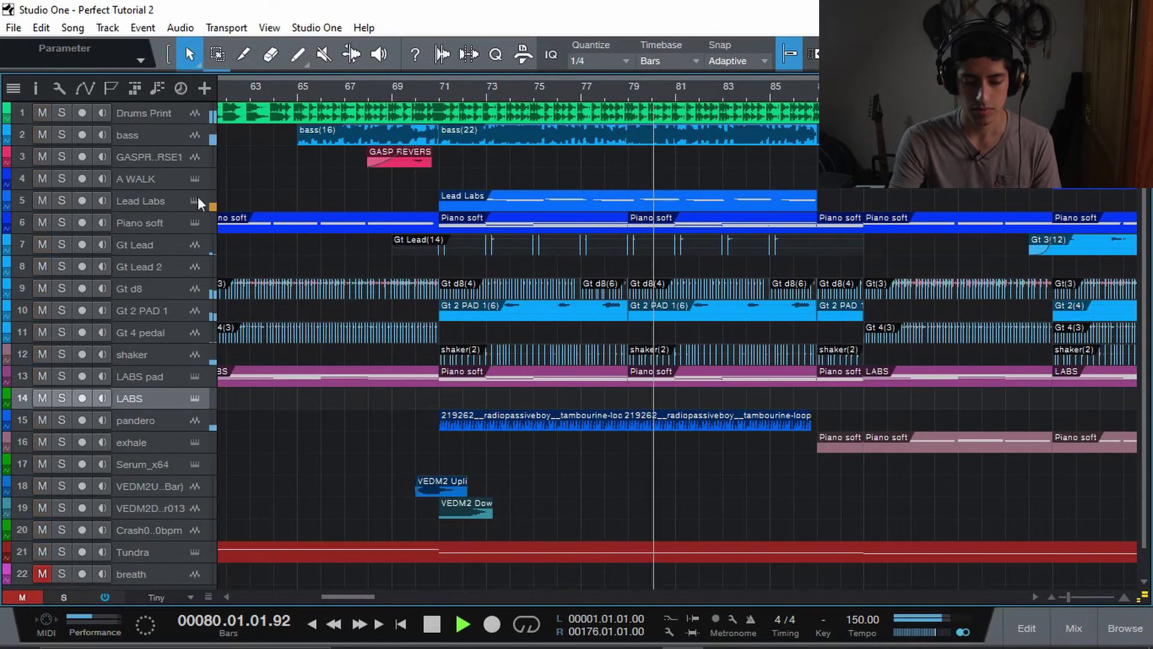
# Step: Select the Lead Labs track, bring up its channel in the mixing console and solo it, uncovering the arrangement
pyautogui.click(173, 203)
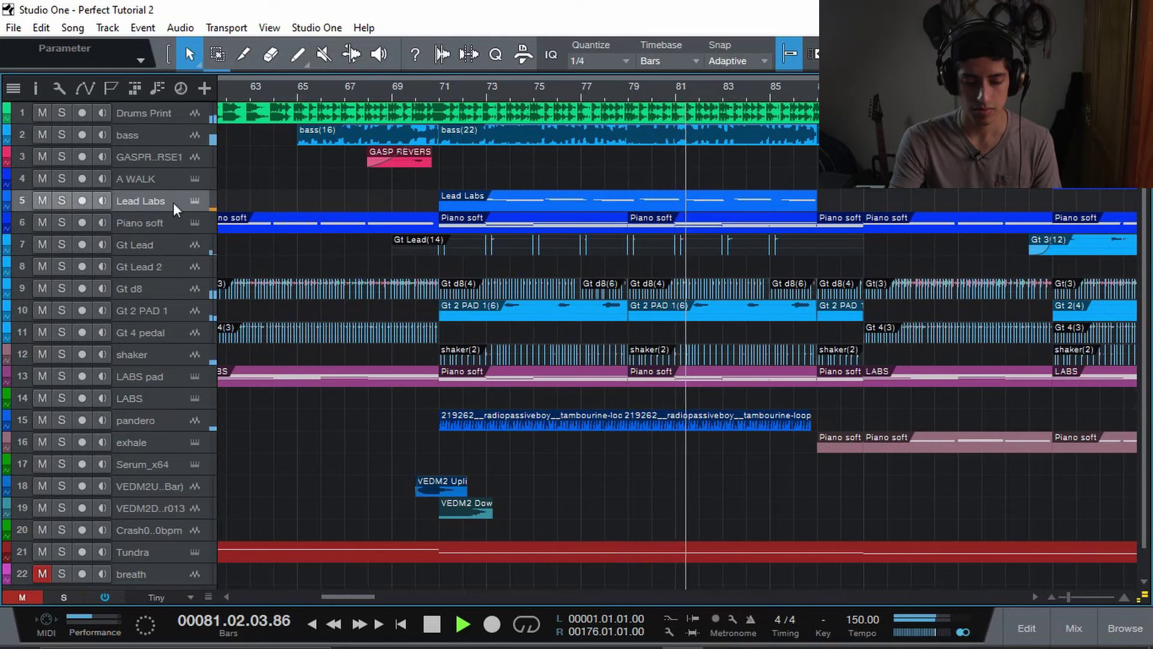
pyautogui.press('F3')
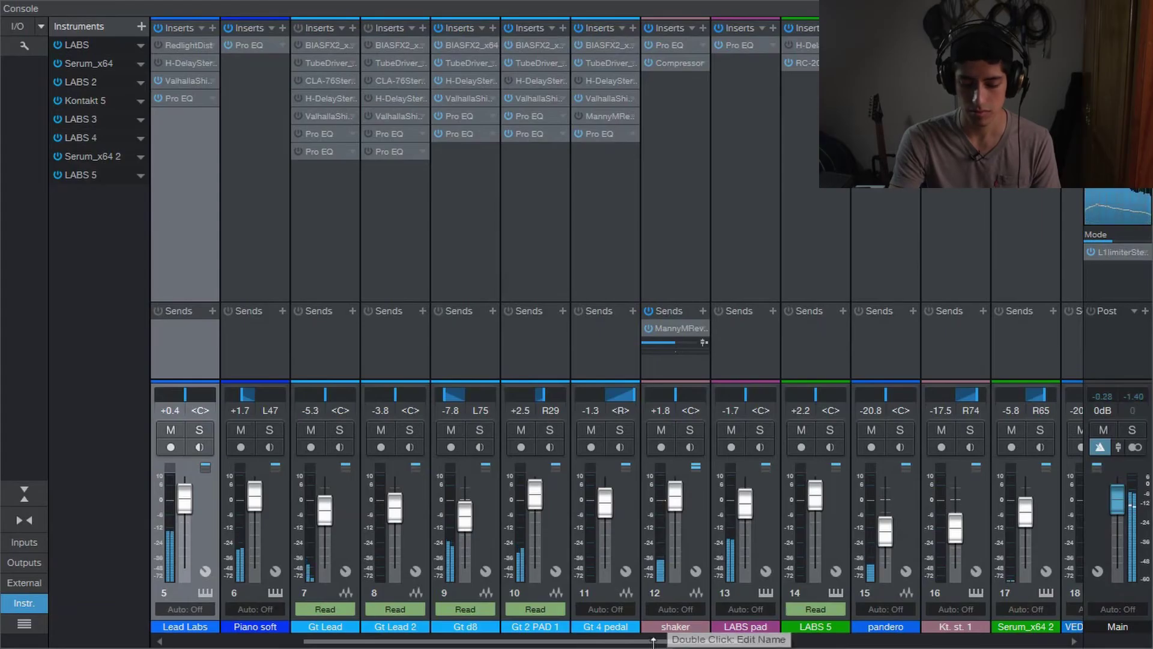
pyautogui.moveTo(651, 644); pyautogui.dragTo(457, 643)
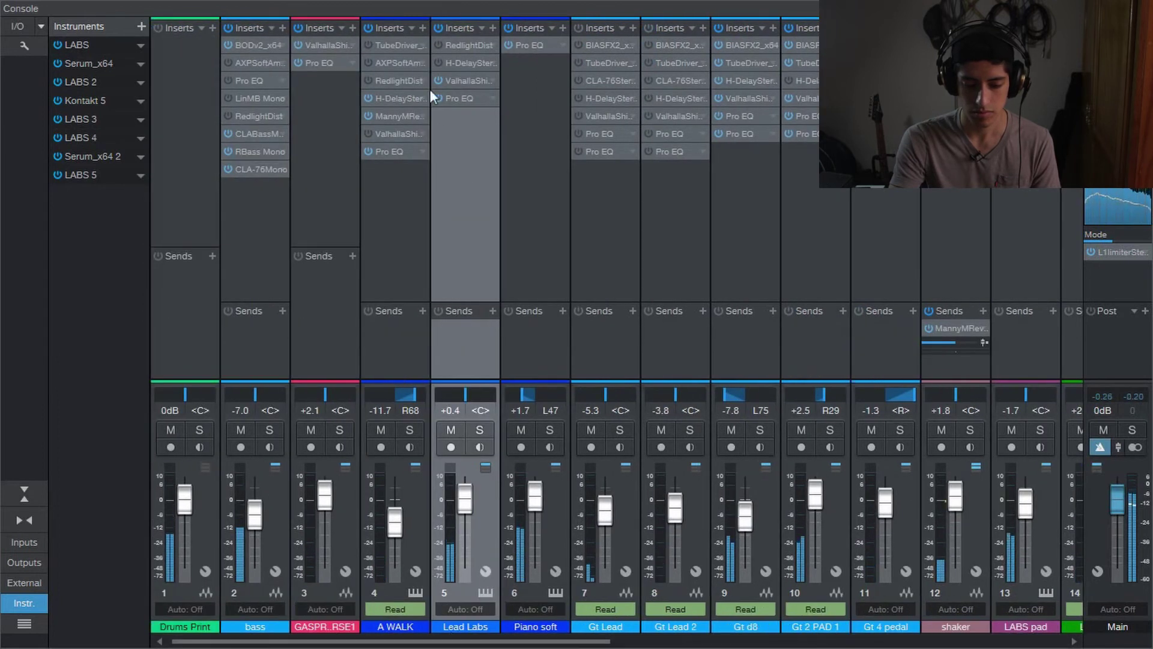
pyautogui.click(479, 445)
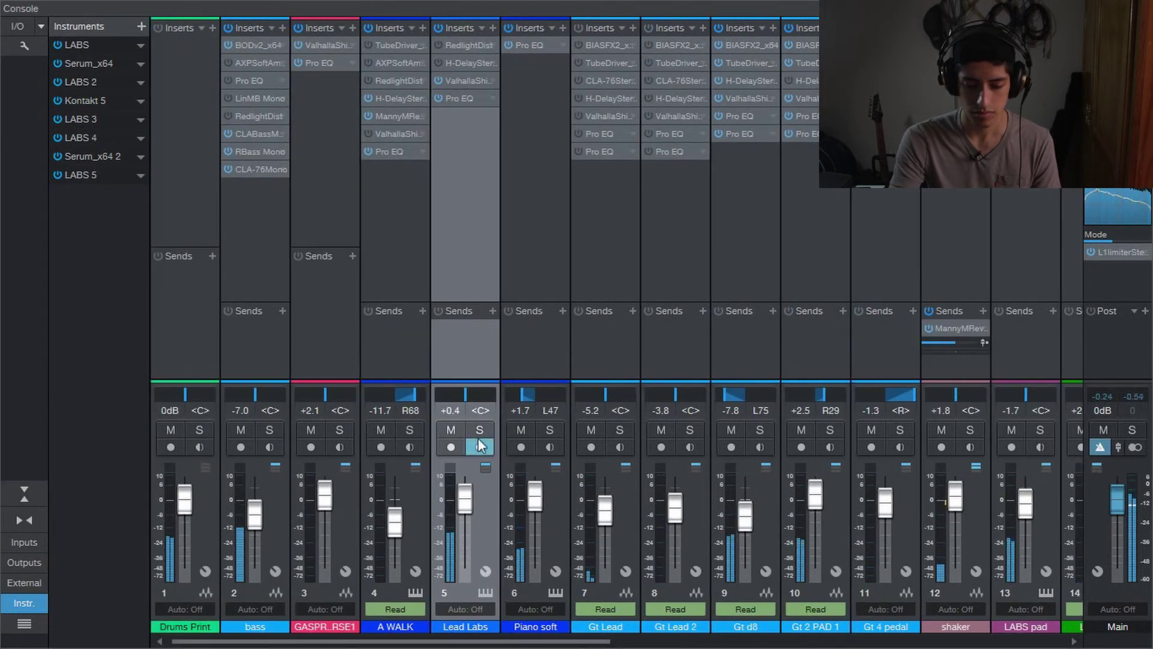
pyautogui.click(478, 430)
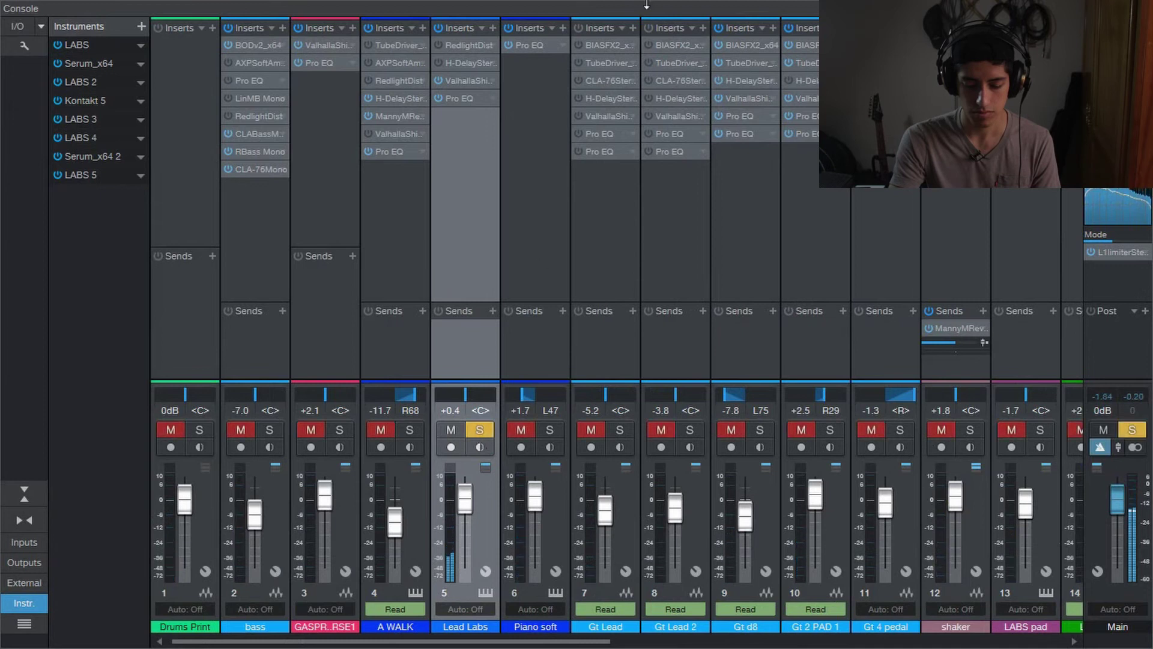
pyautogui.moveTo(641, 12); pyautogui.dragTo(663, 367)
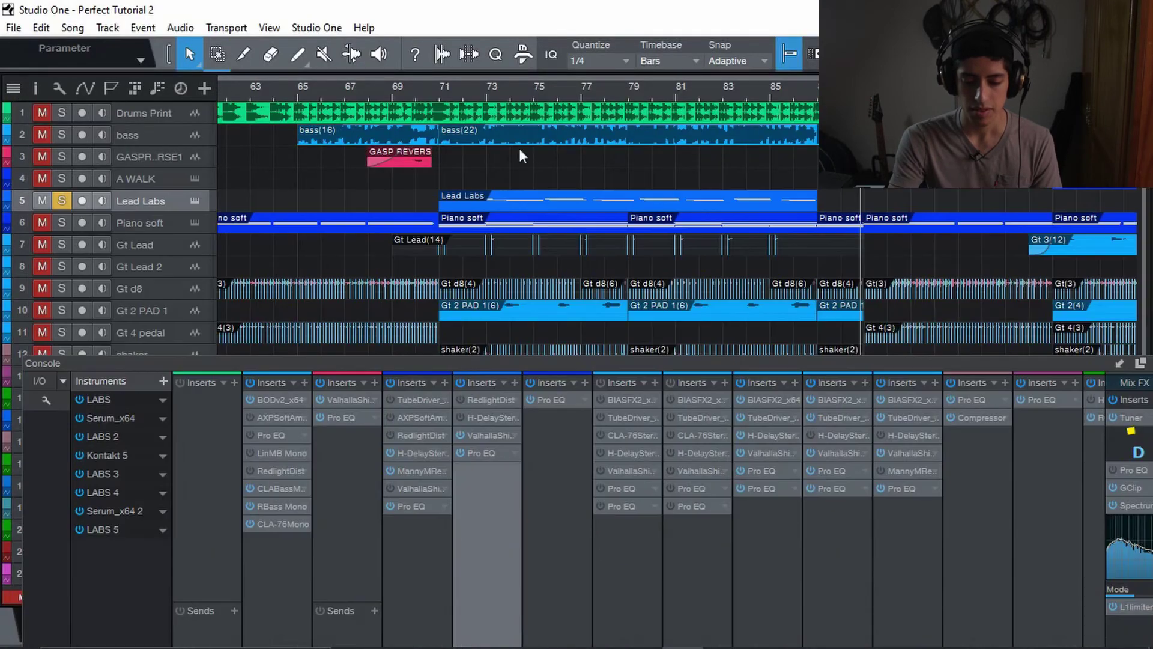
# Step: Return the playhead to just before bar 71 and check the Lead Labs track's LABS instrument, then close it
pyautogui.click(435, 103)
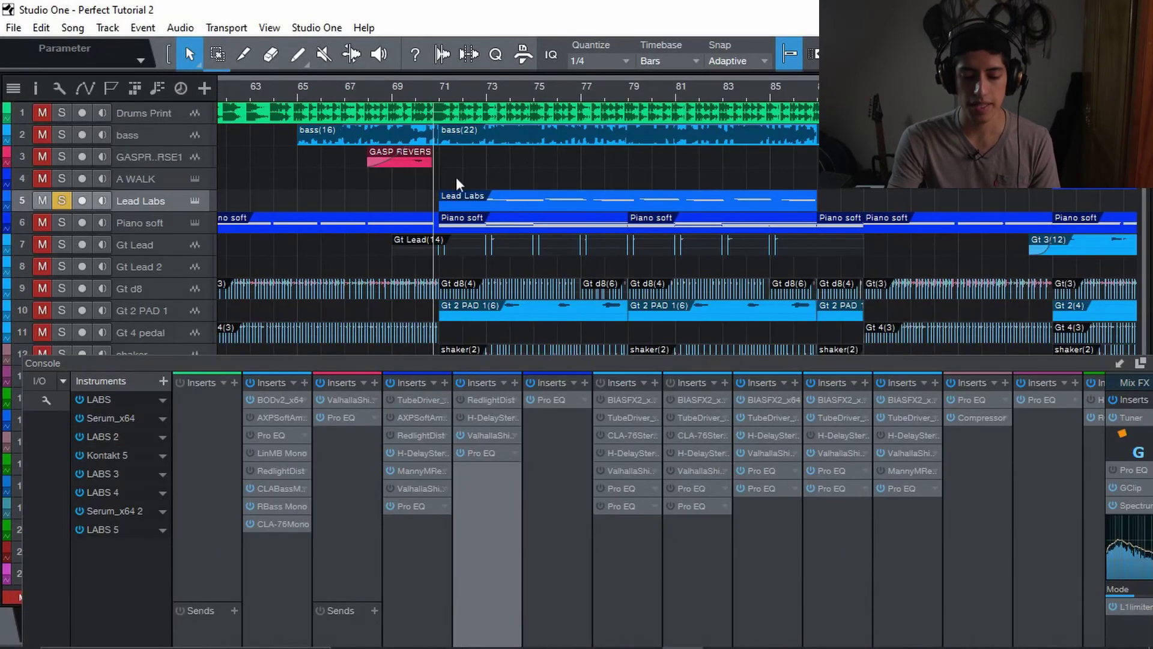
pyautogui.click(196, 201)
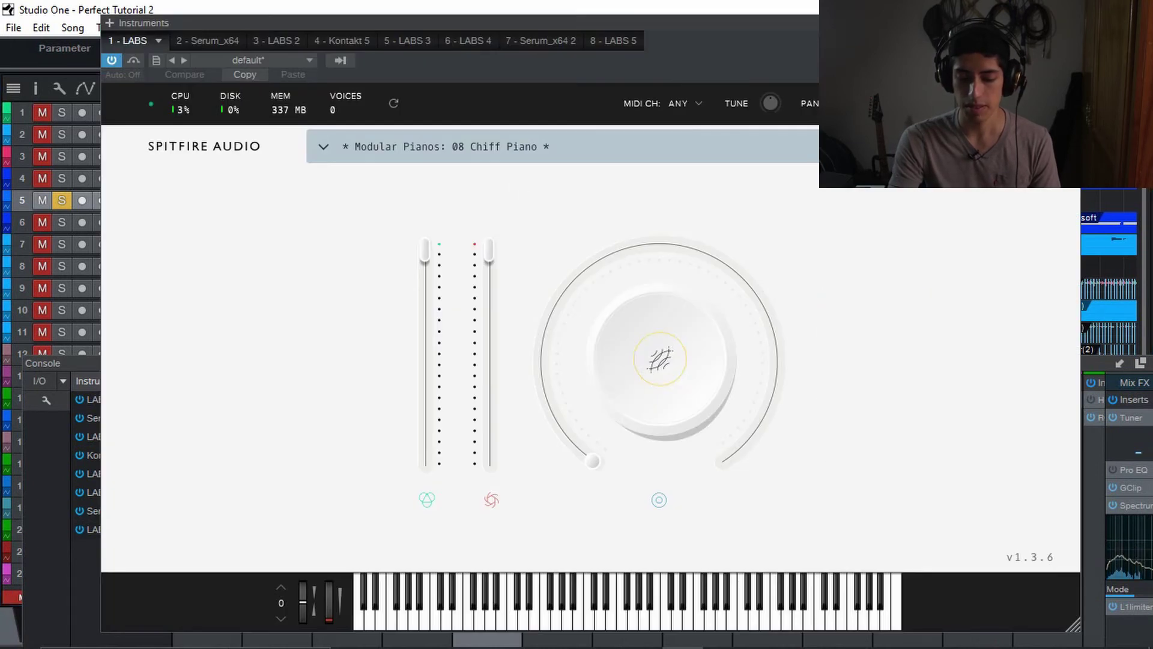
pyautogui.click(1072, 23)
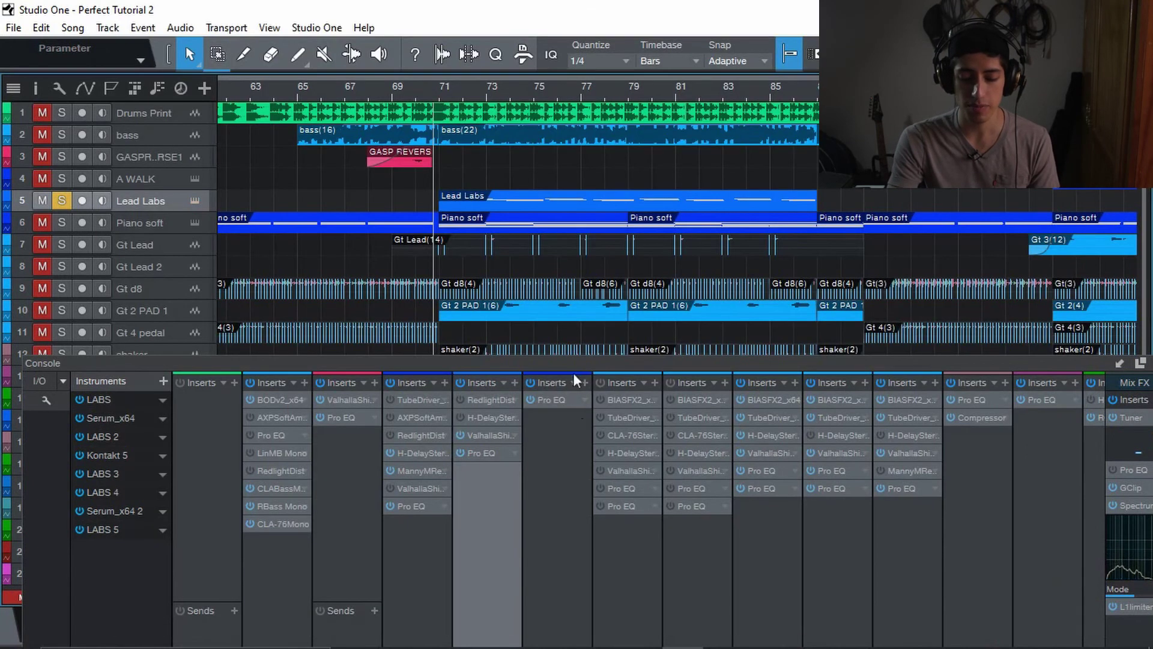
# Step: View the ValhallaShimmer insert's settings on the Lead Labs channel, then close the plug-in and the console
pyautogui.moveTo(548, 363); pyautogui.dragTo(566, 52)
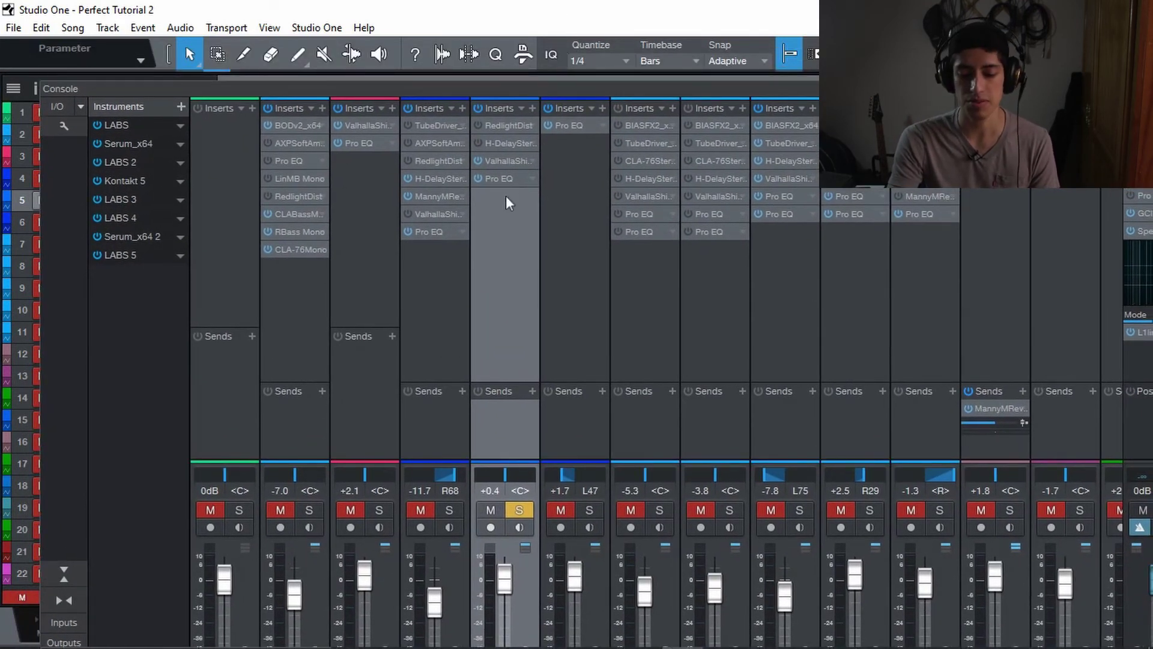
pyautogui.click(510, 161)
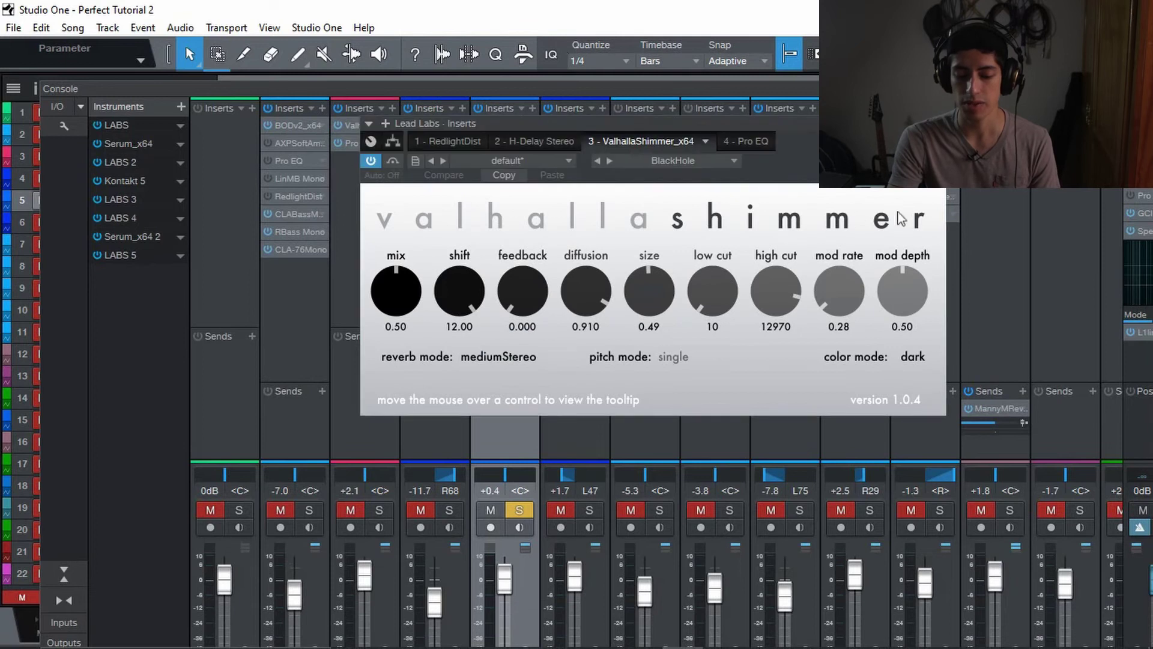
pyautogui.click(936, 124)
pyautogui.moveTo(931, 88); pyautogui.dragTo(848, 102)
pyautogui.click(1100, 102)
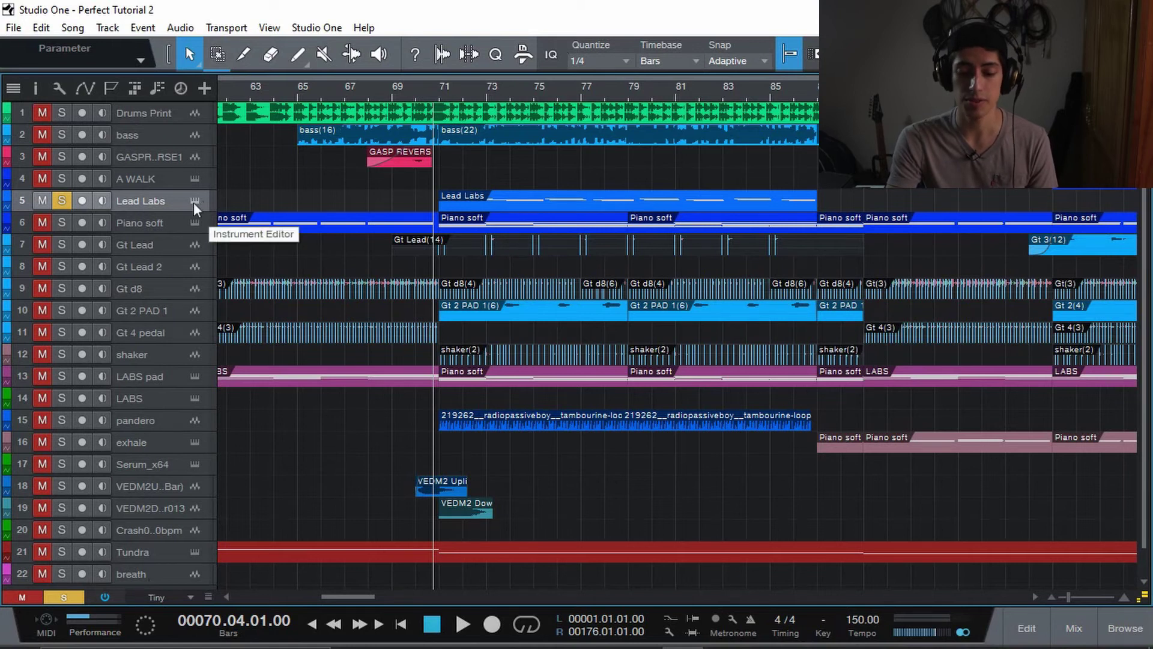
# Step: Play the song from bar 11, solo the Piano soft track and open its LABS instrument
pyautogui.click(269, 88)
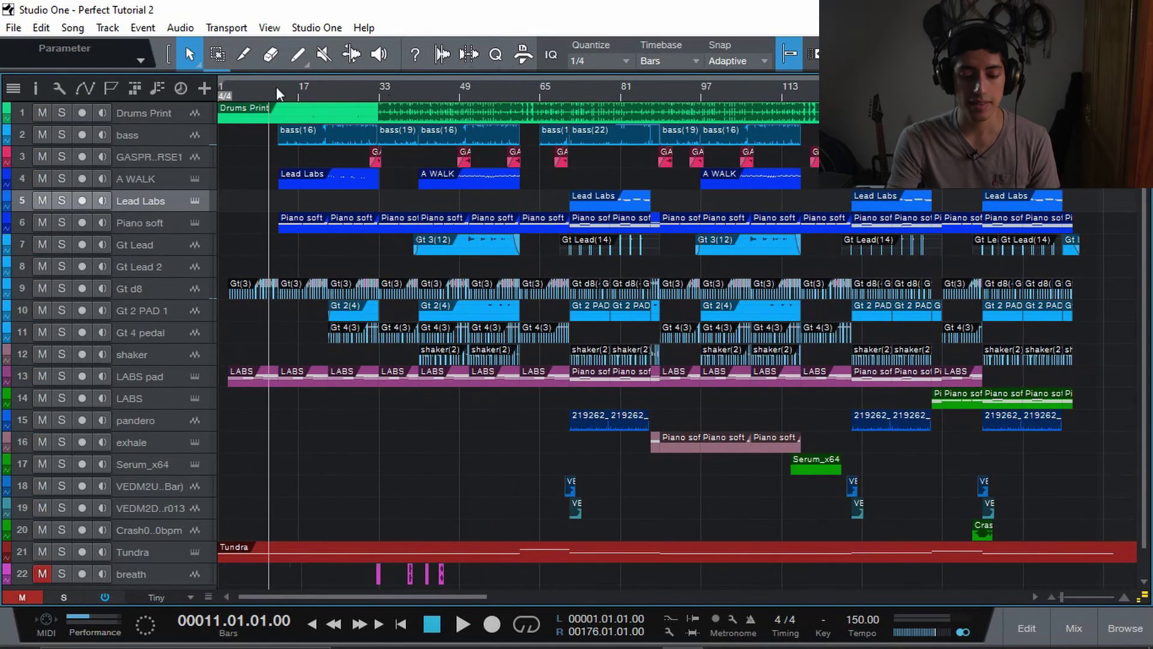
pyautogui.moveTo(281, 86); pyautogui.dragTo(295, 139)
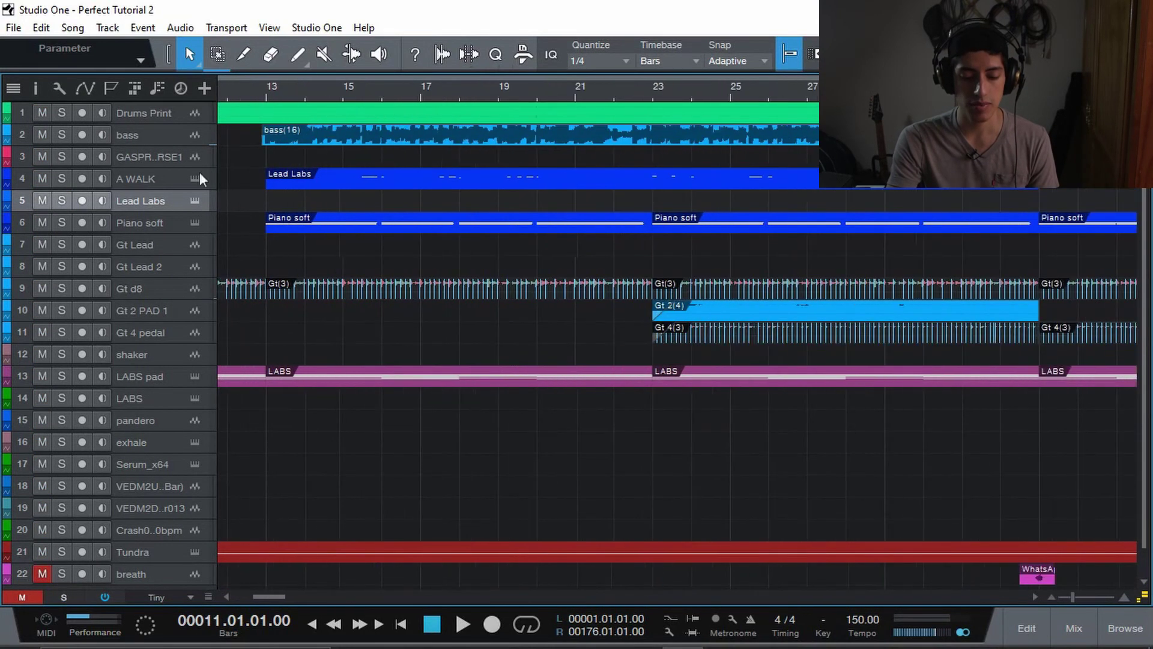
pyautogui.press('space')
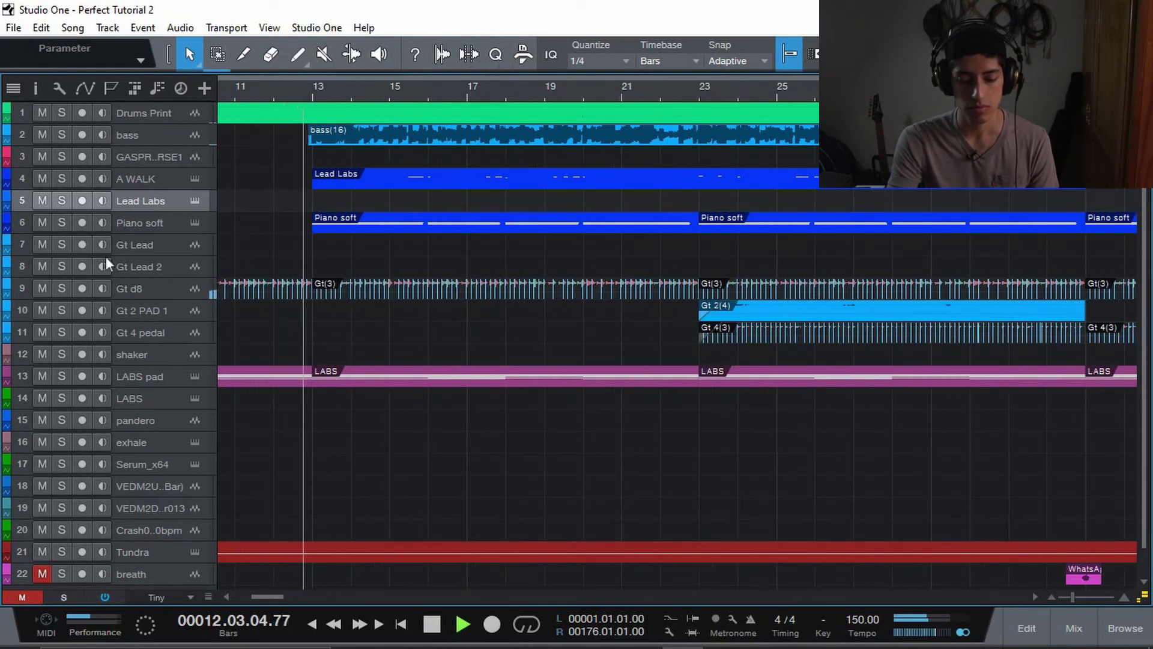
pyautogui.click(60, 222)
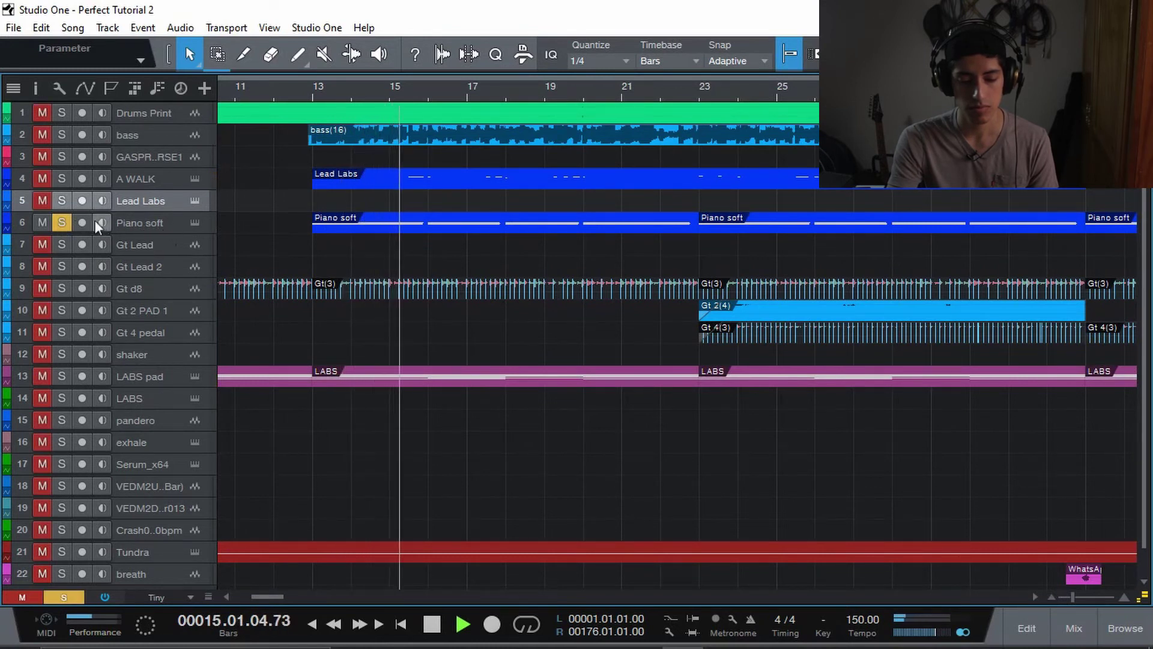
pyautogui.click(194, 222)
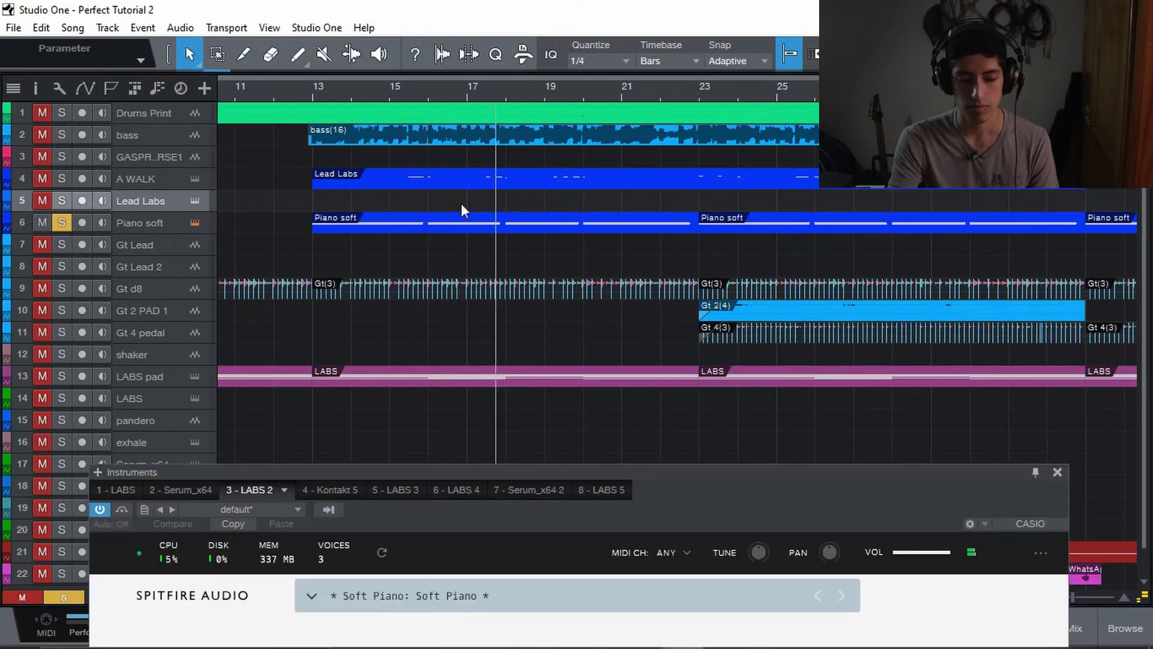
# Step: Browse the Piano presets available for the Piano soft track's LABS instrument, then close the instrument window
pyautogui.moveTo(625, 471); pyautogui.dragTo(641, 62)
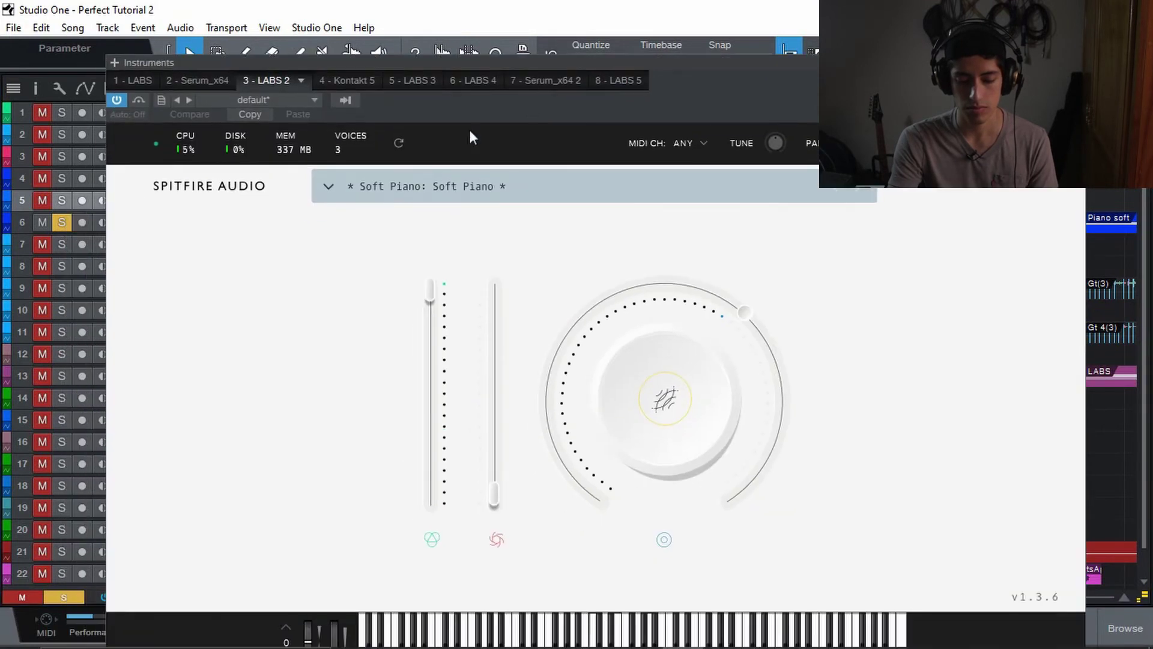
pyautogui.click(328, 188)
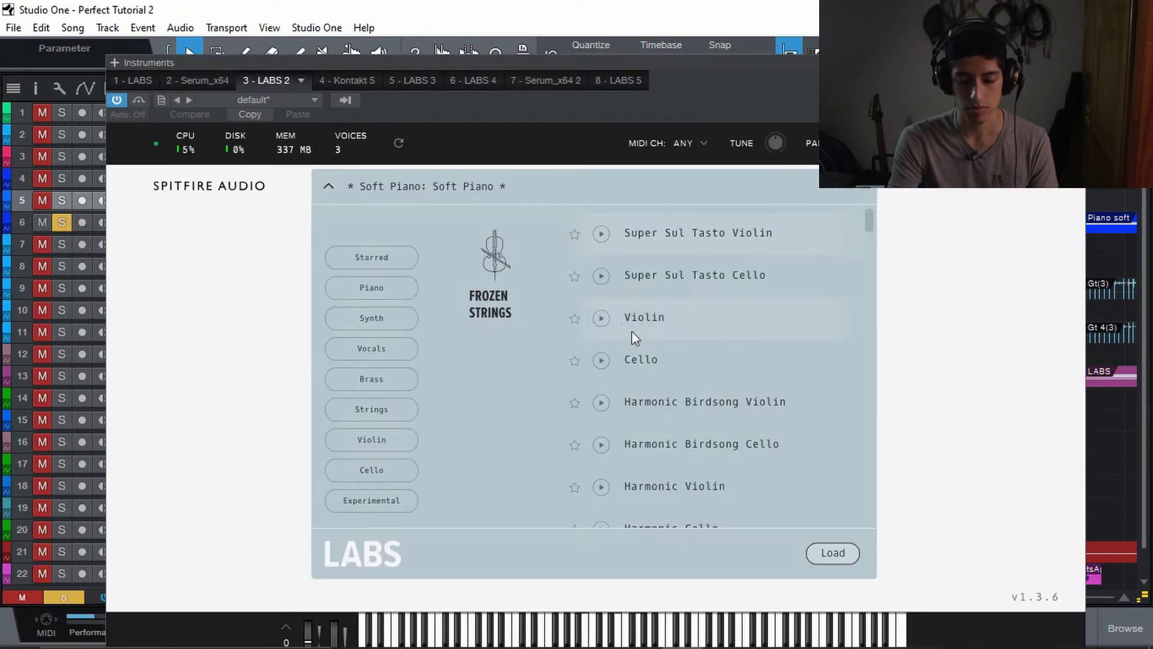
pyautogui.click(361, 294)
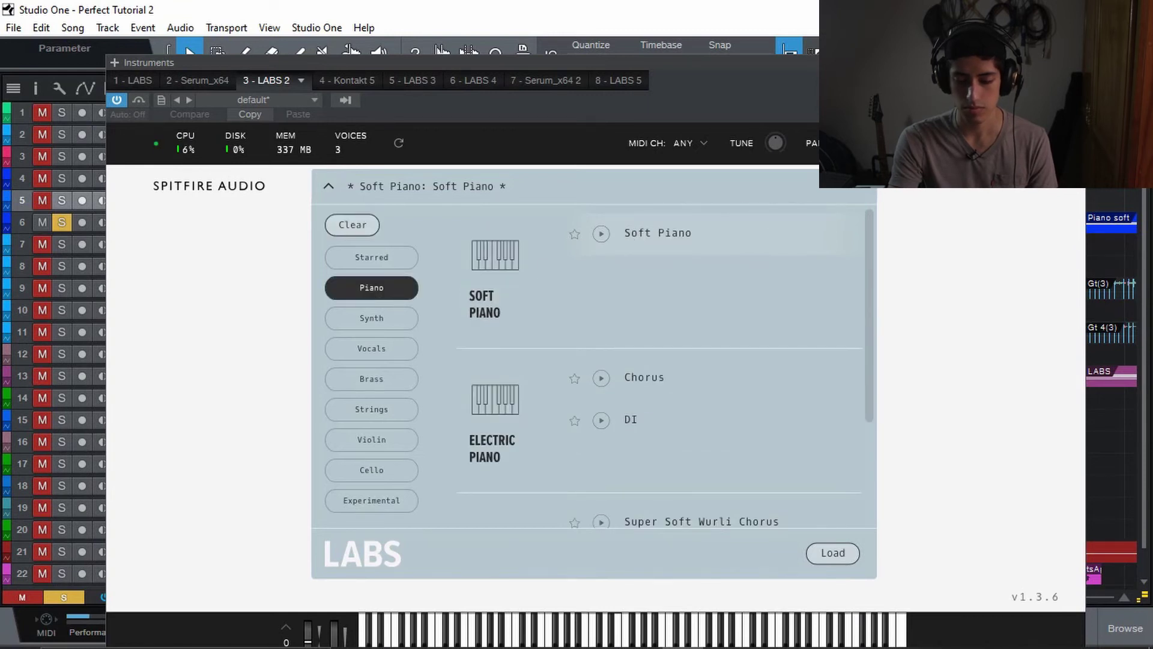
pyautogui.click(329, 184)
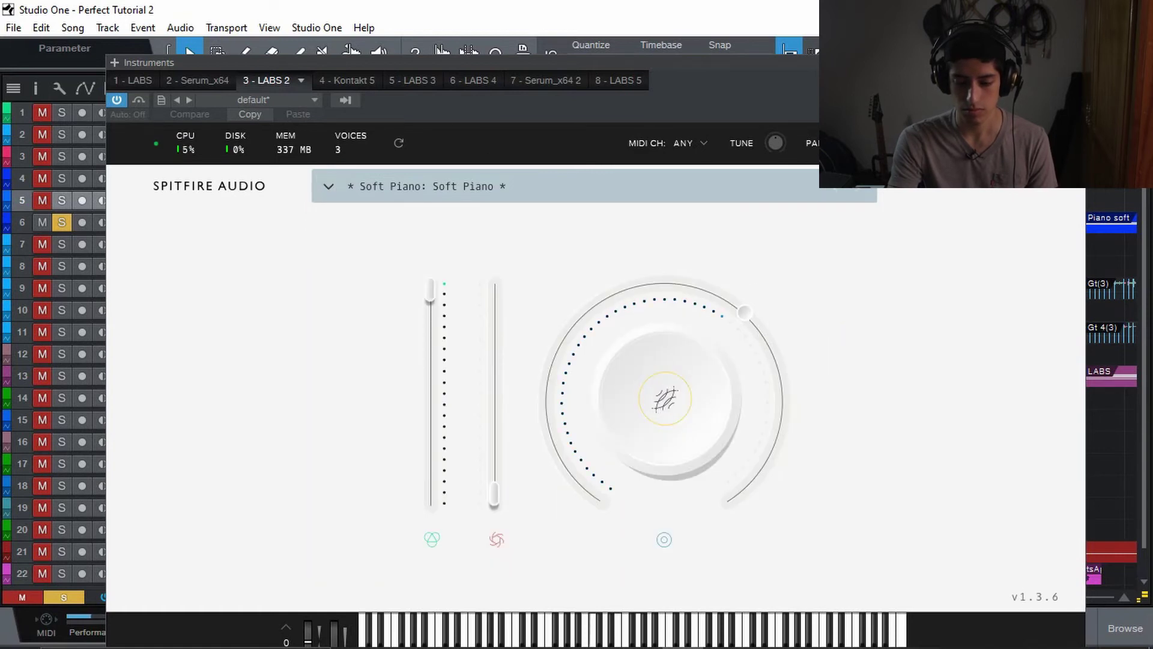
pyautogui.click(1078, 62)
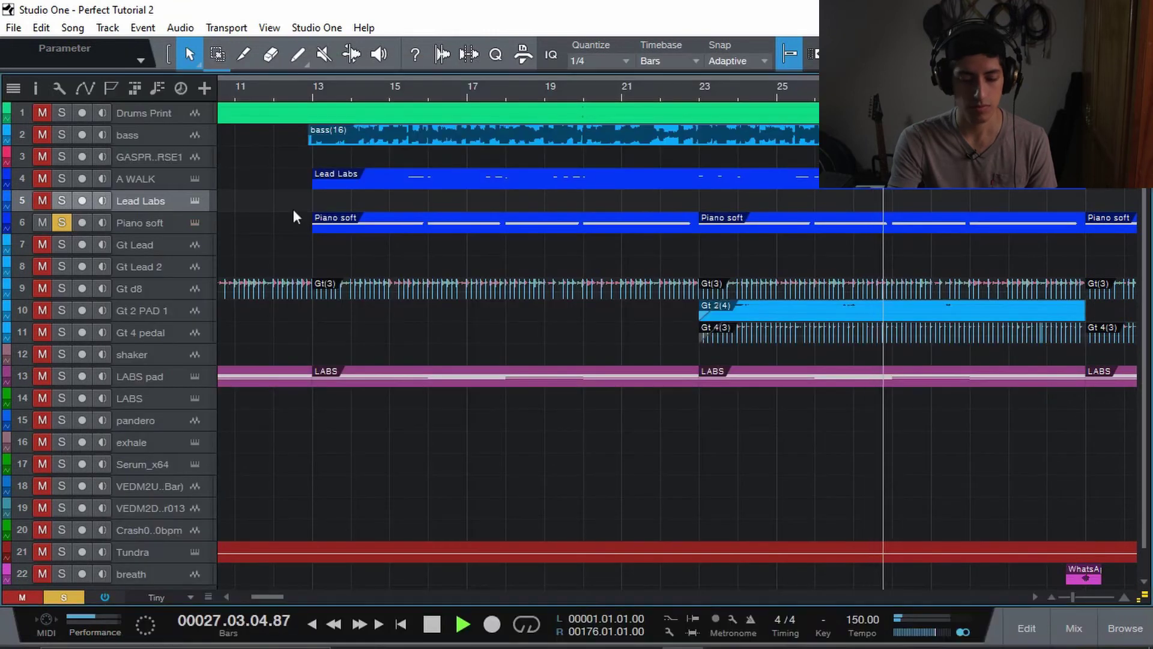
# Step: Stop playback, view the Pro EQ settings on the Piano soft channel, then close the plug-in and the console
pyautogui.press('space')
pyautogui.click(172, 225)
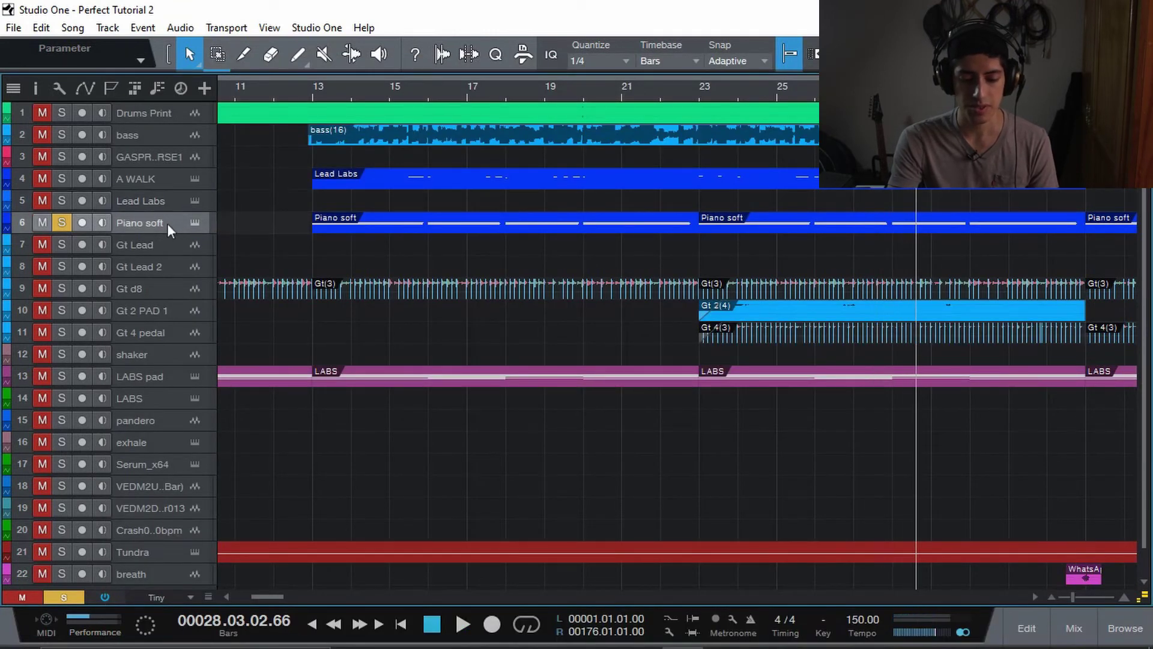
pyautogui.press('F3')
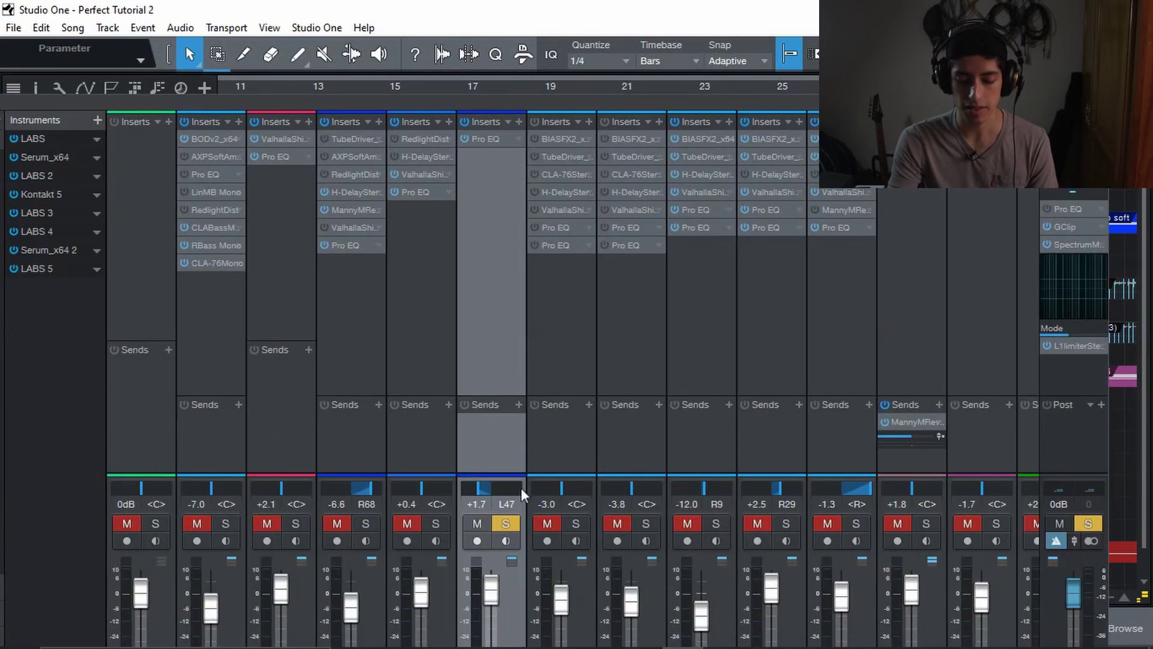
pyautogui.click(495, 139)
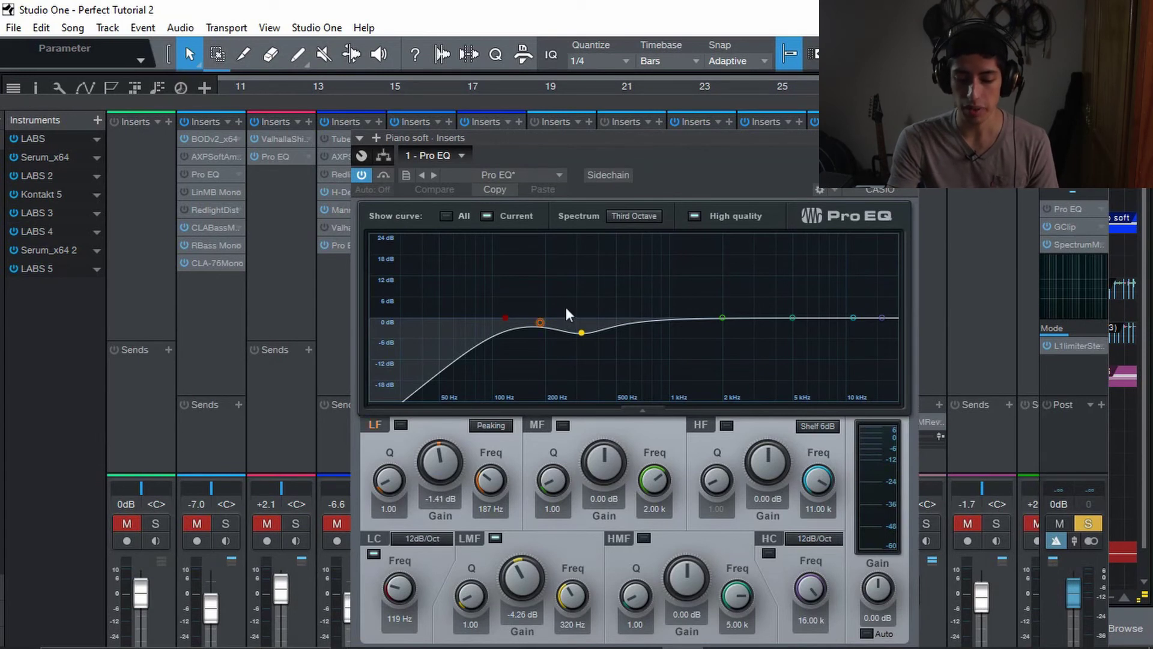
pyautogui.press('Escape')
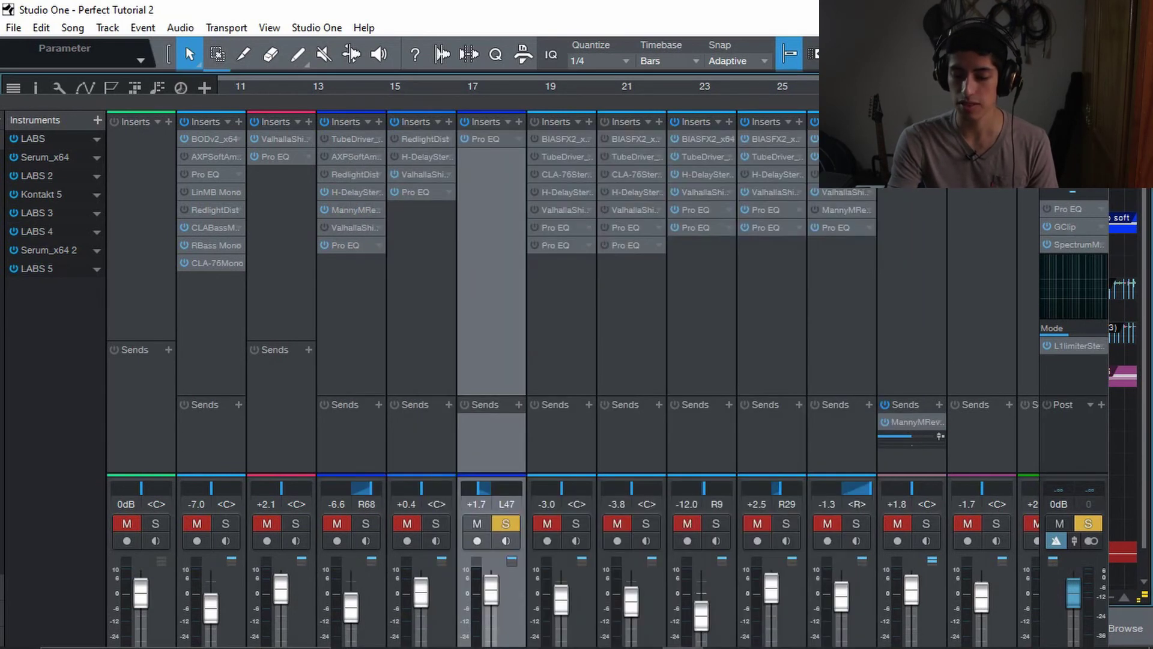
pyautogui.press('F3')
# Step: Move the playhead to bar 13, arm the Piano soft track for recording and open its LABS instrument
pyautogui.click(316, 96)
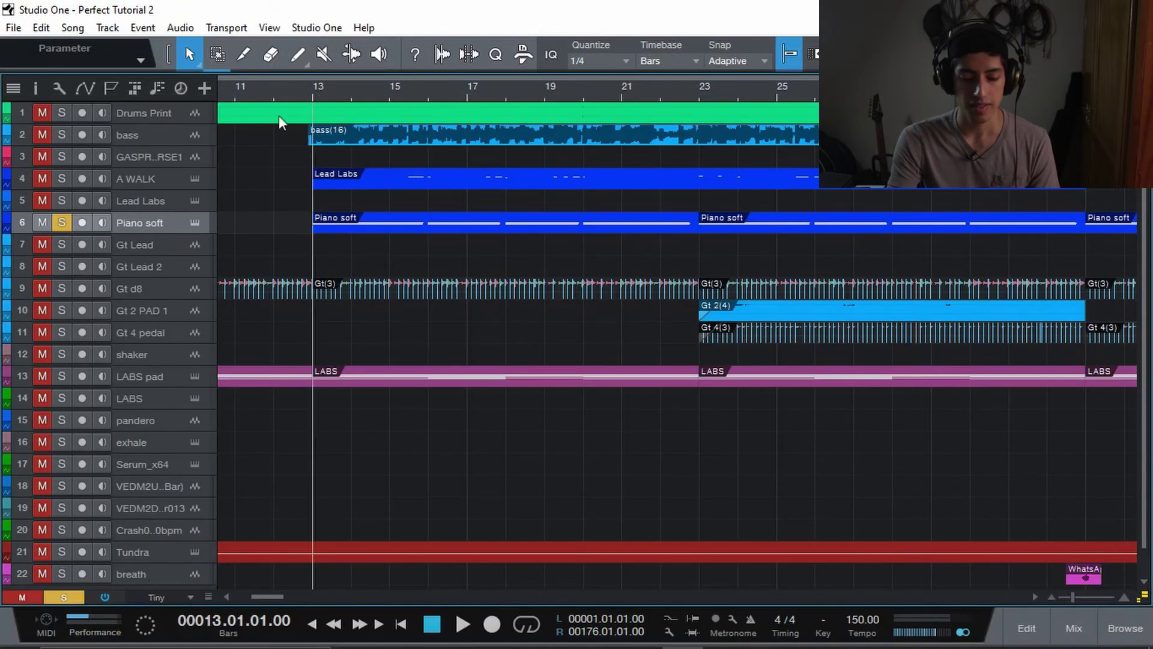
pyautogui.click(83, 221)
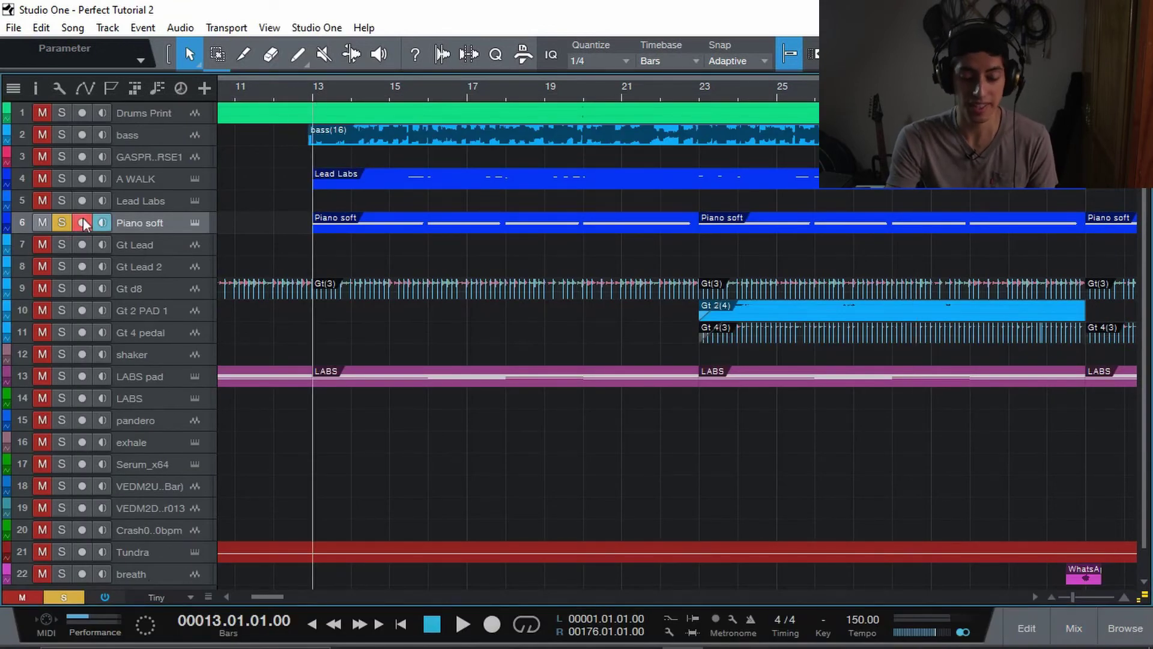
pyautogui.click(193, 222)
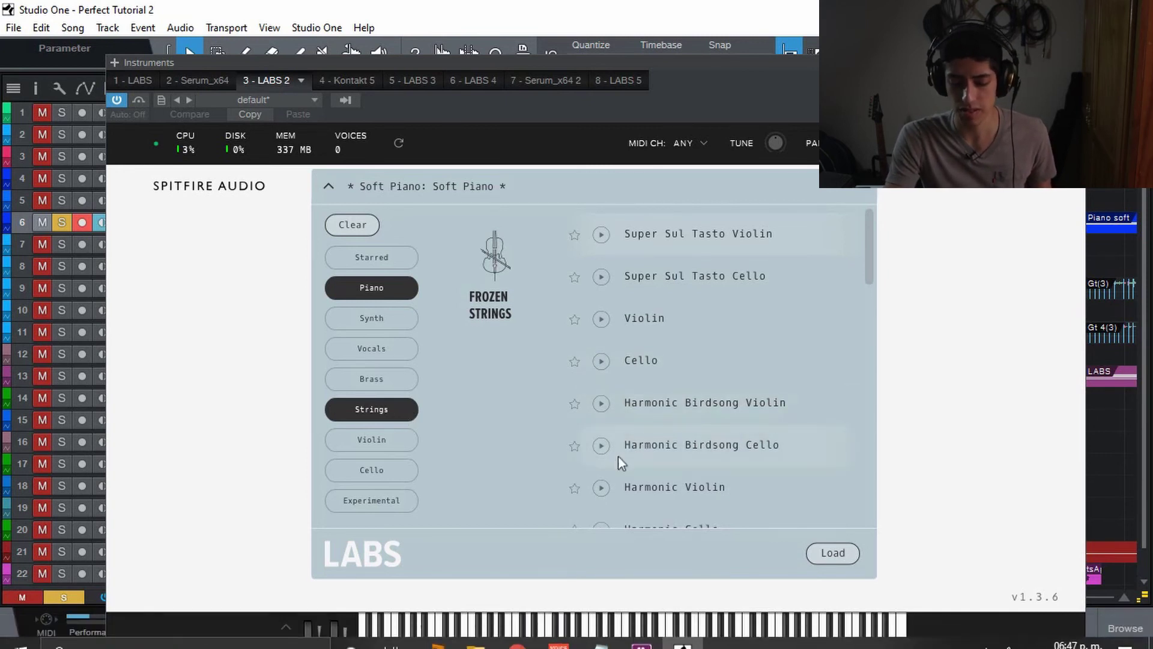
# Step: Switch to the browser, go back to the LABS home page and examine its introduction, download links and instrument categories
pyautogui.click(518, 637)
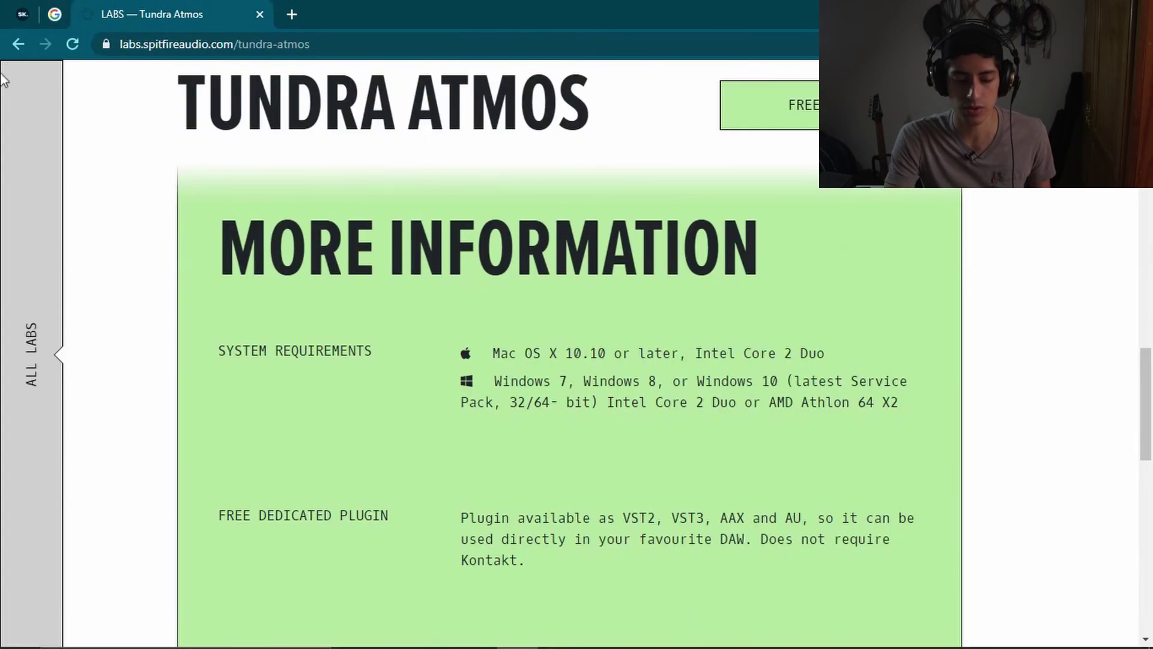
pyautogui.click(29, 45)
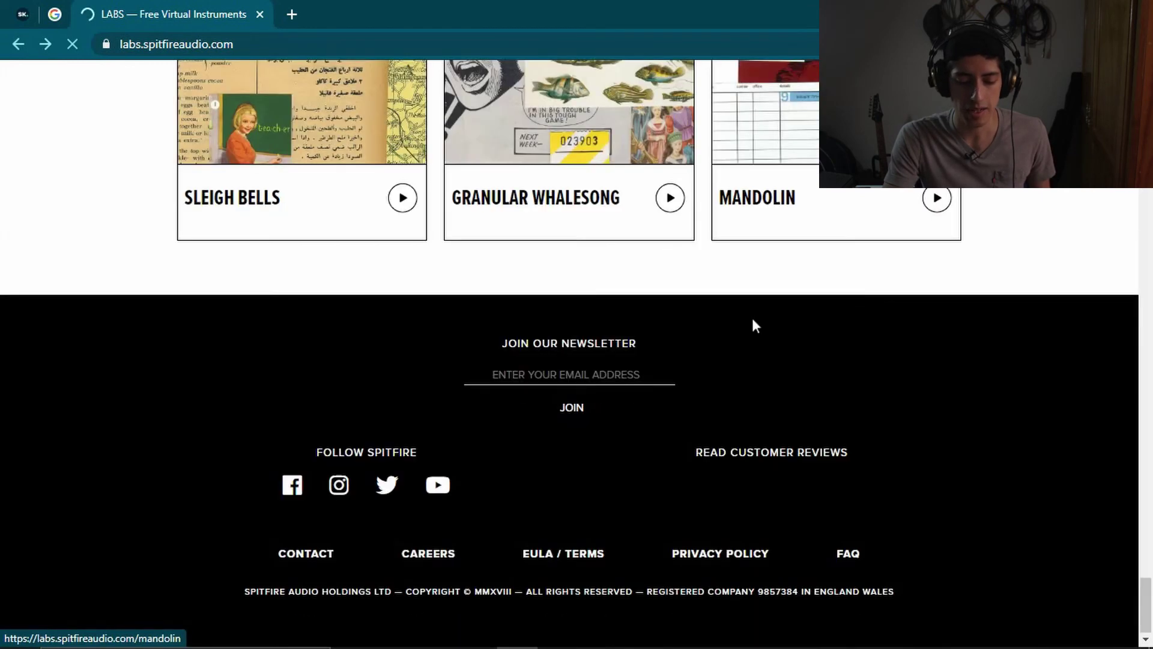
pyautogui.scroll(20, 754, 325)
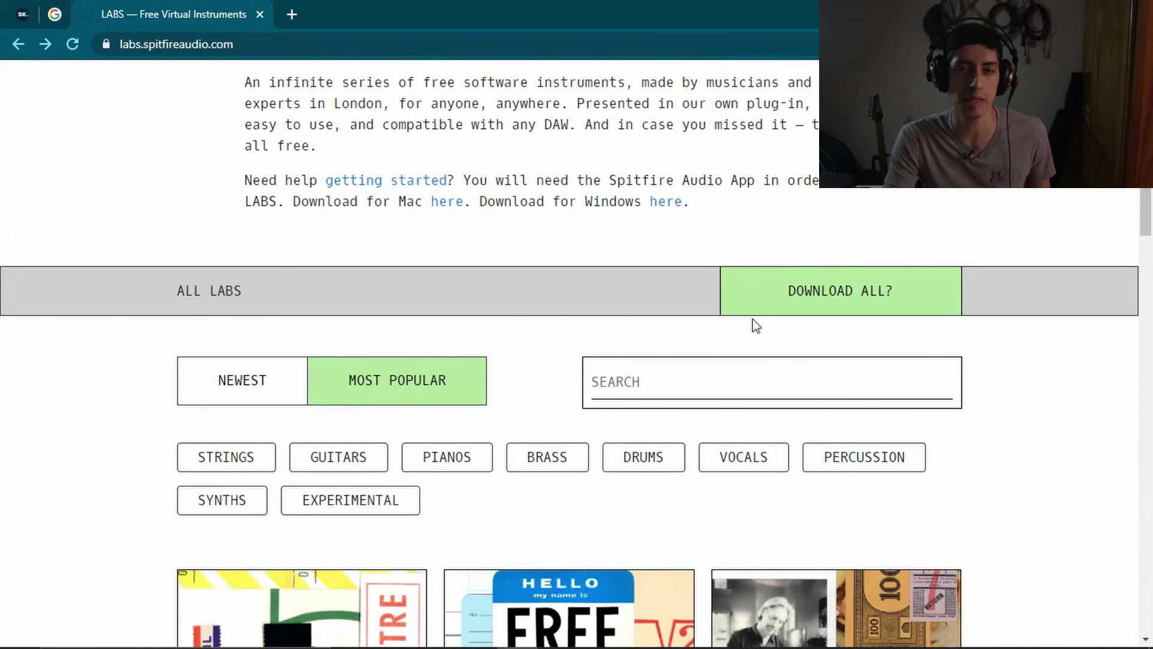
pyautogui.scroll(10, 752, 319)
pyautogui.scroll(-5, 610, 409)
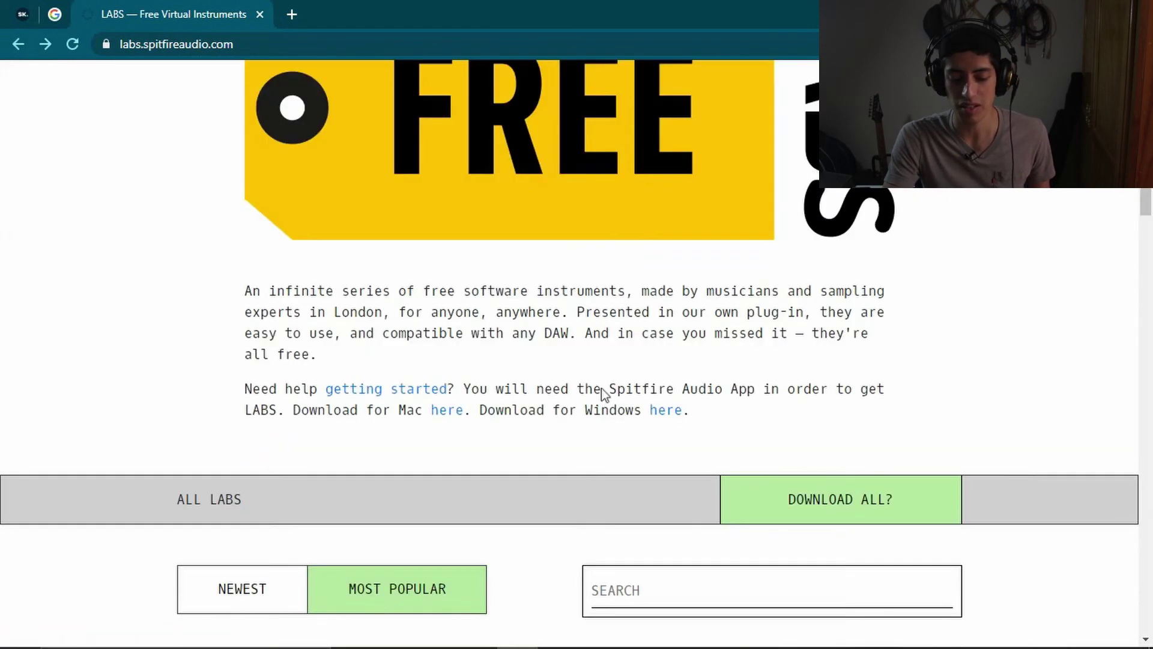
pyautogui.scroll(-10, 601, 388)
pyautogui.scroll(15, 547, 418)
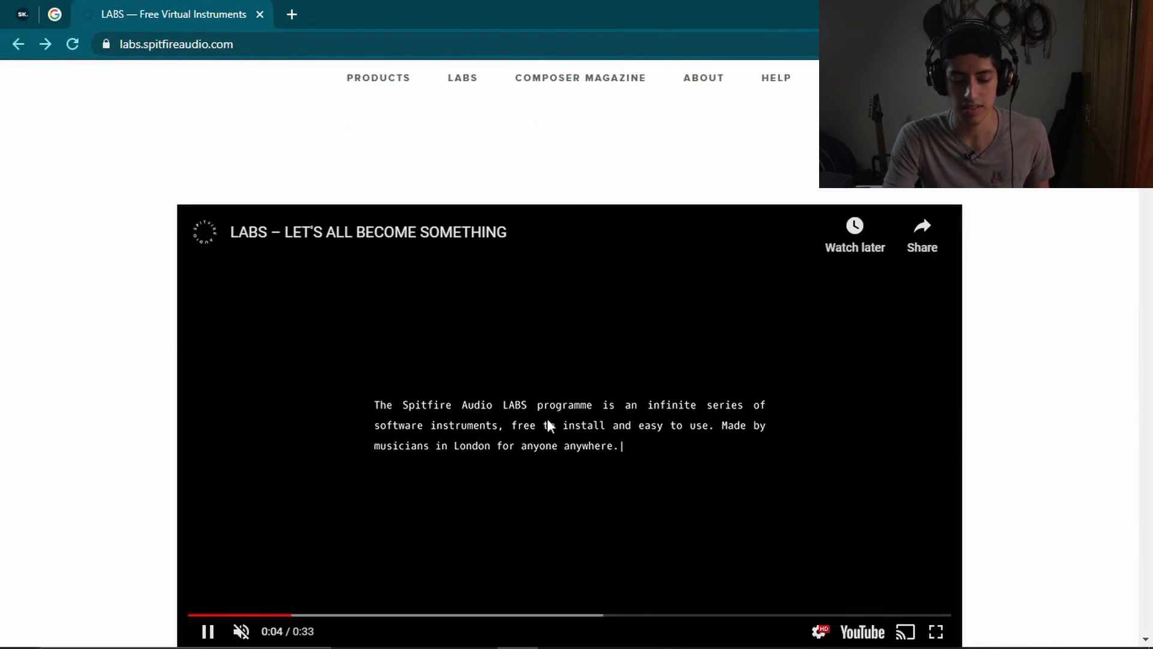
pyautogui.scroll(-15, 547, 418)
pyautogui.scroll(5, 510, 453)
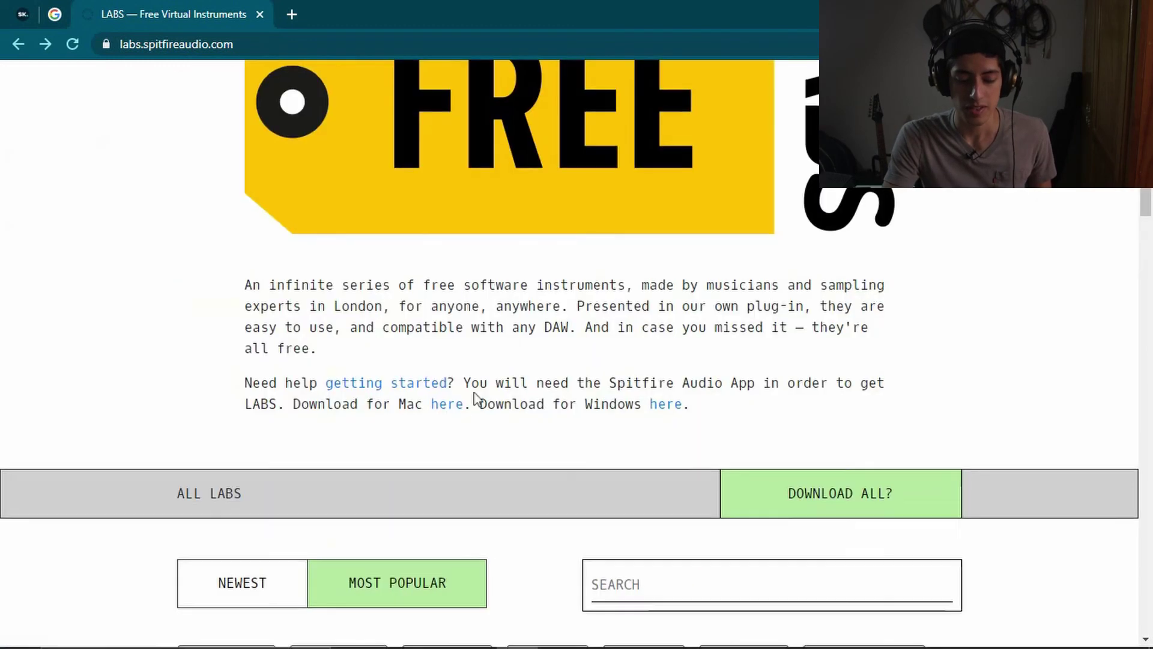
pyautogui.scroll(10, 475, 398)
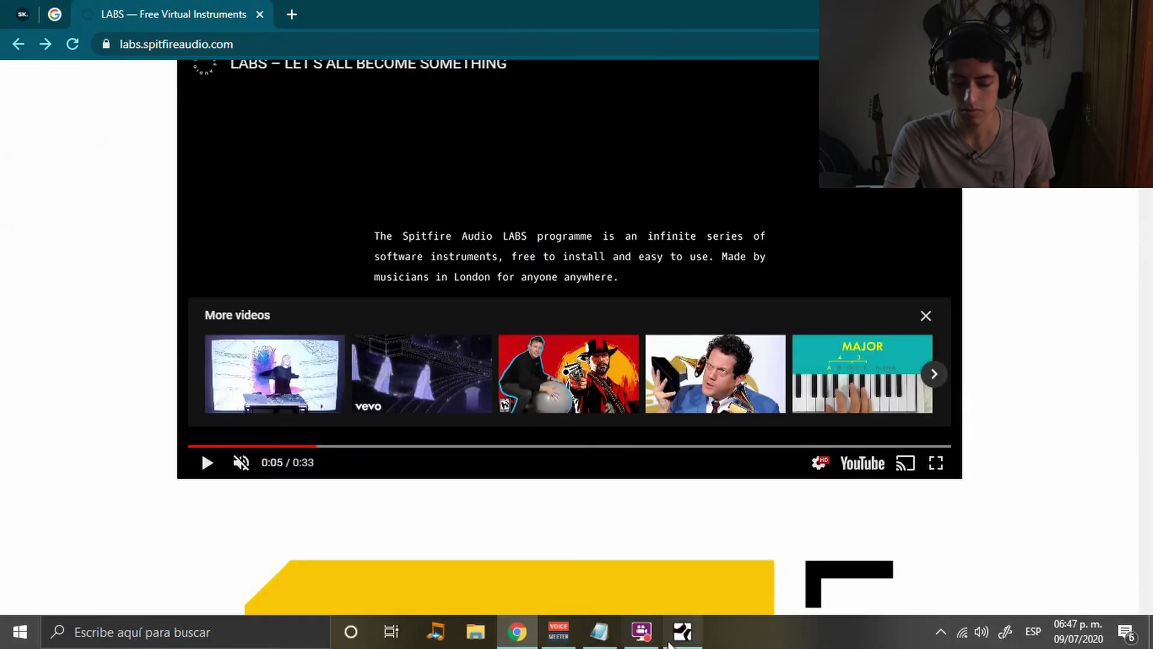
# Step: Switch back to Studio One and look through the Piano and Strings presets in the LABS library
pyautogui.click(673, 640)
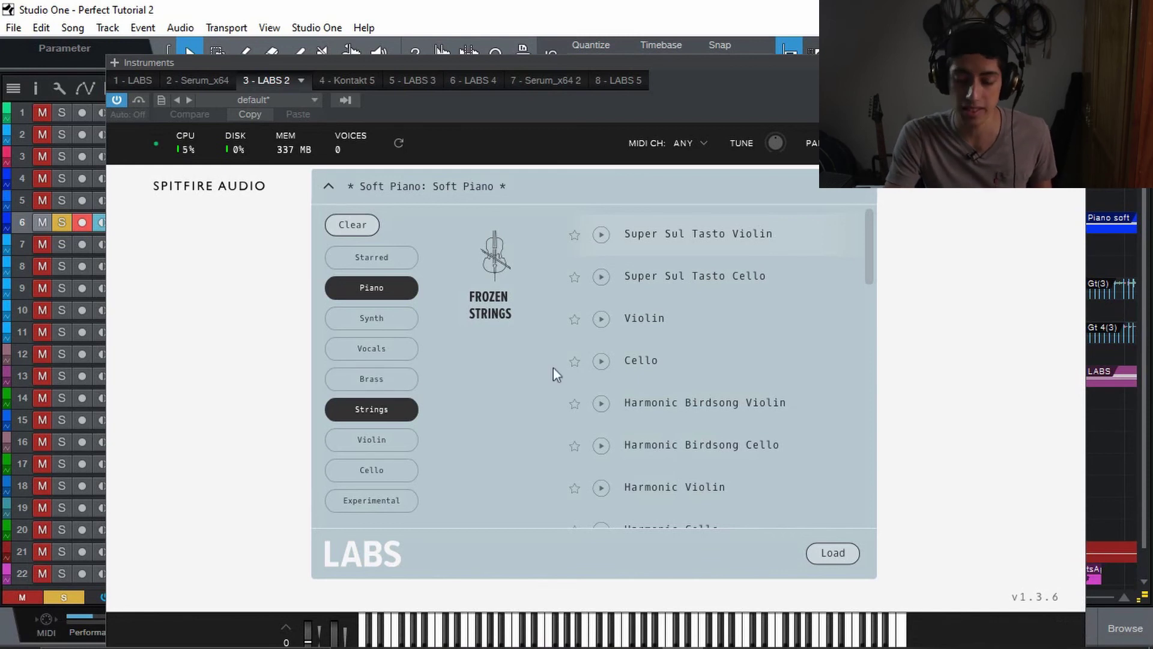
pyautogui.scroll(-2, 691, 385)
pyautogui.scroll(-2, 690, 405)
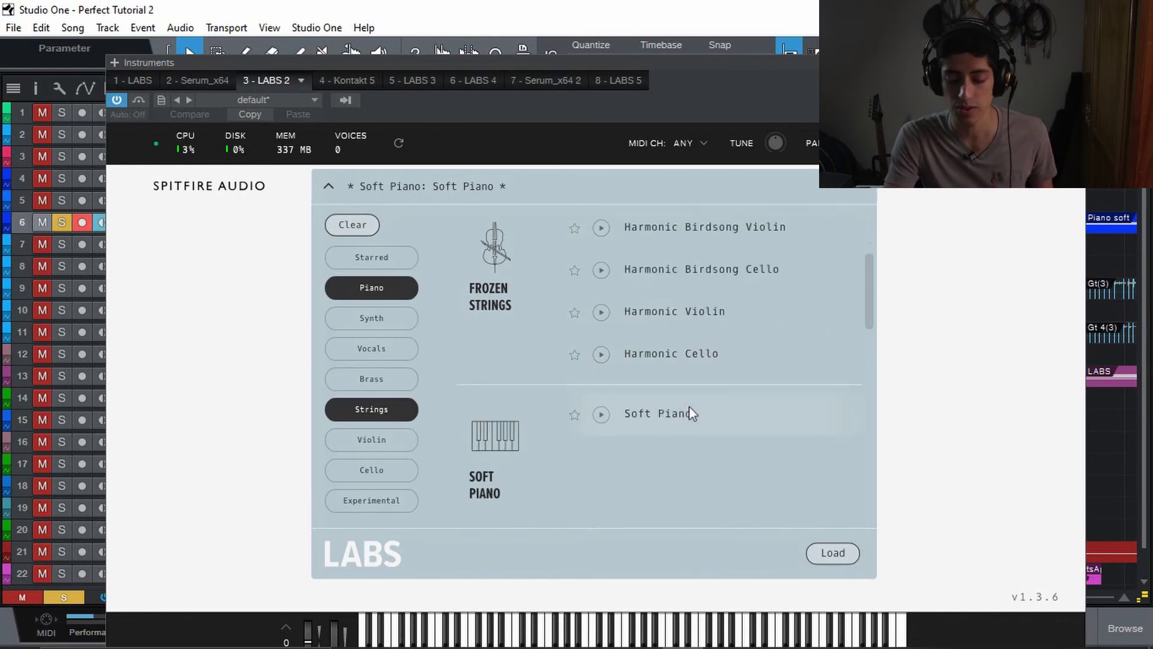
pyautogui.scroll(4, 689, 405)
pyautogui.scroll(-1, 640, 403)
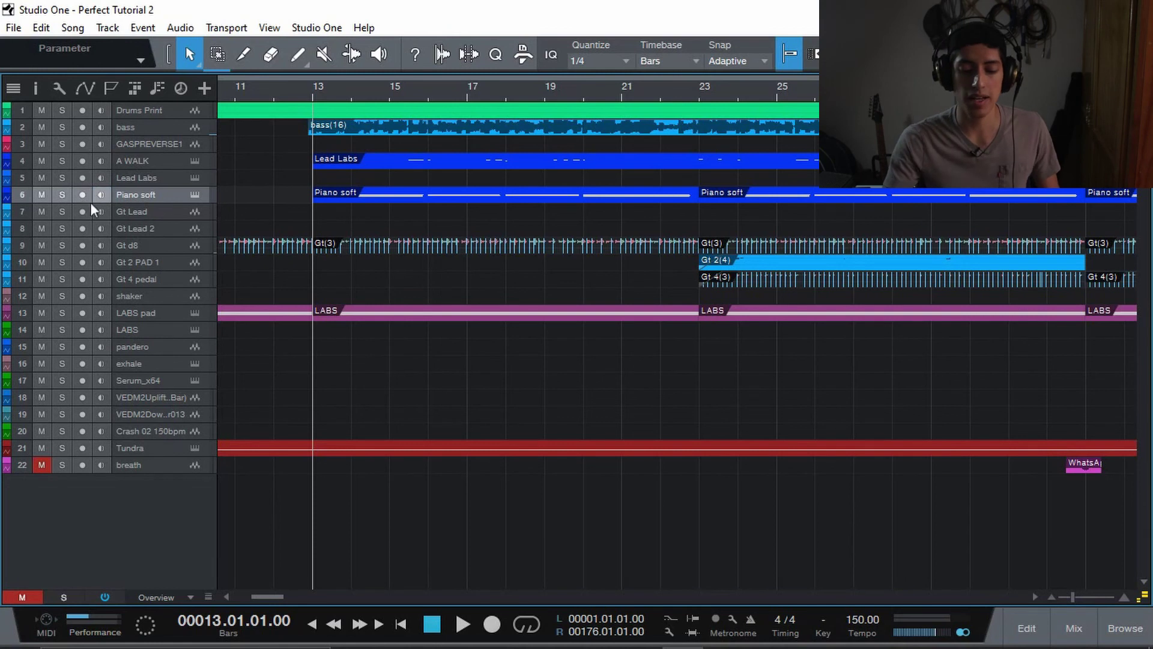
# Step: Zoom the arrangement out to show the whole song
pyautogui.moveTo(275, 99); pyautogui.dragTo(449, 45)
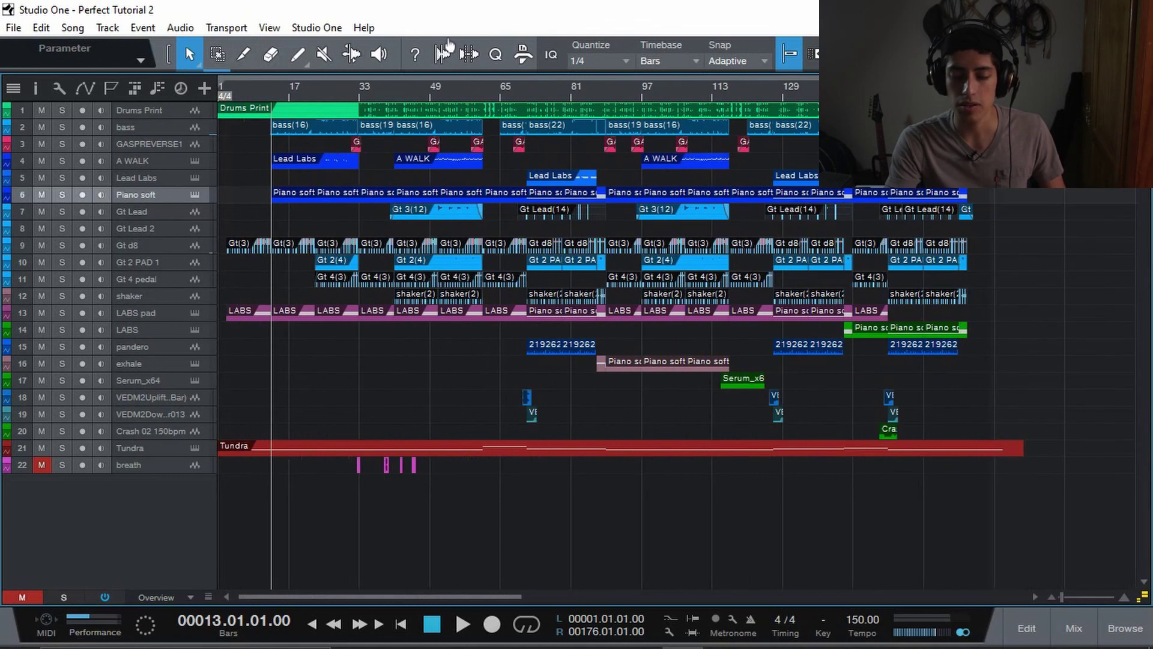